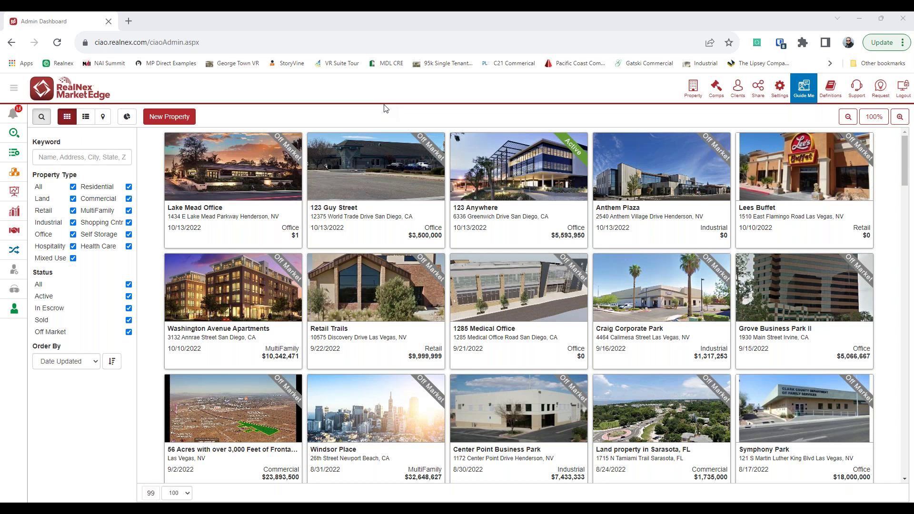
# In the Lake Mead Office presentation, replace the cover sheet's company logo with the KW Commercial logo and finish editing.
pyautogui.click(204, 211)
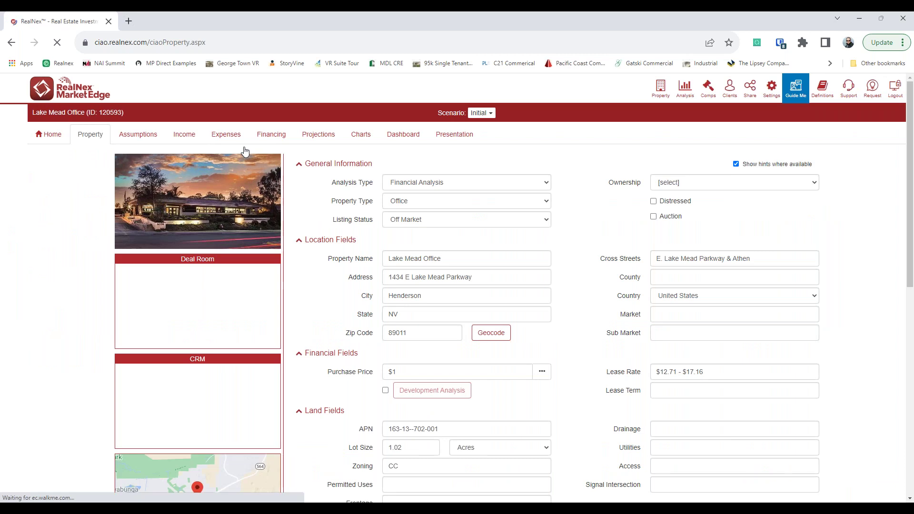
pyautogui.click(459, 138)
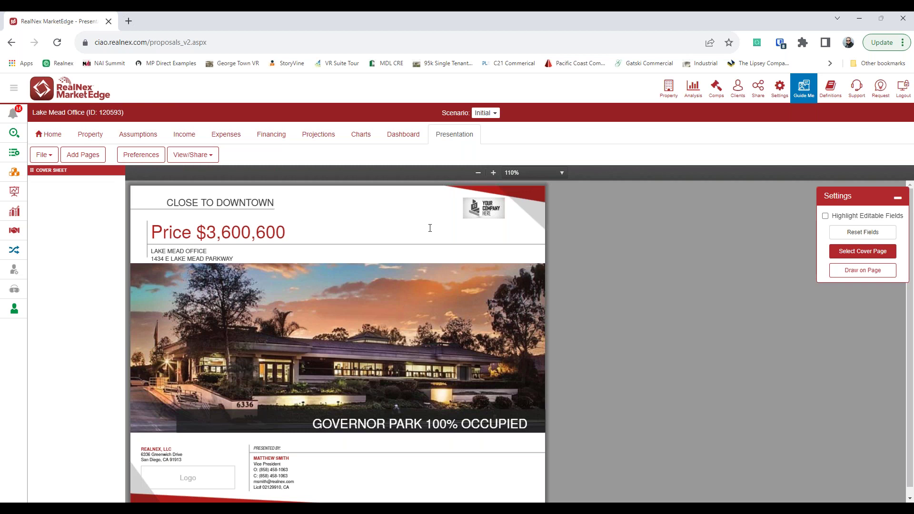
pyautogui.click(479, 216)
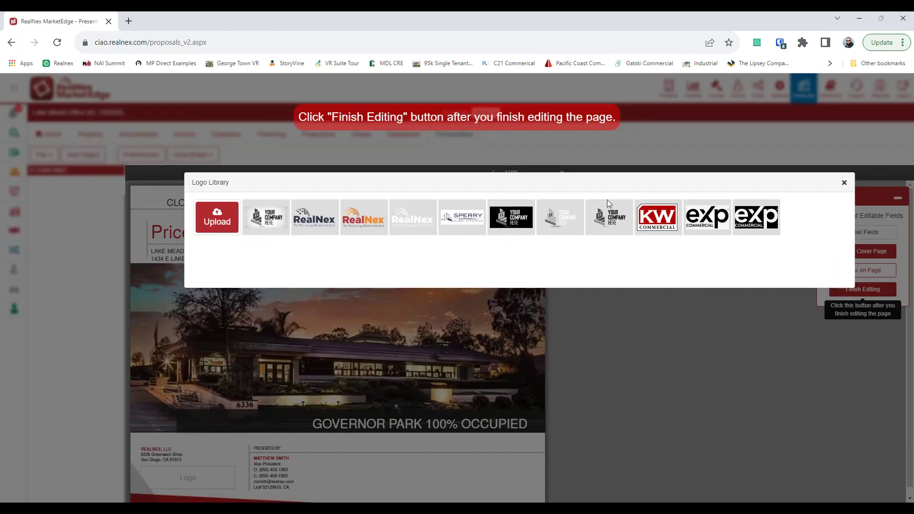
pyautogui.click(661, 223)
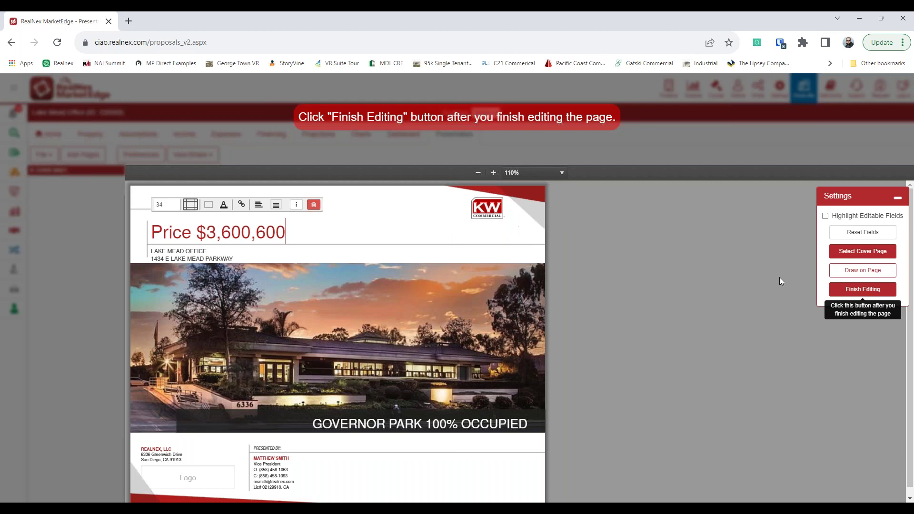
pyautogui.click(856, 290)
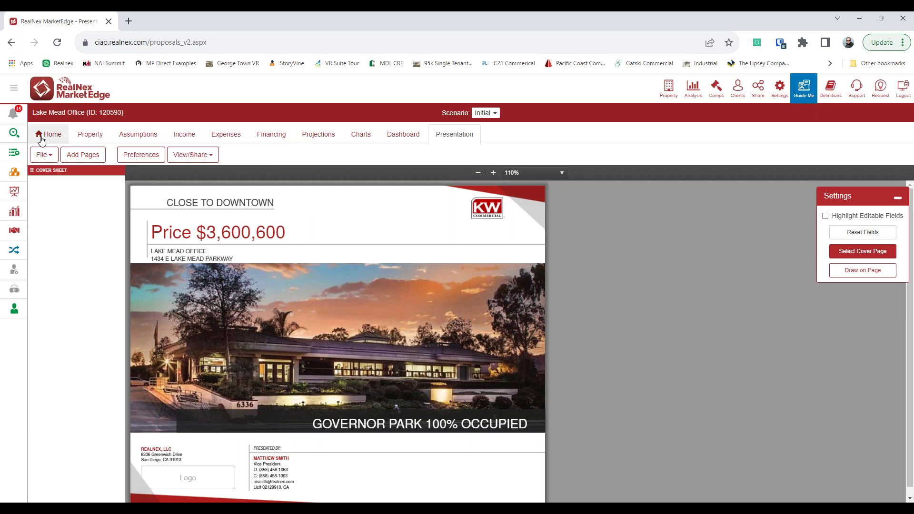
# Return to the property list, open the presentation of 123 Guy Street and look over its cover sheet.
pyautogui.click(79, 146)
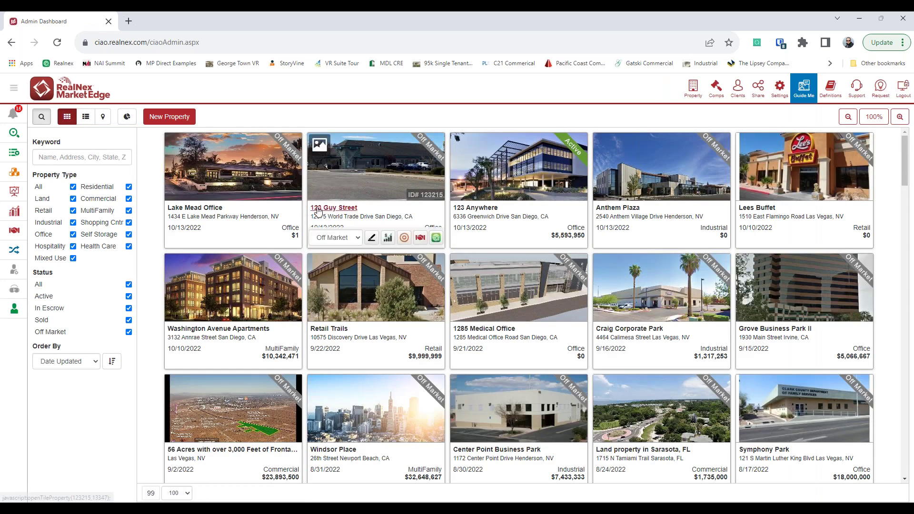
pyautogui.click(316, 208)
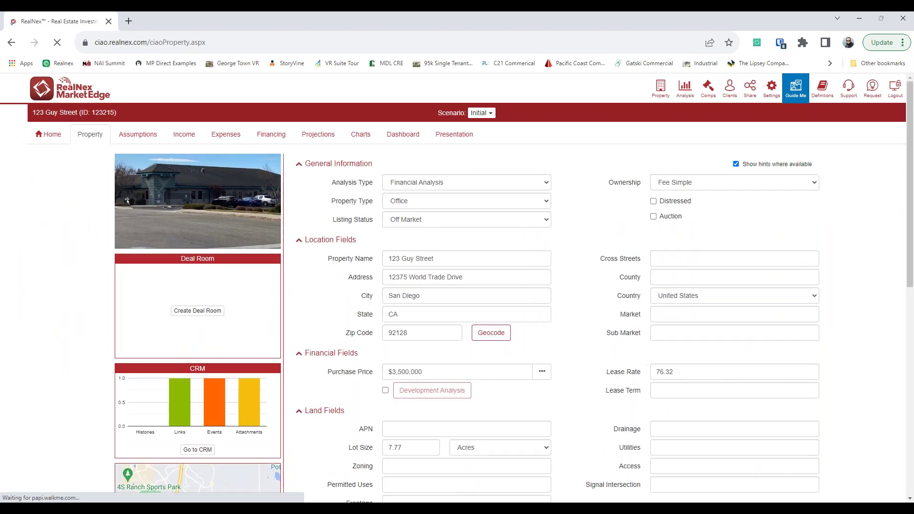
pyautogui.click(456, 138)
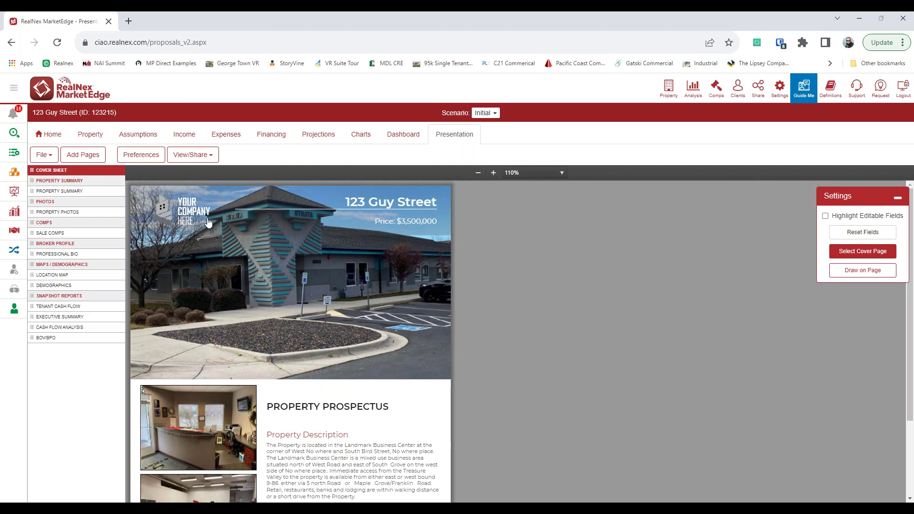
pyautogui.scroll(-2, 314, 239)
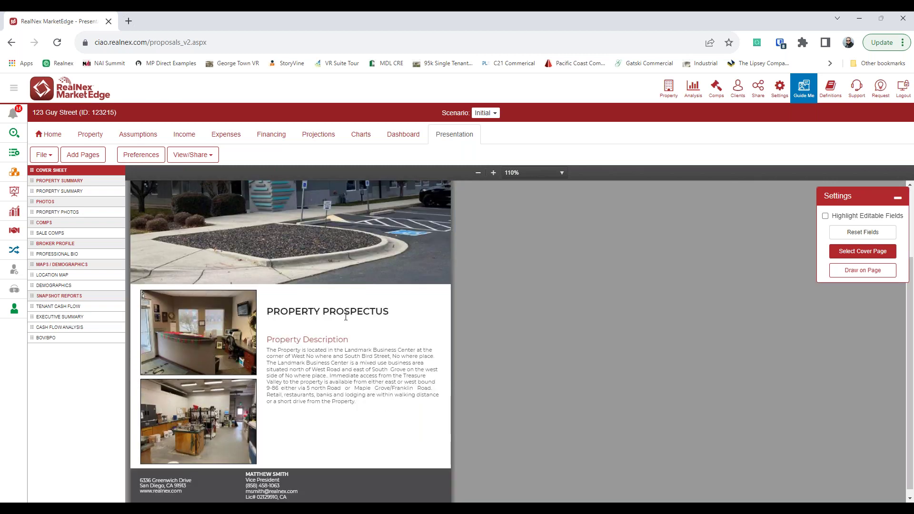
pyautogui.scroll(2, 327, 384)
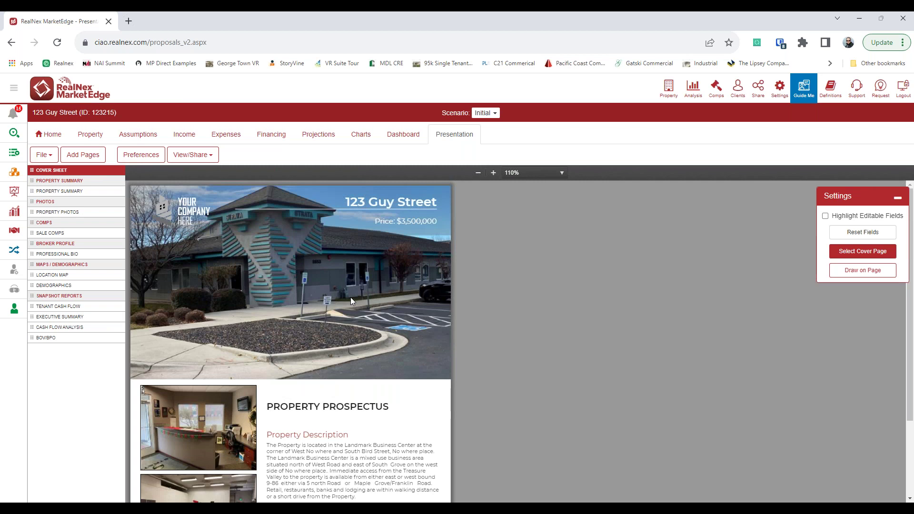
# Preview the 123 Guy Street proposal, page through all its sections to the last page, and close the preview.
pyautogui.click(199, 163)
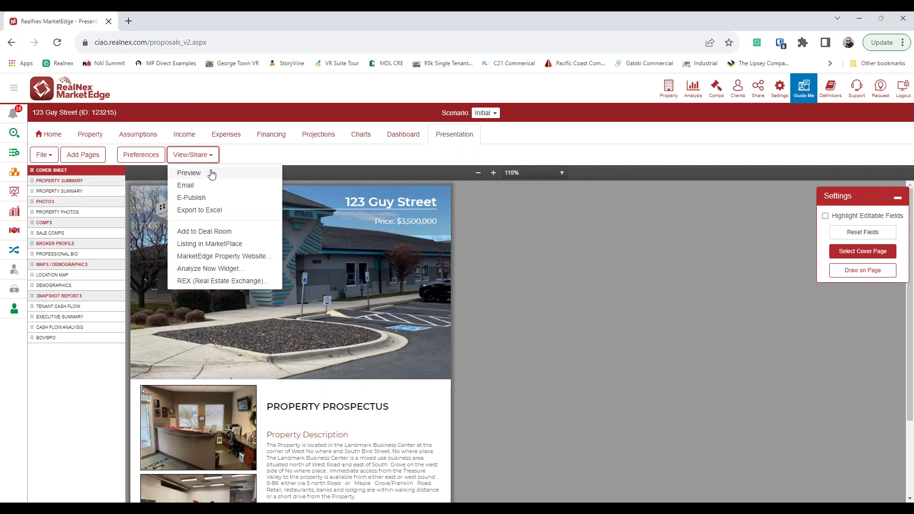
pyautogui.click(210, 174)
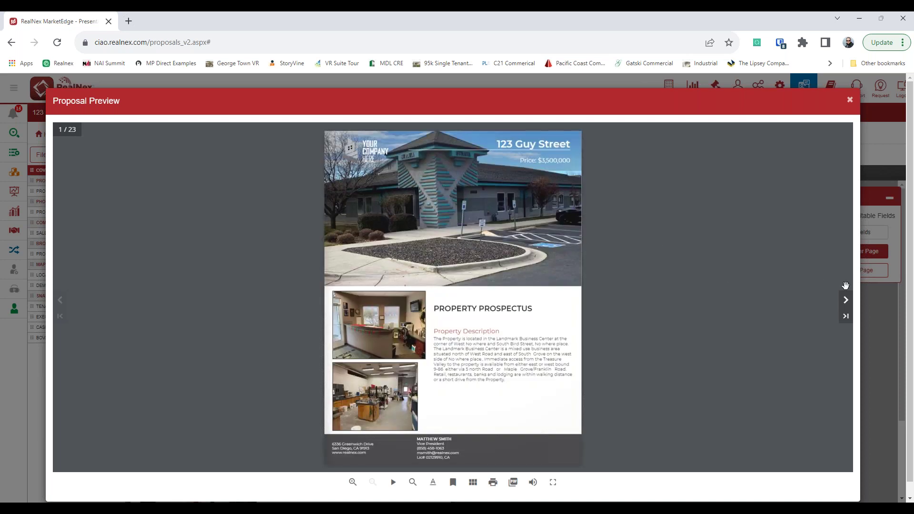
pyautogui.click(845, 300)
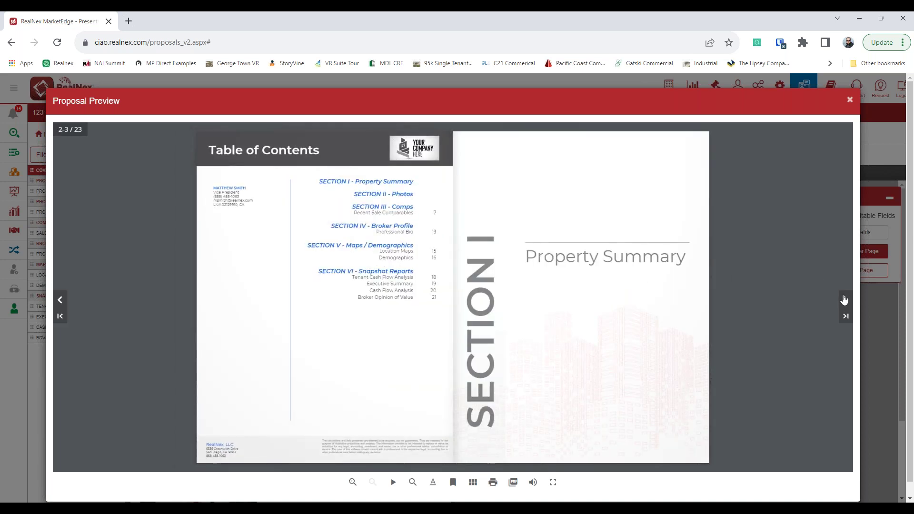
pyautogui.click(846, 300)
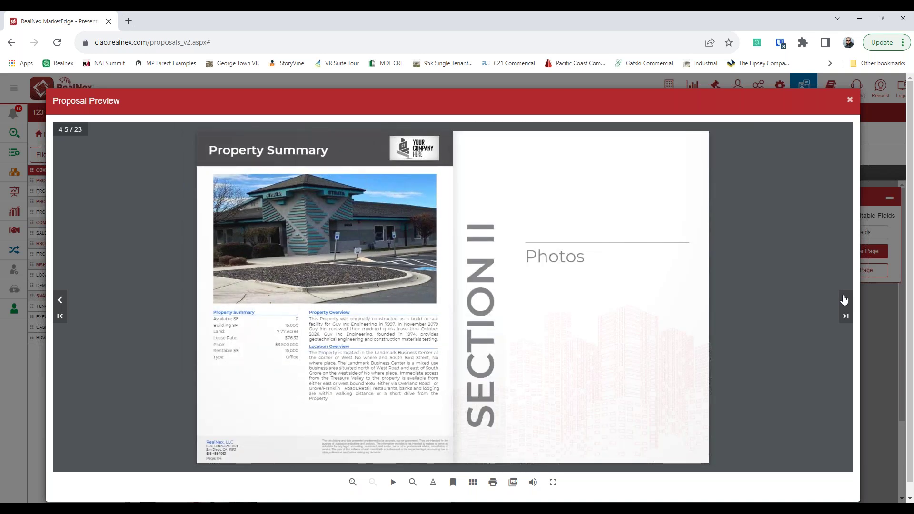
pyautogui.click(847, 301)
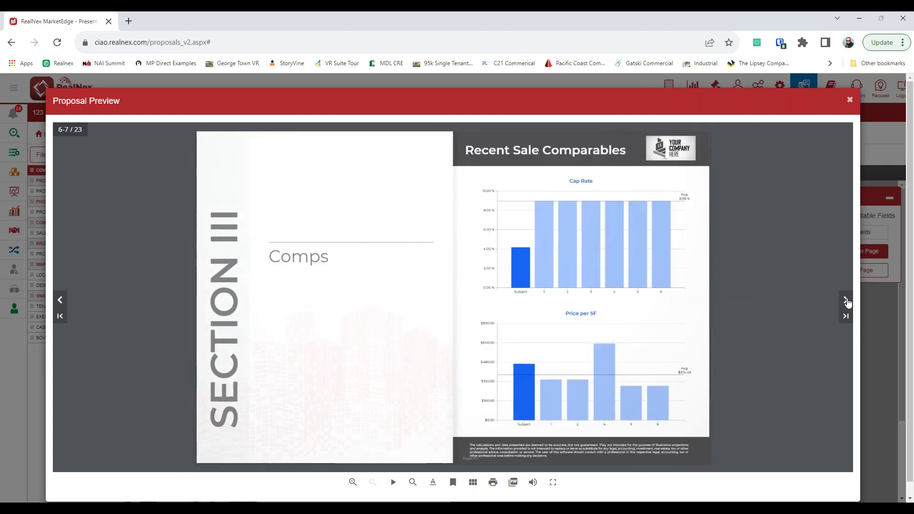
pyautogui.click(848, 301)
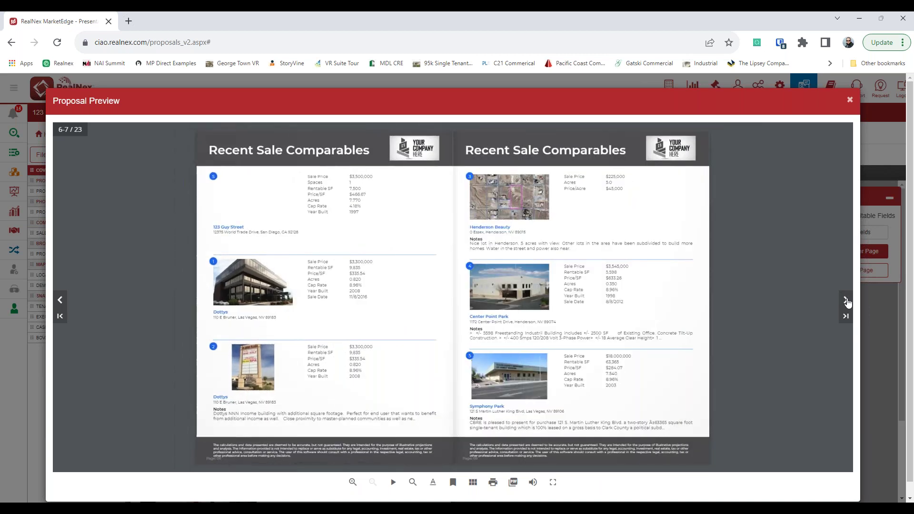
pyautogui.click(847, 301)
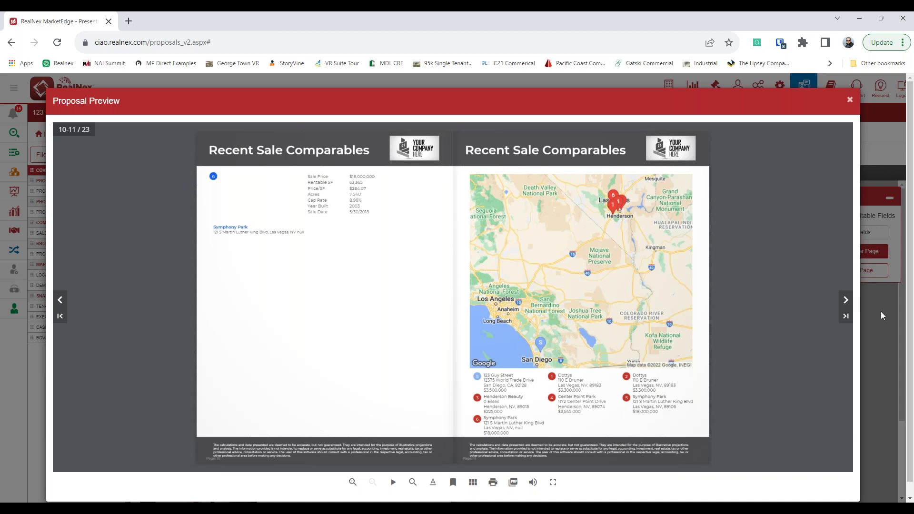
pyautogui.click(846, 301)
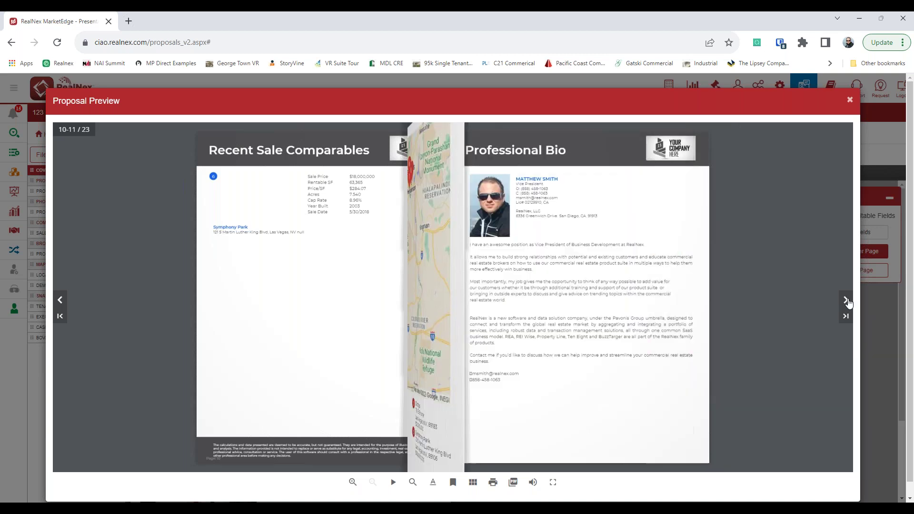
pyautogui.click(847, 301)
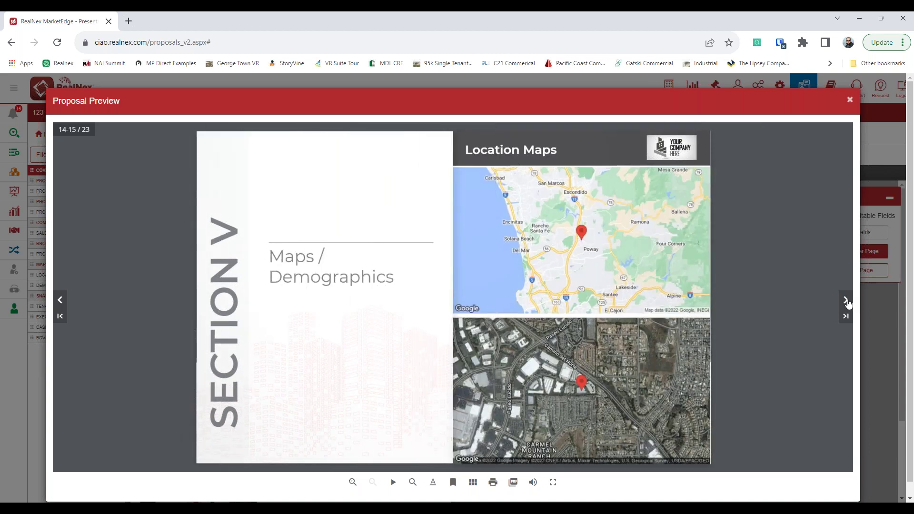
pyautogui.click(847, 301)
pyautogui.click(846, 301)
pyautogui.click(847, 301)
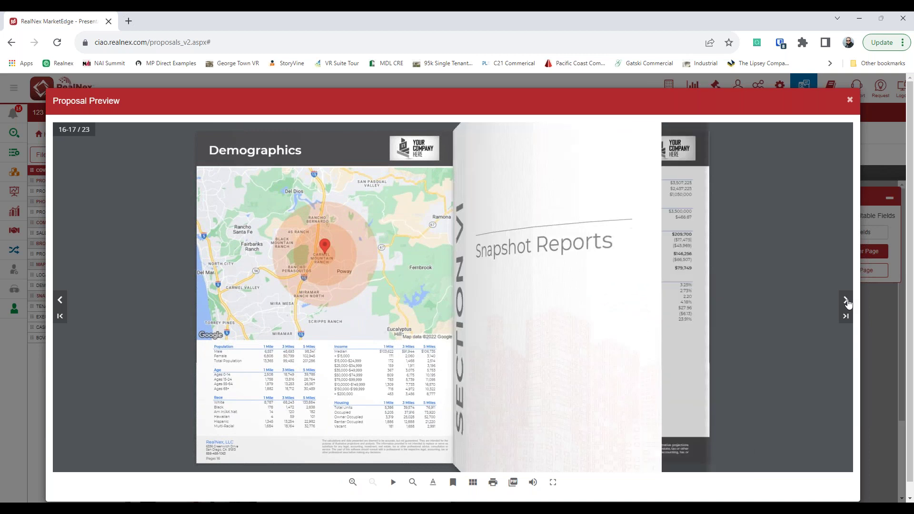
pyautogui.click(847, 301)
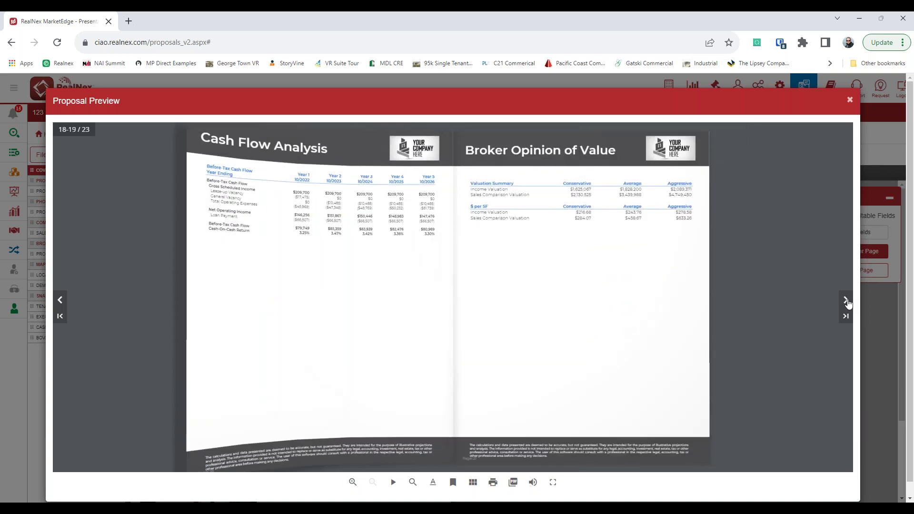
pyautogui.click(846, 301)
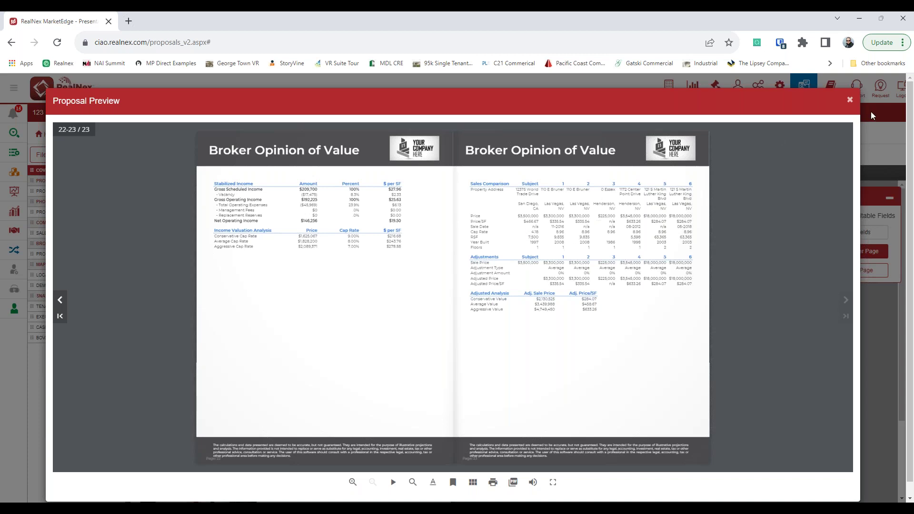
pyautogui.click(850, 100)
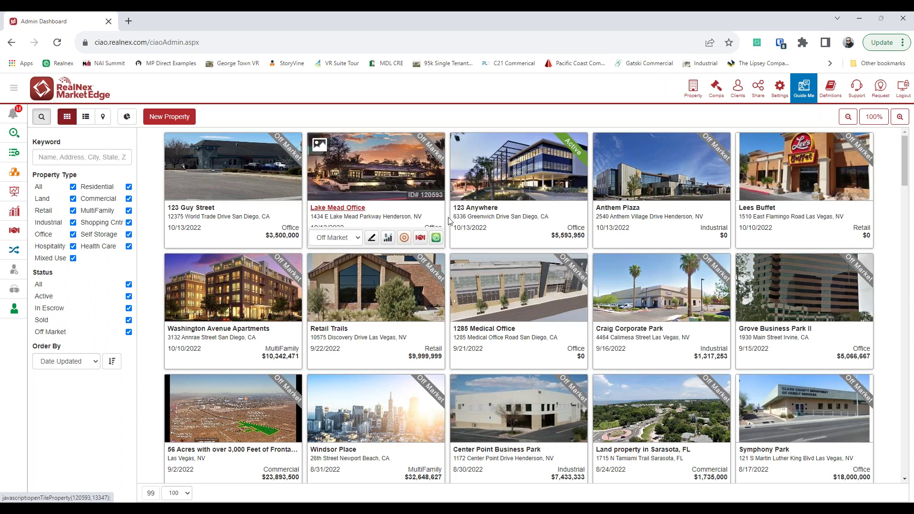
# Open the Initial scenario of the 123 Anywhere property and go to its presentation.
pyautogui.click(469, 208)
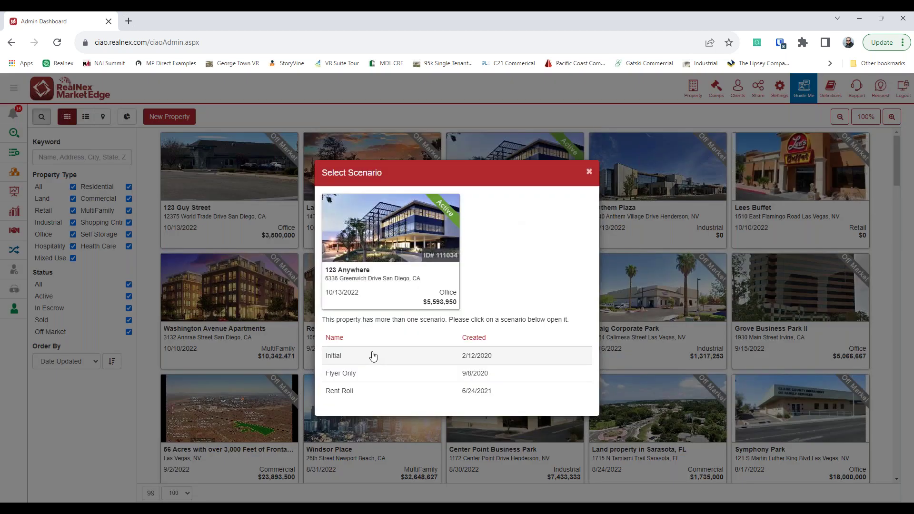
pyautogui.click(436, 350)
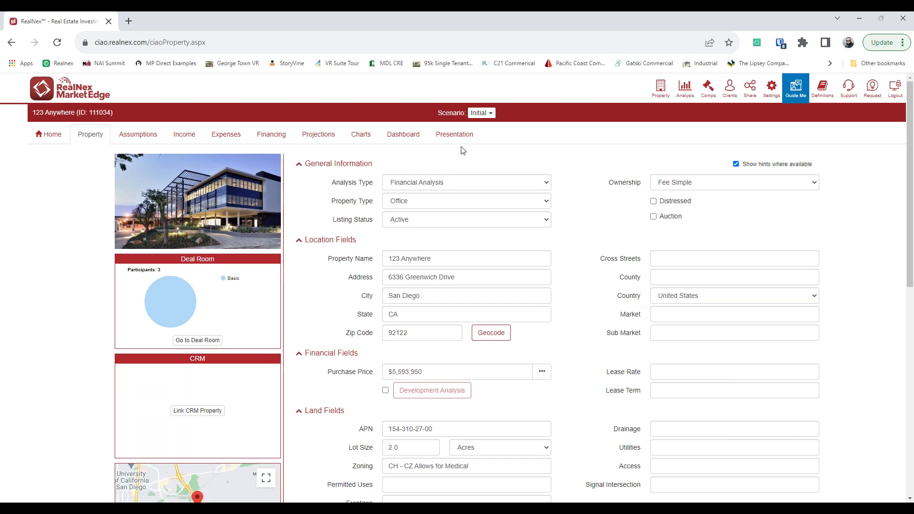
pyautogui.click(455, 135)
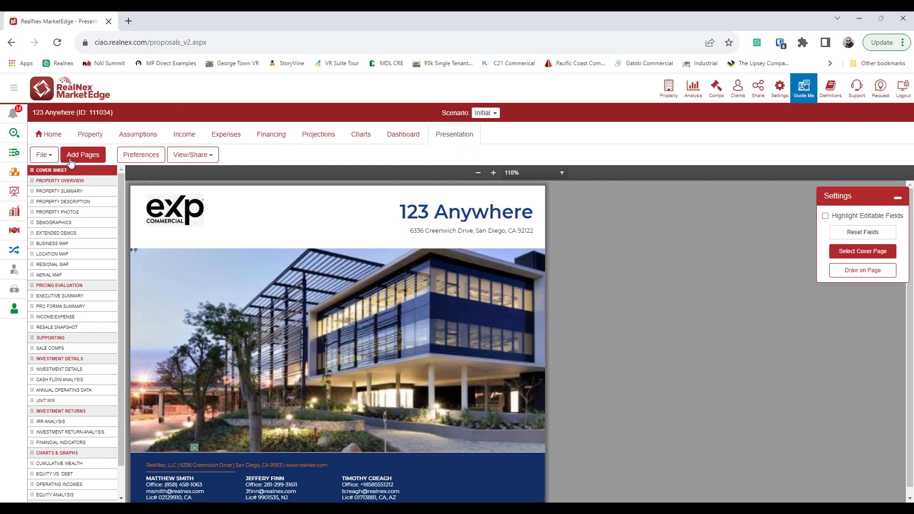
# Review the RealNex templates in the Template Manager, select Offering Memorandum - Commercial, and close the manager without opening it.
pyautogui.click(50, 152)
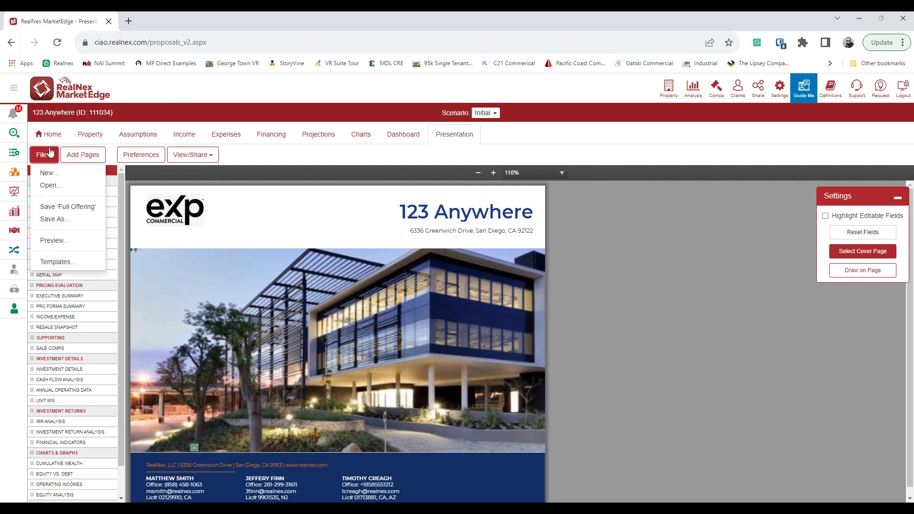
pyautogui.click(55, 261)
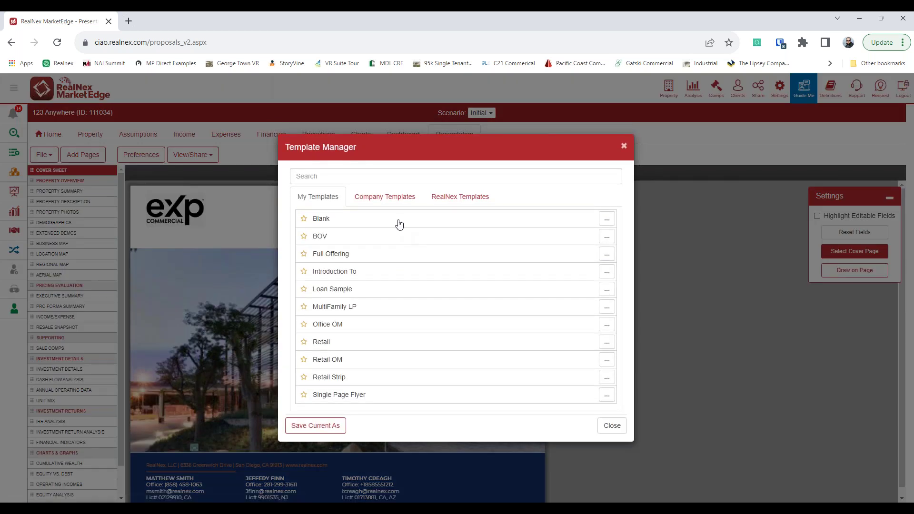
pyautogui.click(461, 201)
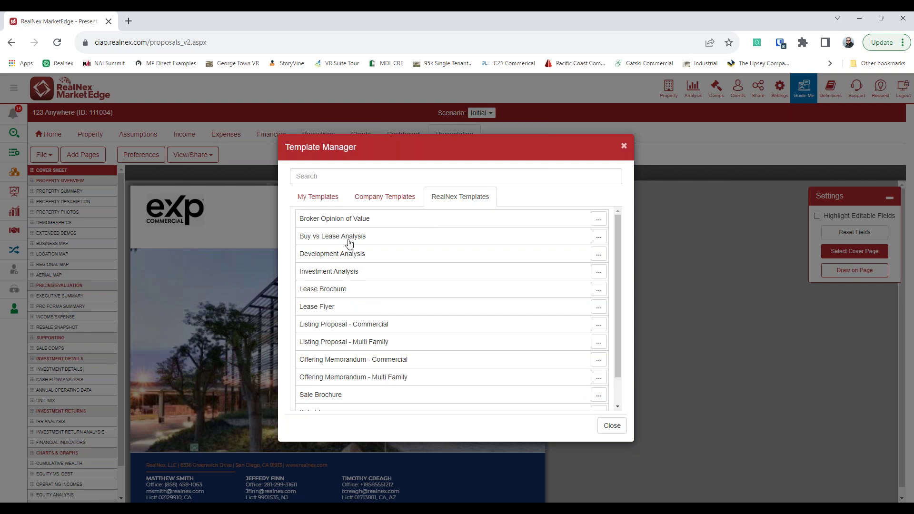
pyautogui.click(369, 325)
pyautogui.click(390, 364)
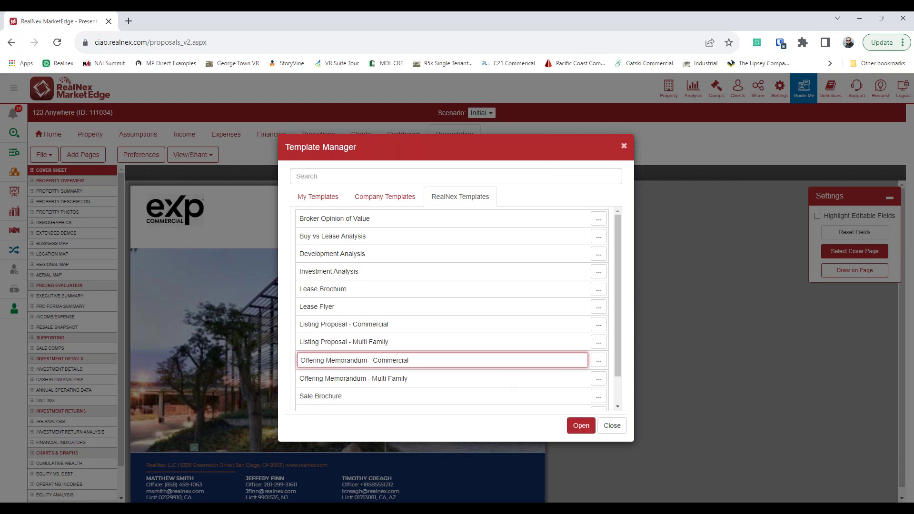
pyautogui.click(619, 425)
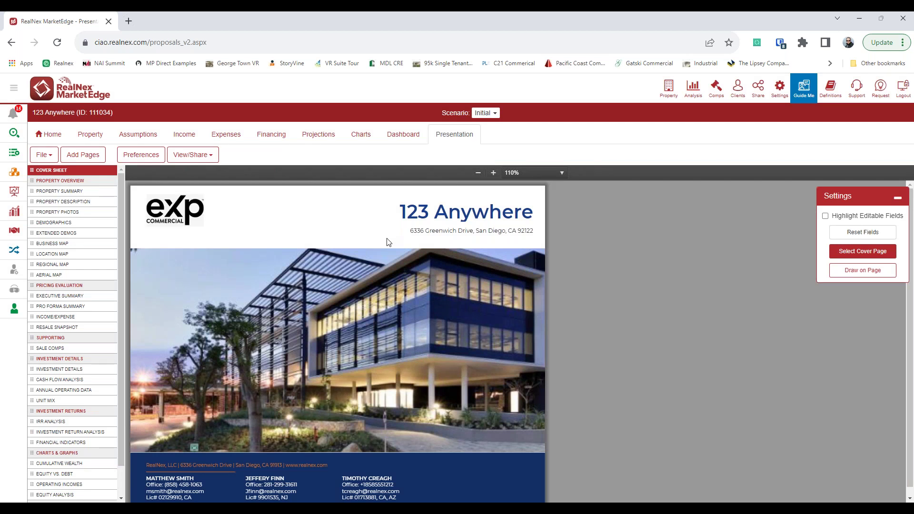
# Preview the 123 Anywhere proposal and page through its Property Overview section up to the regional and aerial maps.
pyautogui.click(193, 154)
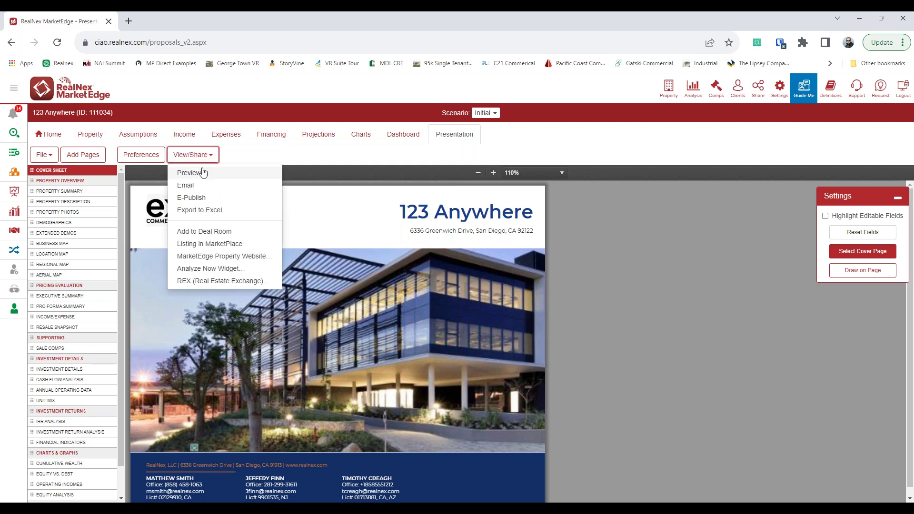
pyautogui.click(200, 173)
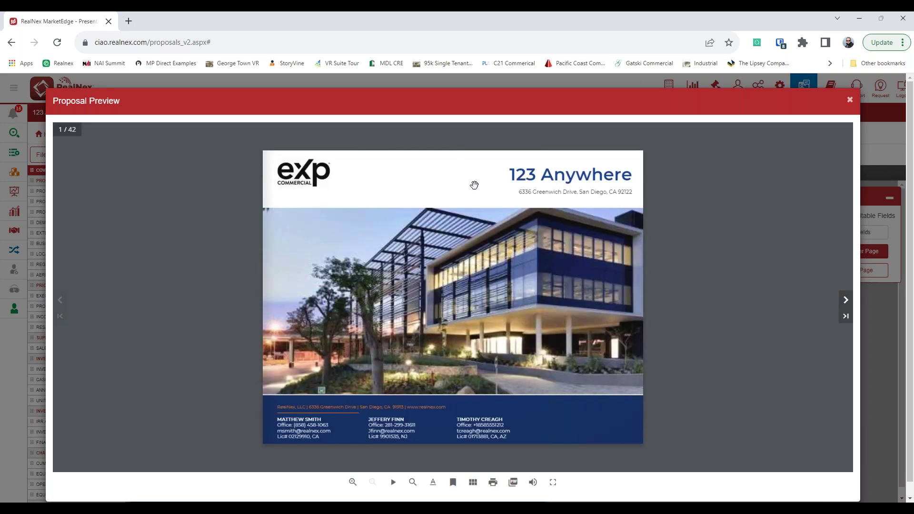
pyautogui.click(843, 300)
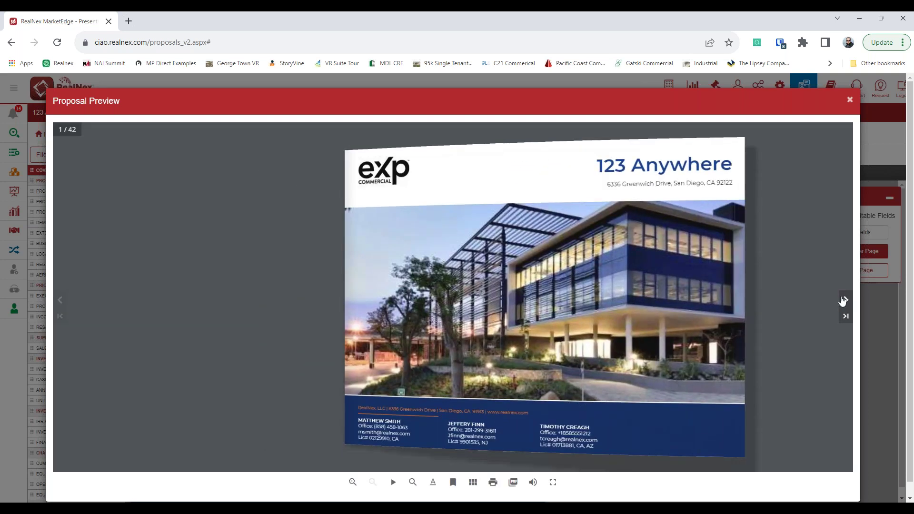
pyautogui.click(843, 300)
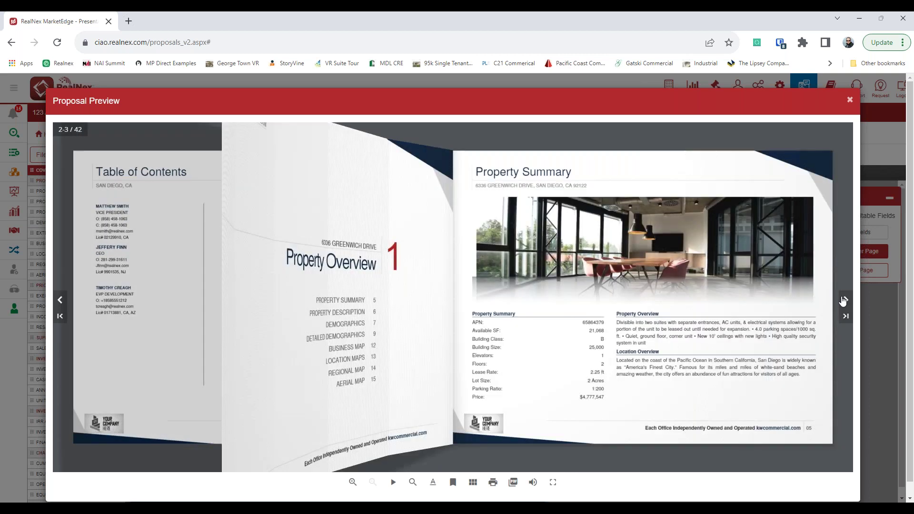
pyautogui.click(843, 300)
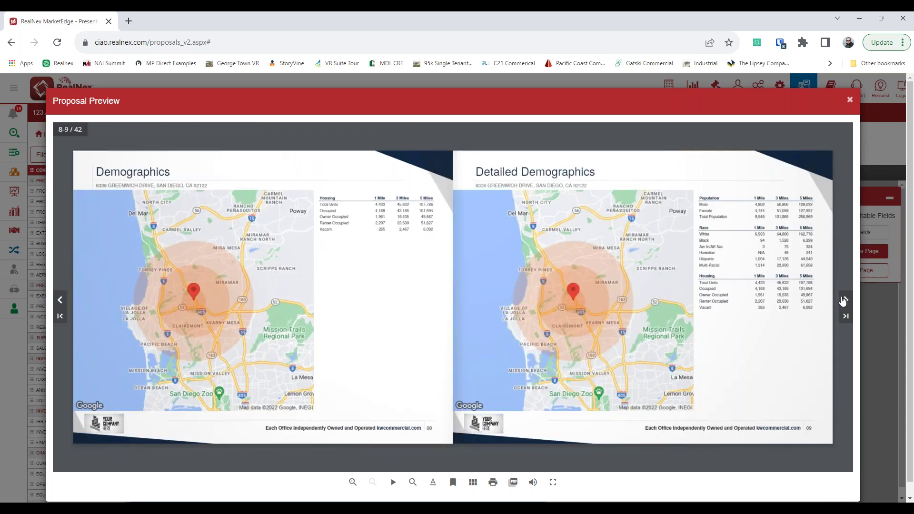
pyautogui.click(843, 300)
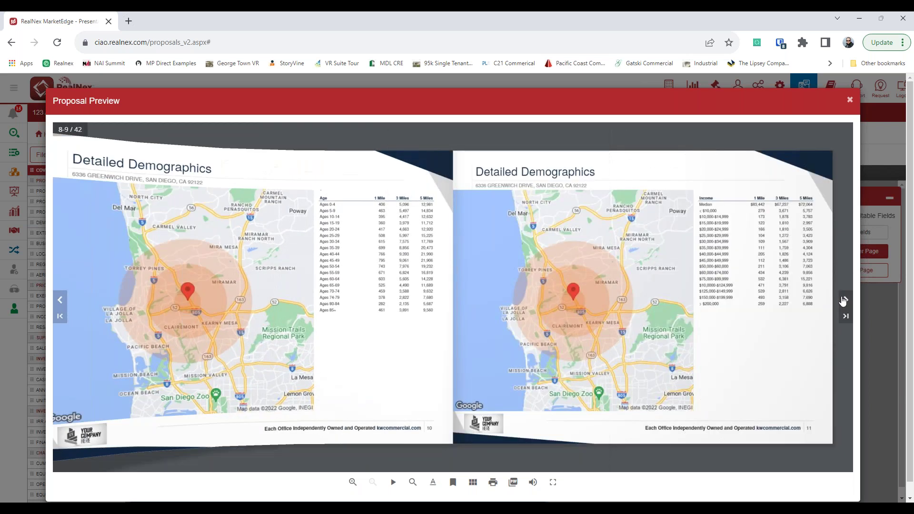
pyautogui.click(843, 300)
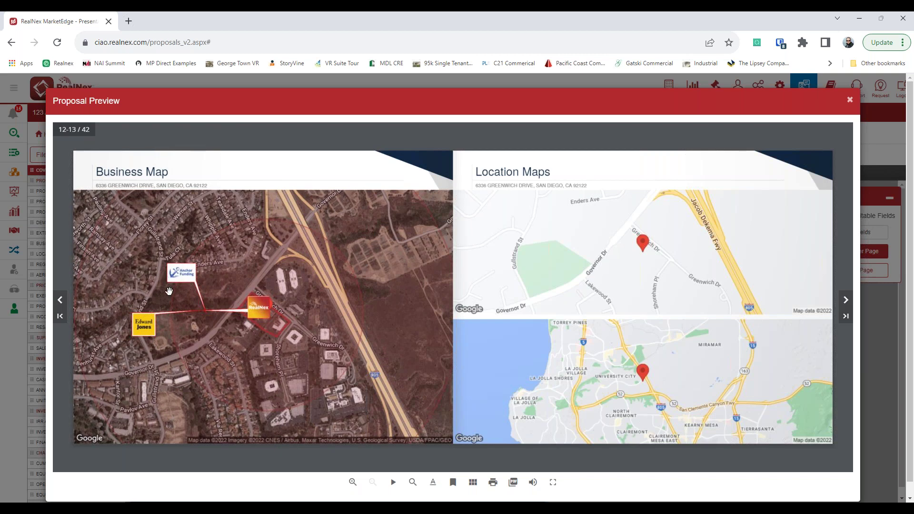
pyautogui.click(839, 306)
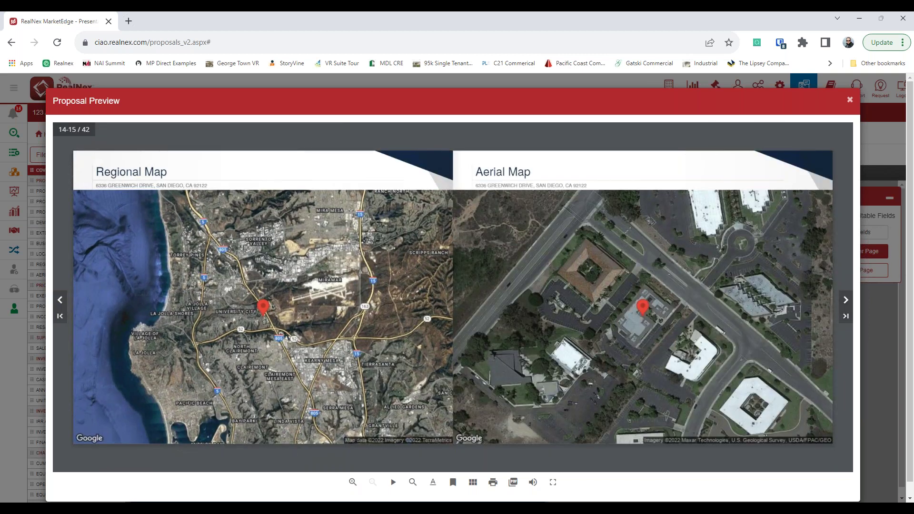
# Page through the Pricing Evaluation section, magnifying the tenant income table on the Pro Forma Summary, and continue to the Resale Report.
pyautogui.click(846, 305)
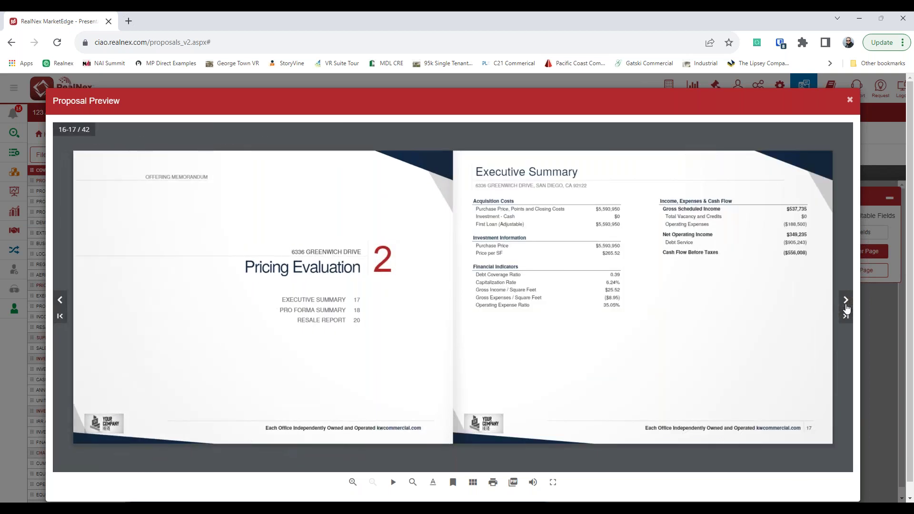
pyautogui.click(846, 305)
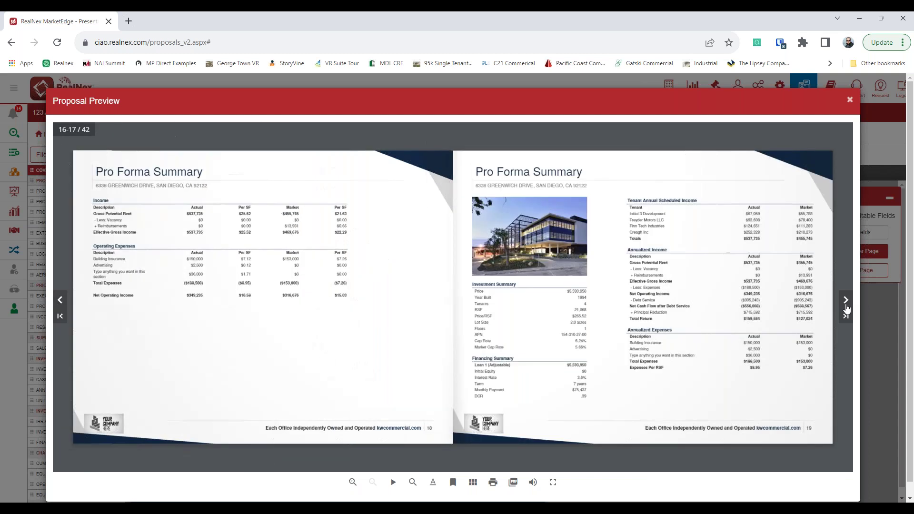
pyautogui.click(563, 261)
pyautogui.moveTo(499, 294); pyautogui.dragTo(426, 361)
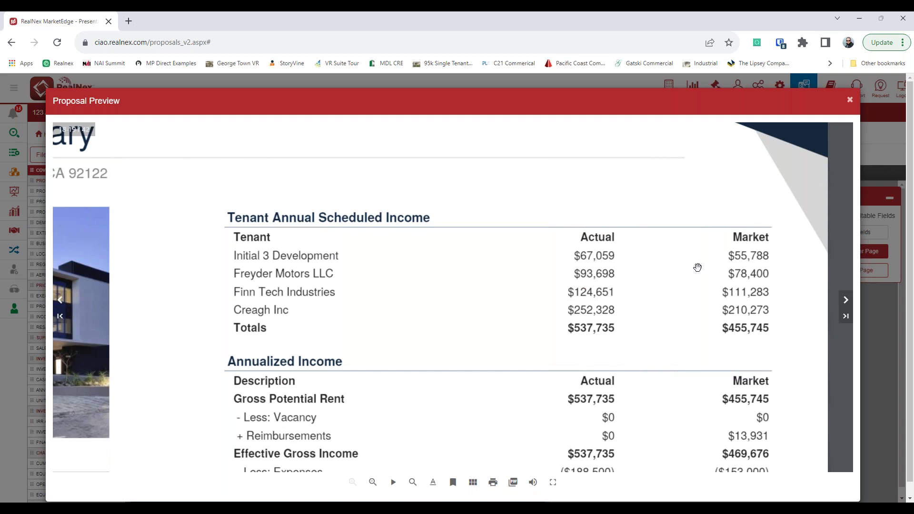
pyautogui.click(846, 300)
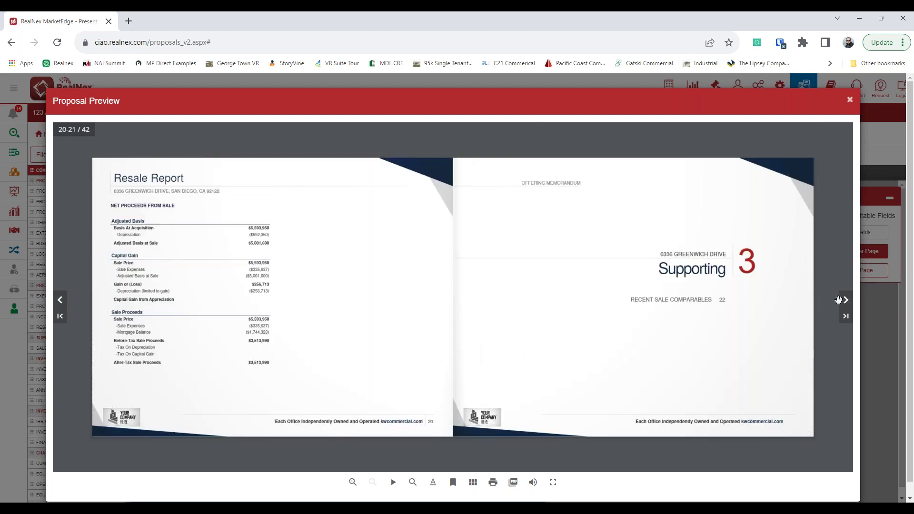
# Page through the Recent Sale Comparables and Investment Details pages, and briefly magnify the Tenant Mix Report.
pyautogui.click(846, 301)
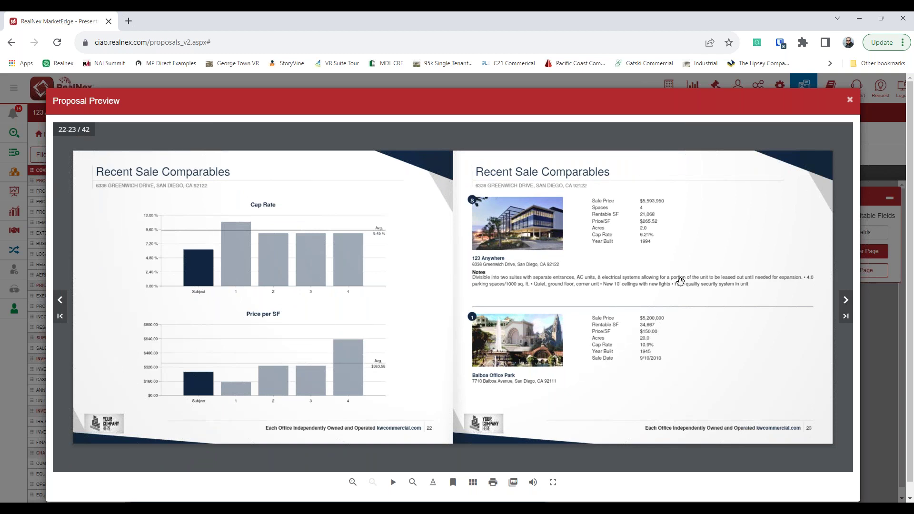
pyautogui.click(846, 300)
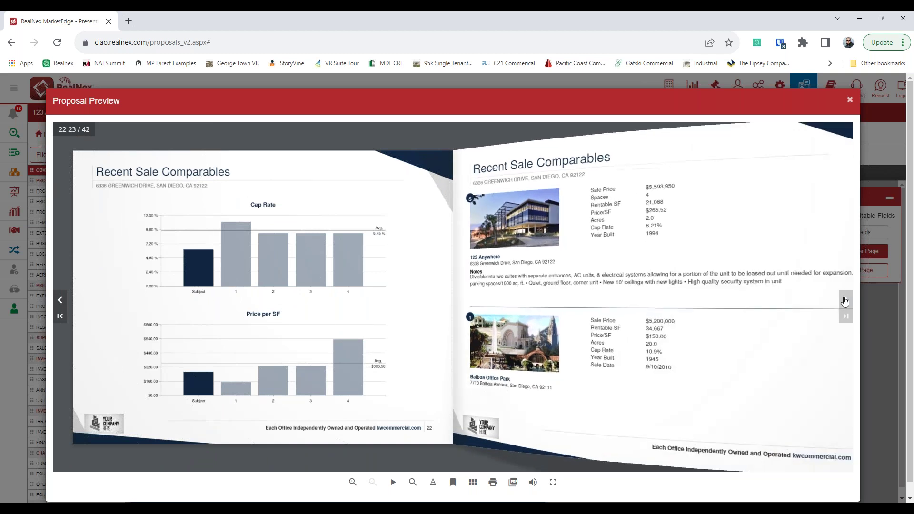
pyautogui.click(845, 300)
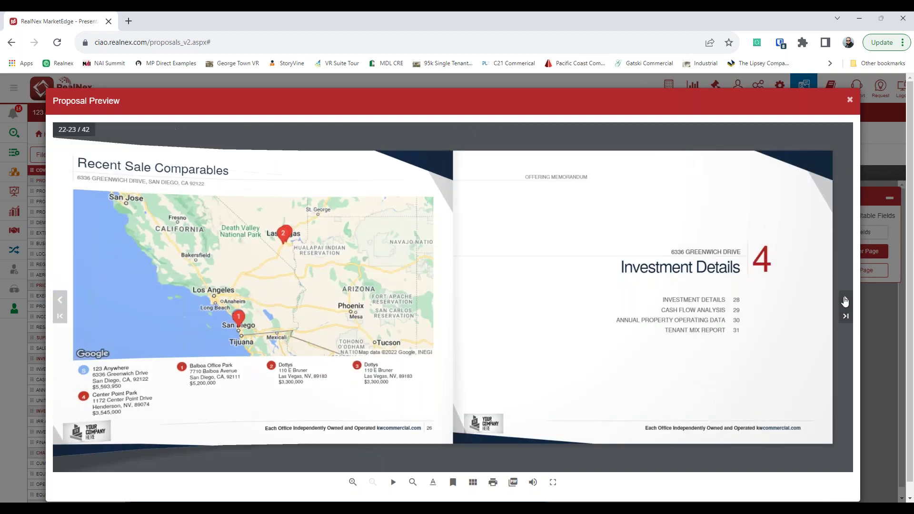
pyautogui.click(846, 301)
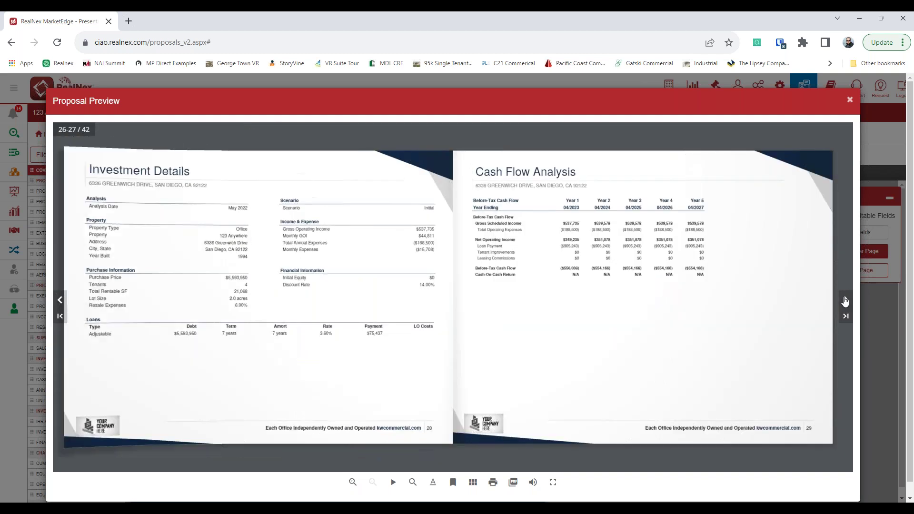
pyautogui.click(845, 301)
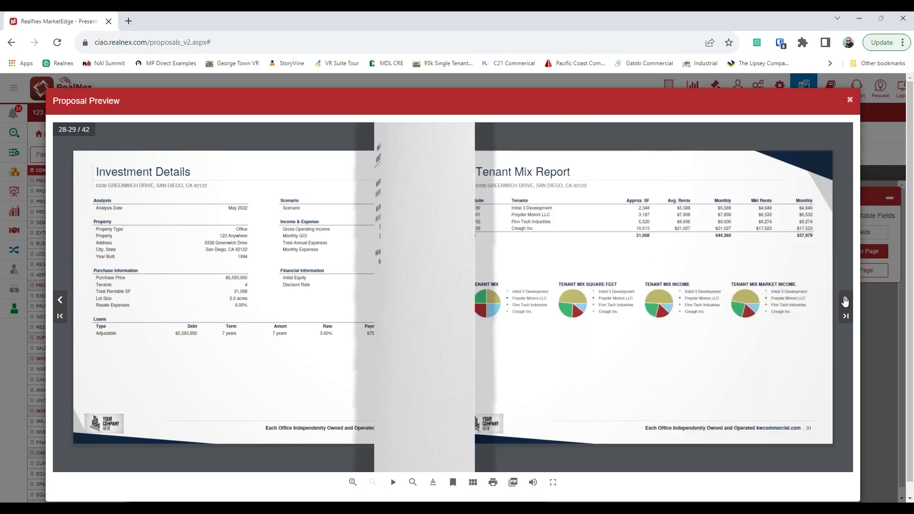
pyautogui.click(636, 298)
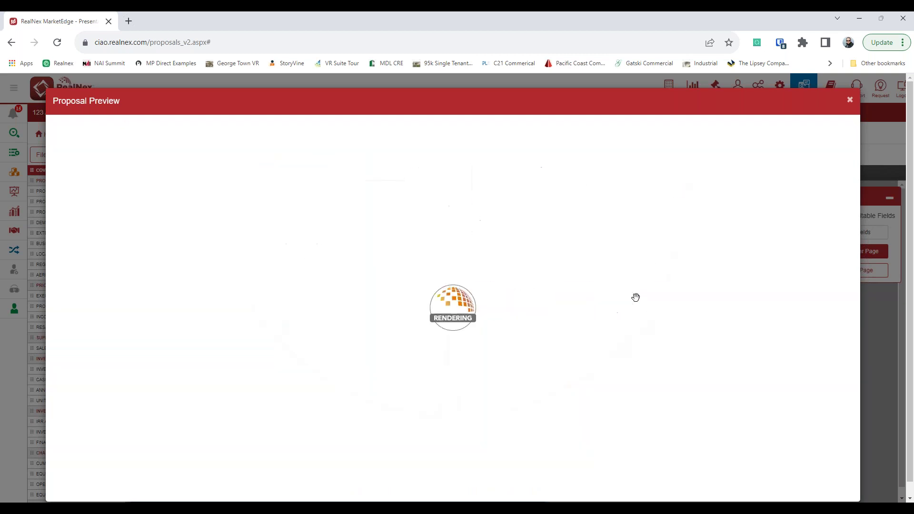
pyautogui.click(635, 298)
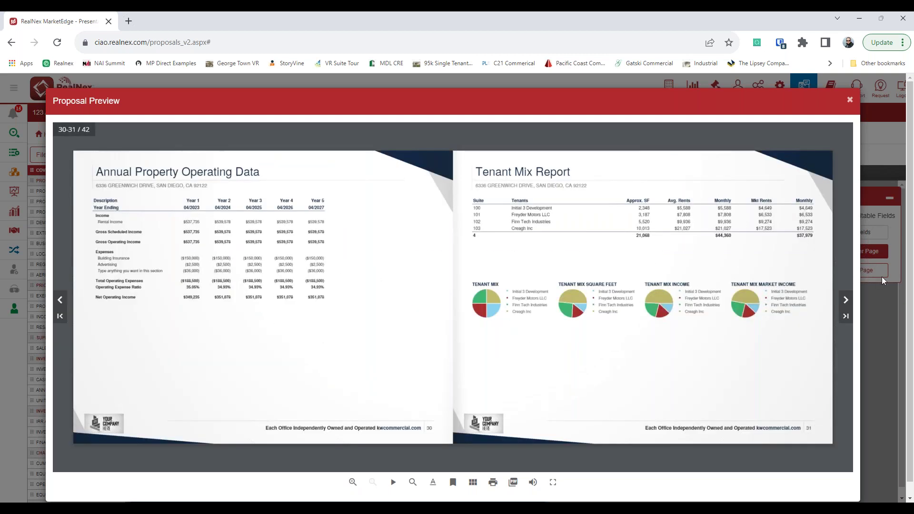
# Page through the Investment Returns, Charts & Graphs and About Us sections to the Agent Bio, and close the preview.
pyautogui.click(847, 304)
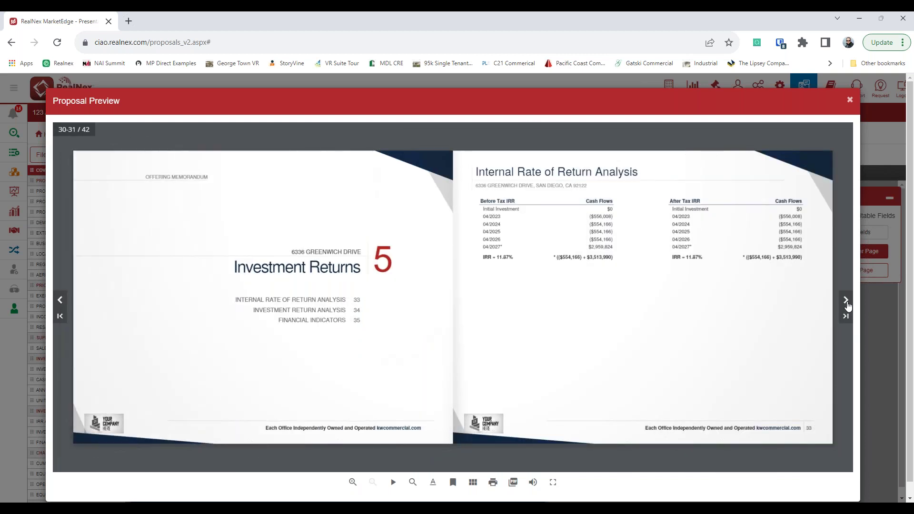
pyautogui.click(846, 301)
pyautogui.click(847, 305)
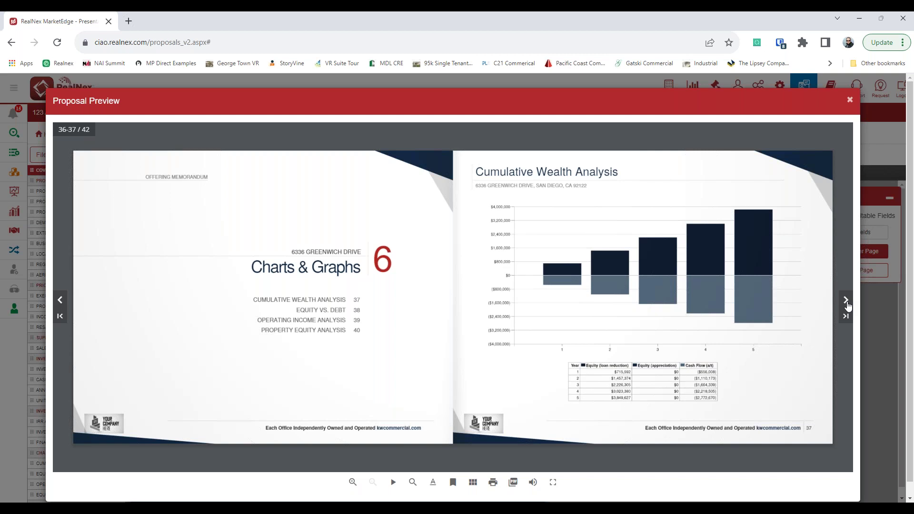
pyautogui.click(847, 301)
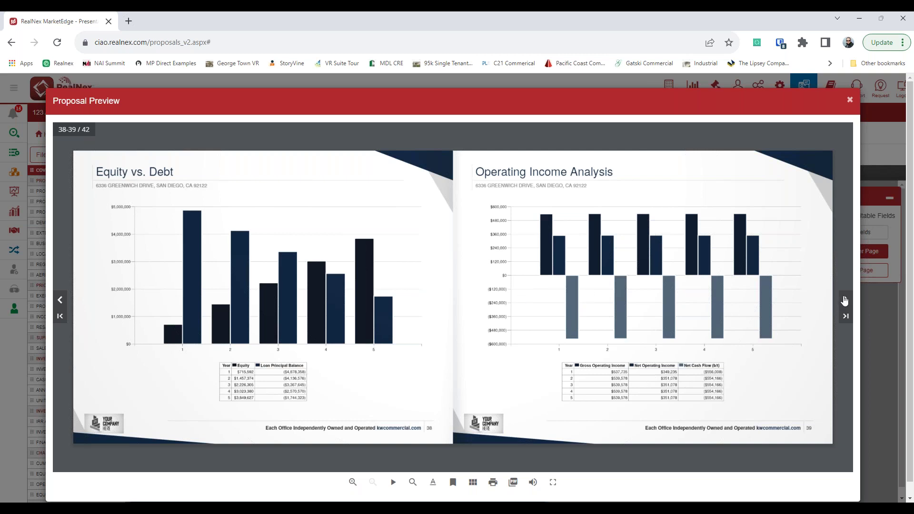
pyautogui.click(846, 305)
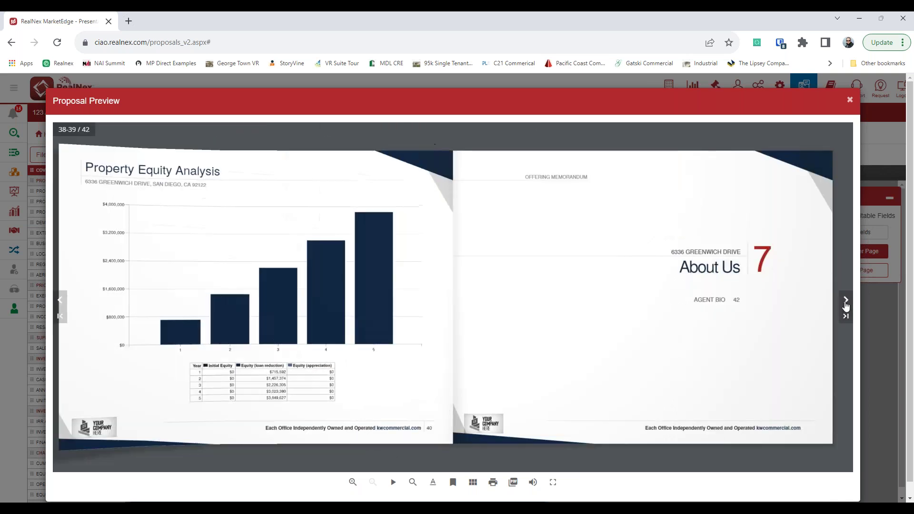
pyautogui.click(846, 305)
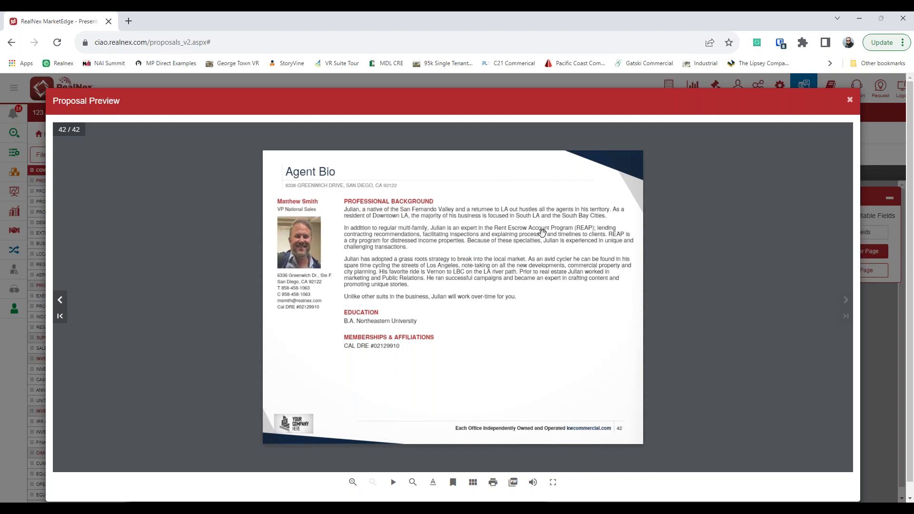
pyautogui.click(850, 100)
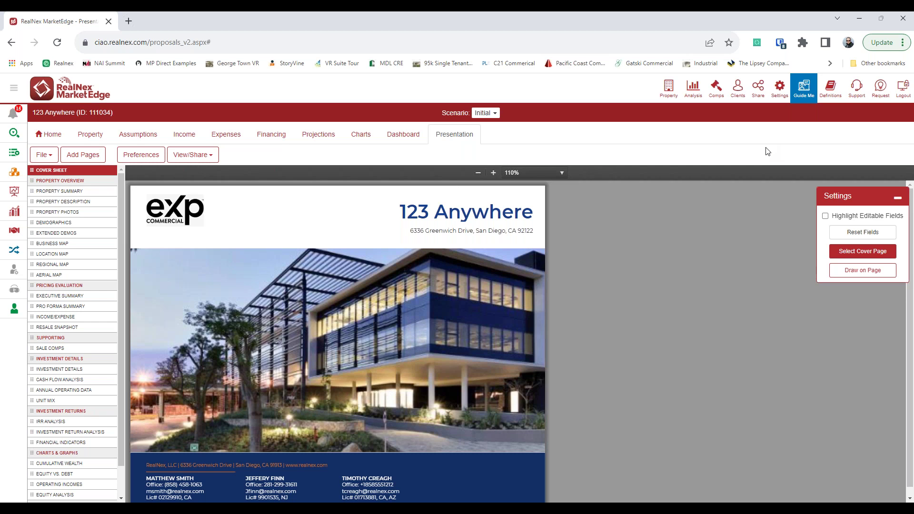
# Look over the Multi Family Investment Package topics in the Guide Me library and start the Commercial - Create New Property walkthrough.
pyautogui.click(806, 97)
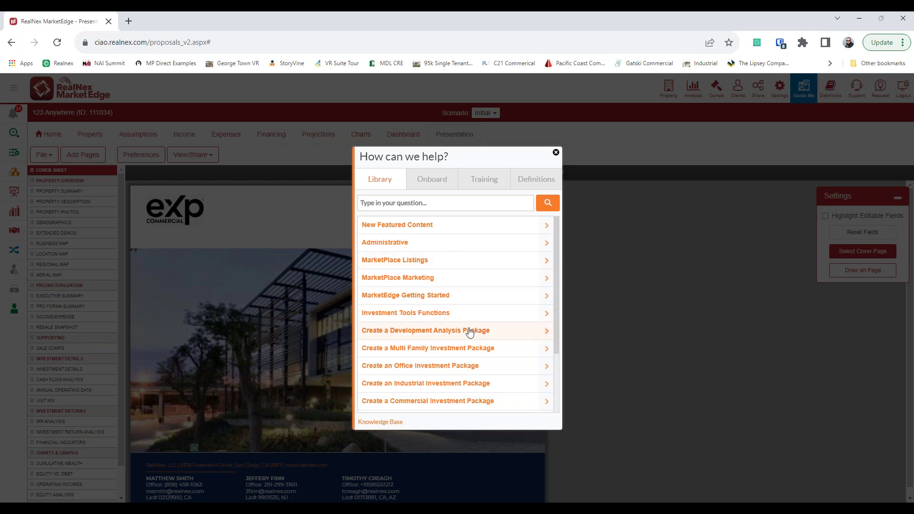
pyautogui.click(462, 349)
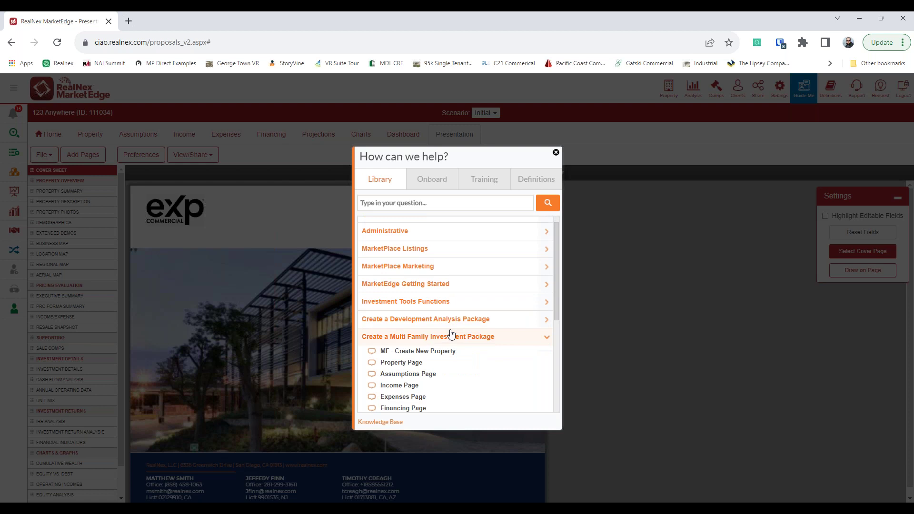
pyautogui.scroll(-3, 451, 333)
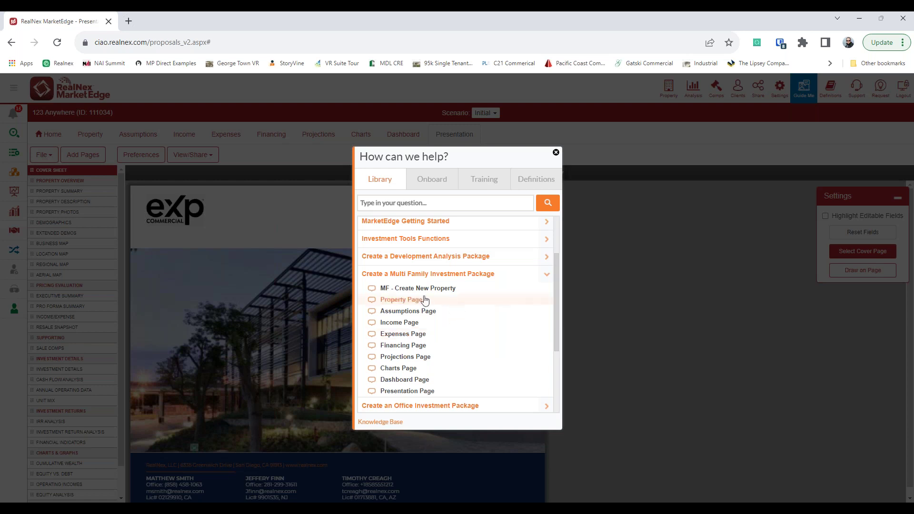
pyautogui.click(435, 280)
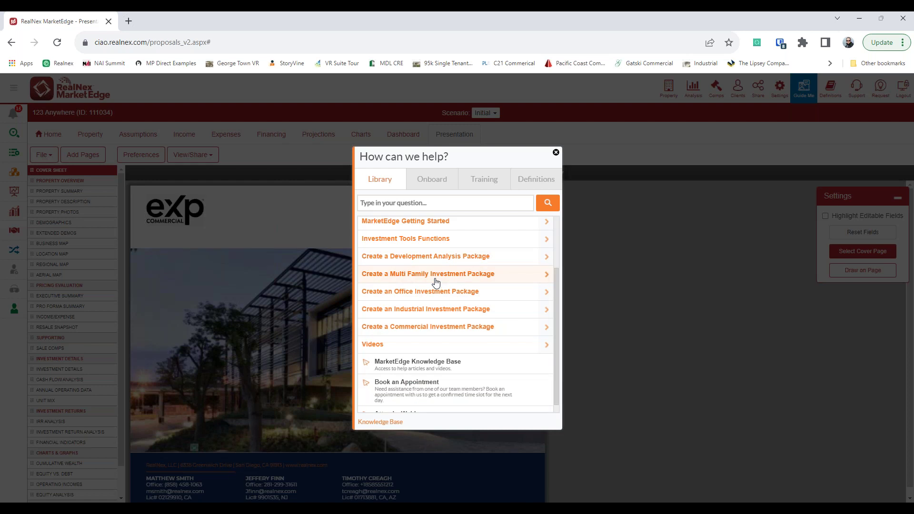
pyautogui.click(435, 329)
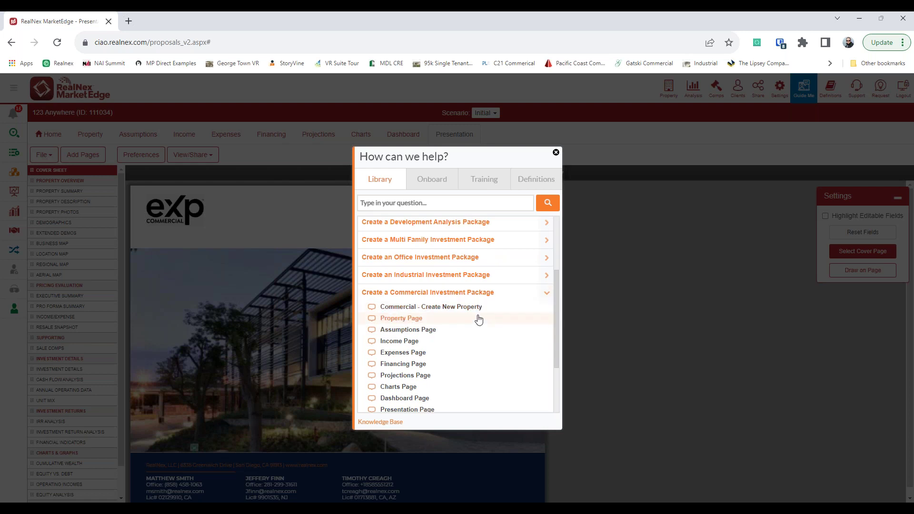
pyautogui.click(441, 308)
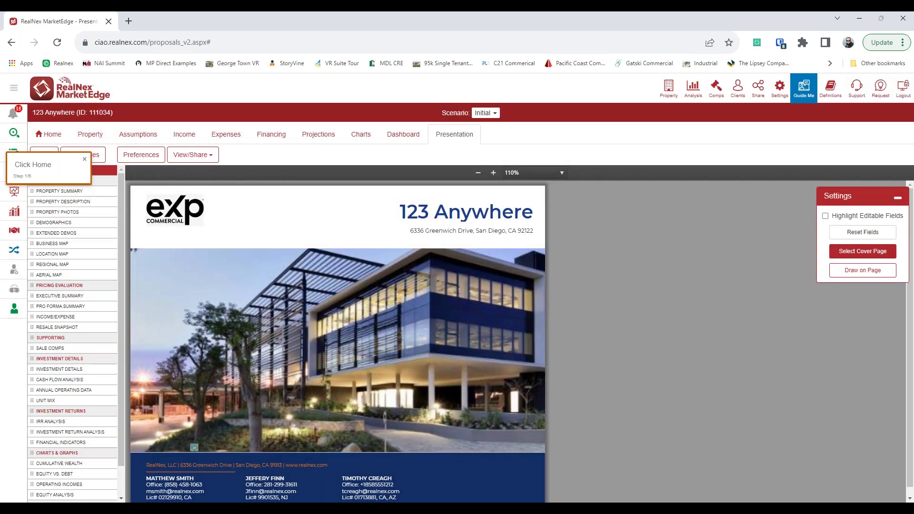
# Follow the walkthrough from Home to the New Property form and review its Template and Analysis Type options, keeping Blank and Financial Analysis.
pyautogui.click(50, 134)
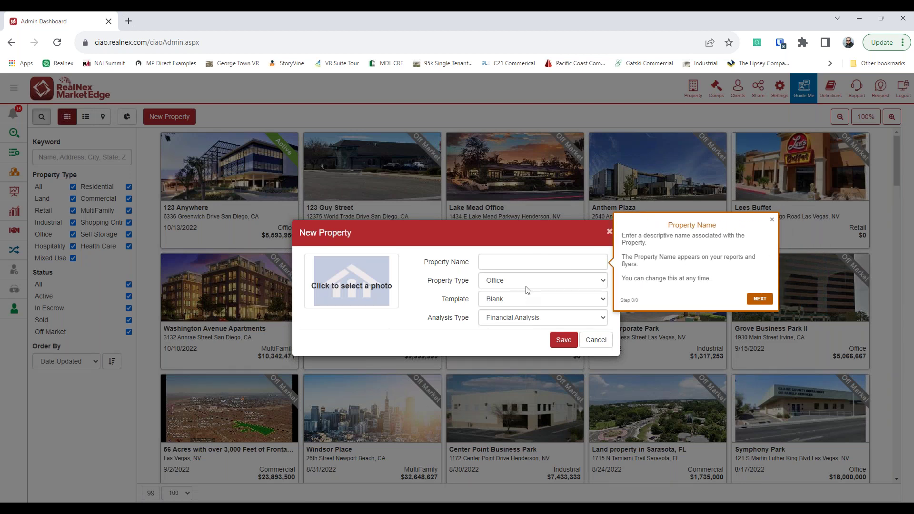
pyautogui.click(522, 299)
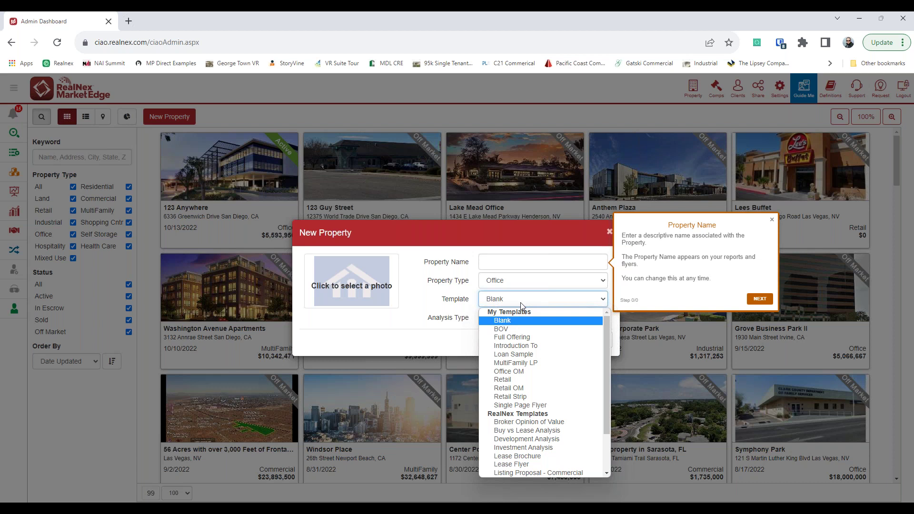
pyautogui.click(521, 302)
pyautogui.click(523, 318)
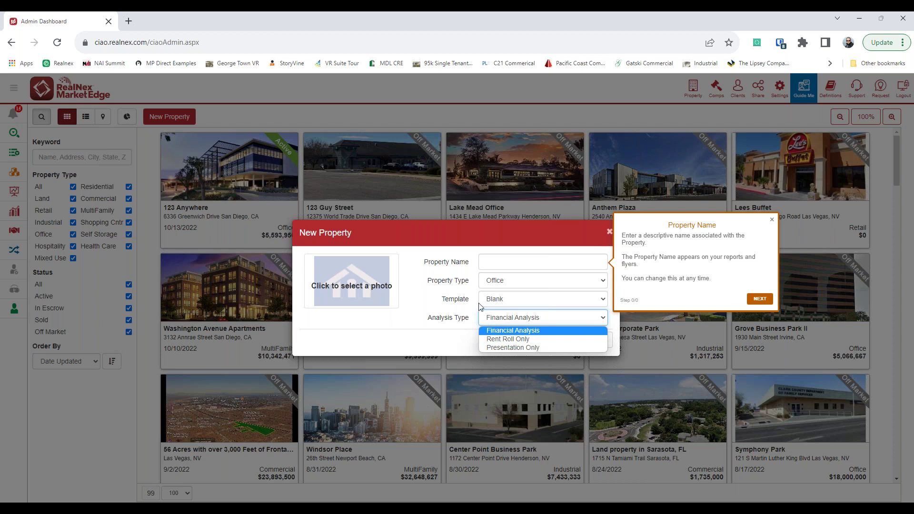
pyautogui.click(456, 299)
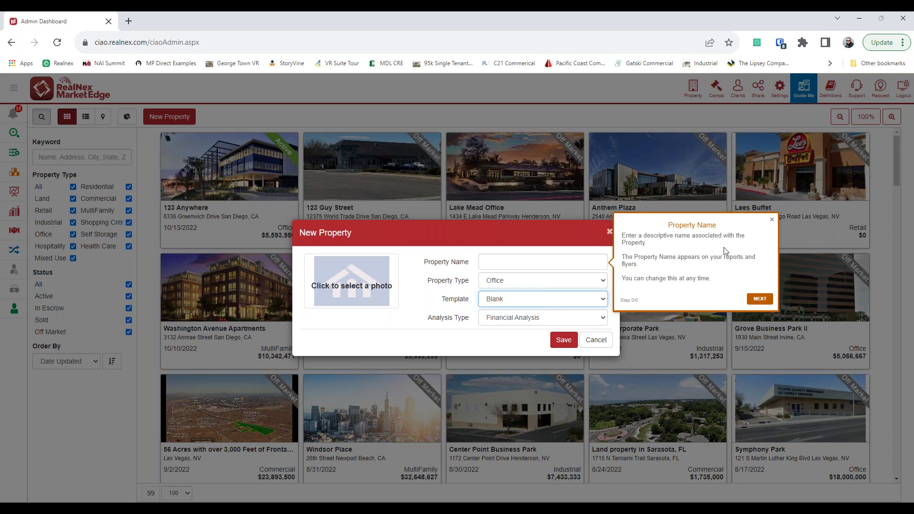
# Exit the walkthrough, discard the New Property form, and open the Initial scenario of the 123 Anywhere property.
pyautogui.click(773, 220)
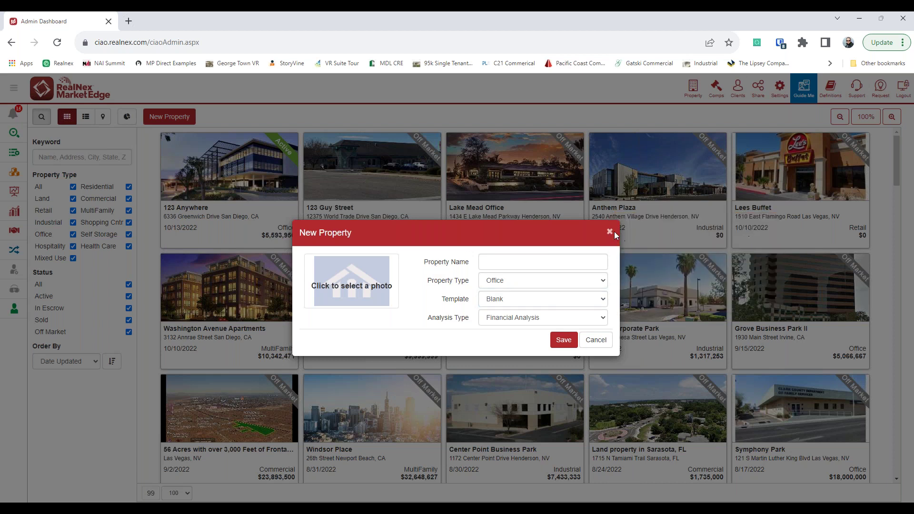
pyautogui.click(609, 231)
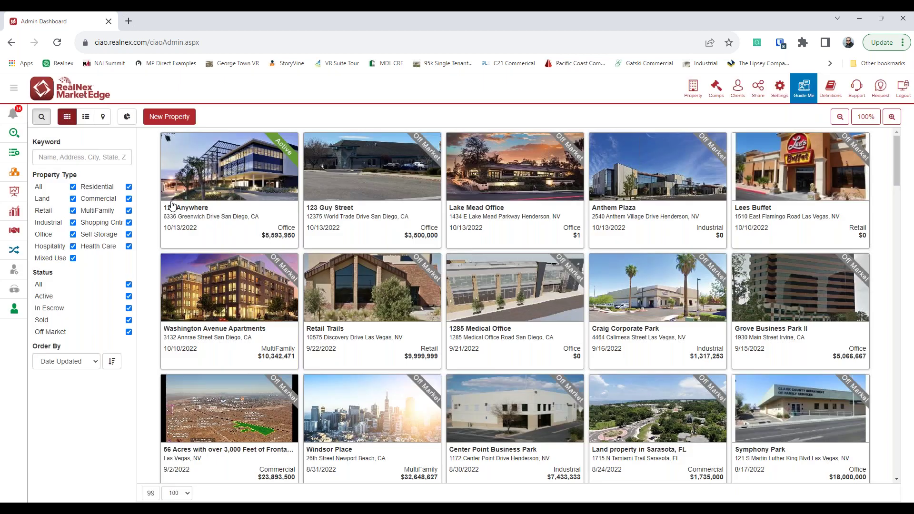
pyautogui.moveTo(205, 236)
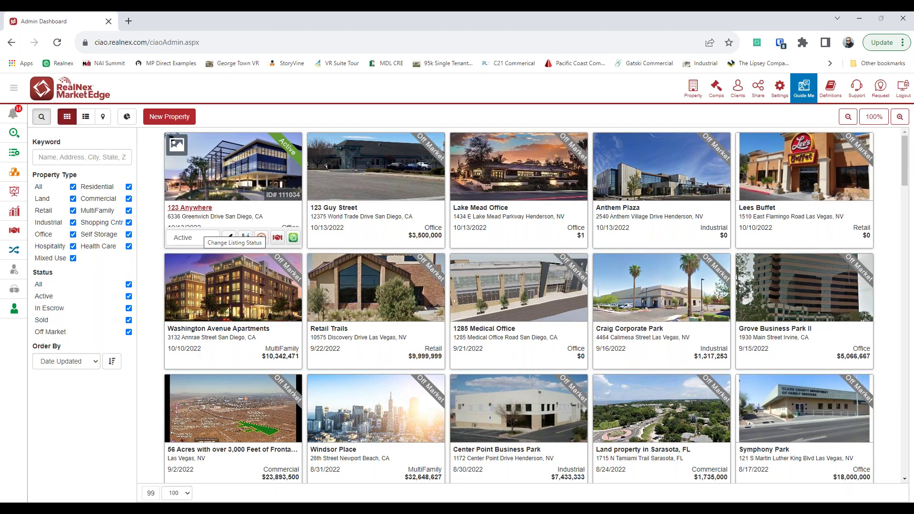
pyautogui.click(238, 212)
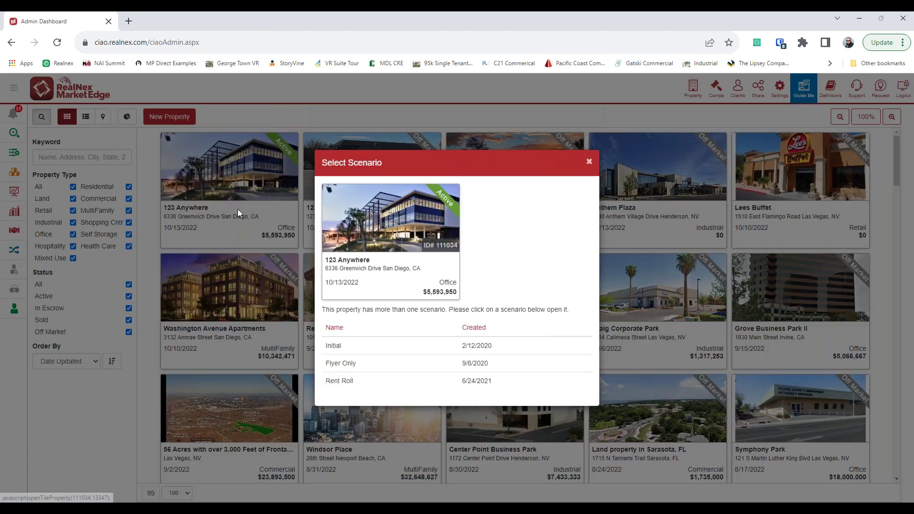
pyautogui.click(353, 347)
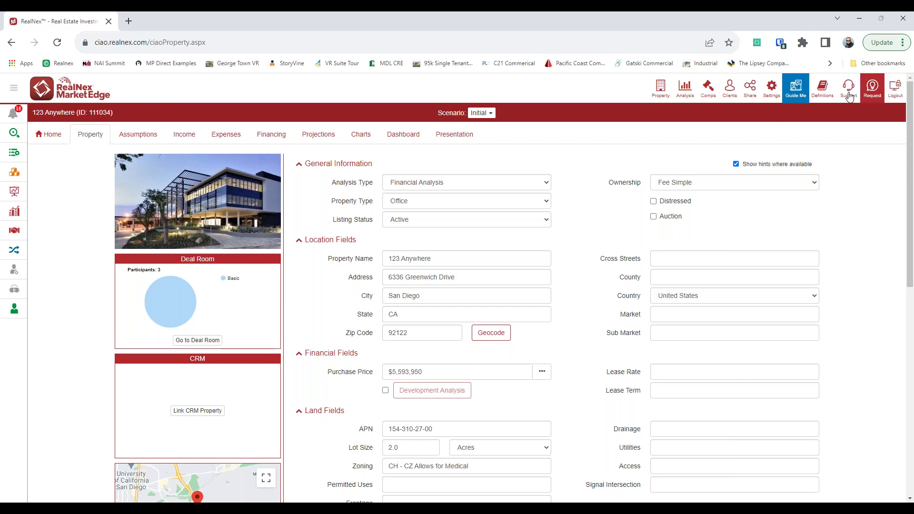
# Start the Property Page walkthrough from the Create a Commercial Investment Package topics in the Guide Me library.
pyautogui.click(787, 92)
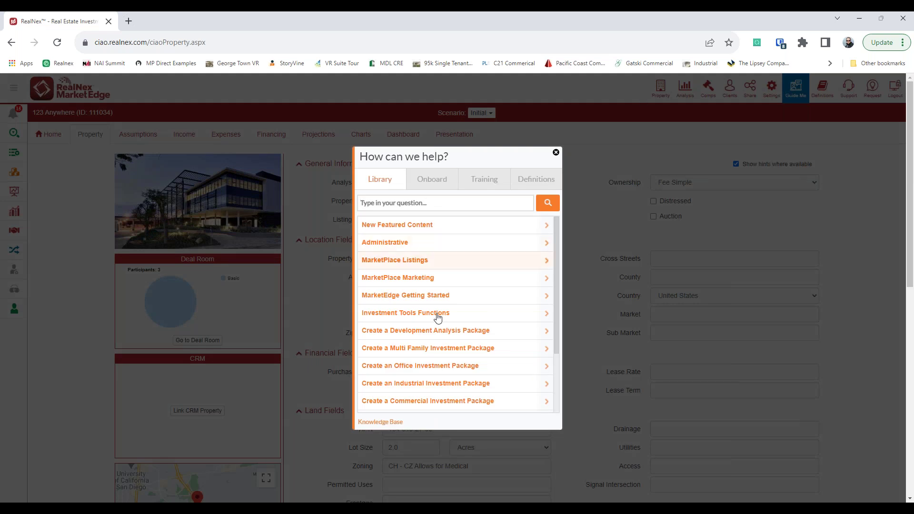
pyautogui.click(425, 403)
pyautogui.scroll(-2, 428, 333)
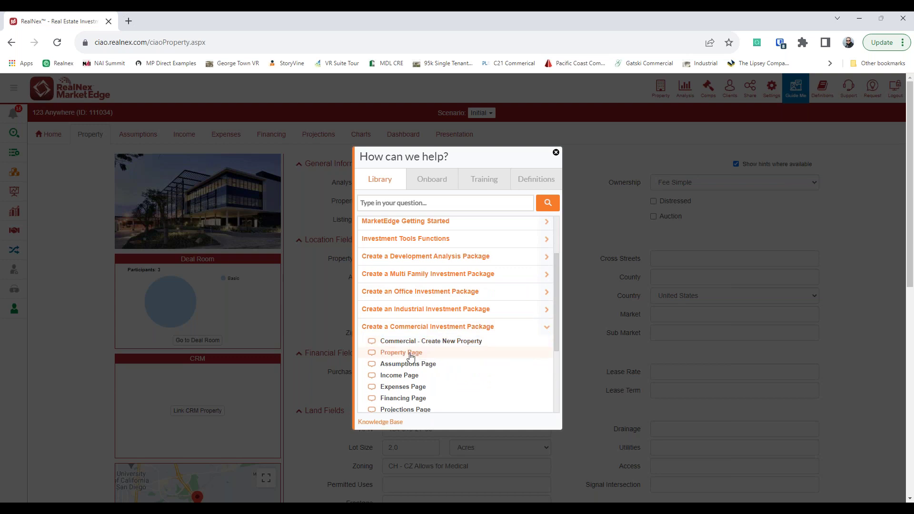
pyautogui.click(409, 353)
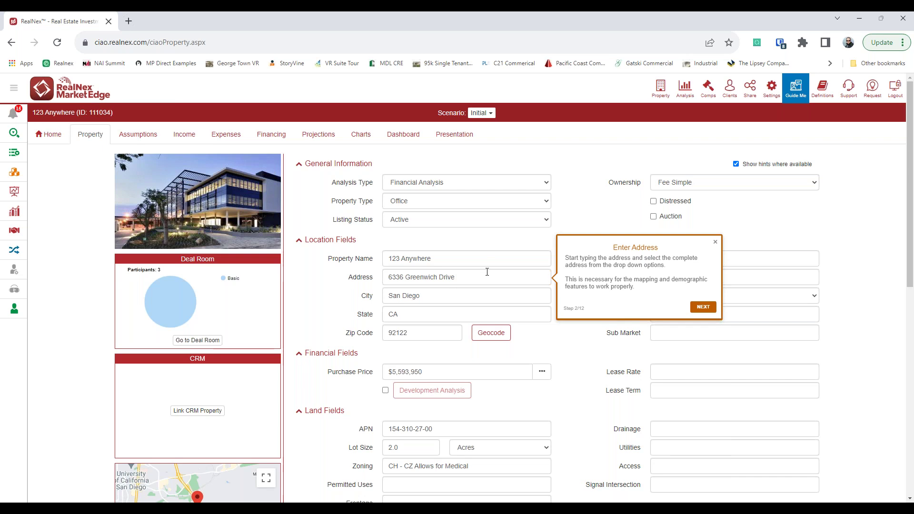
# Check the property's Geocode settings without changing them, and review the Property page fields including the Industrial and Retail sections.
pyautogui.click(491, 332)
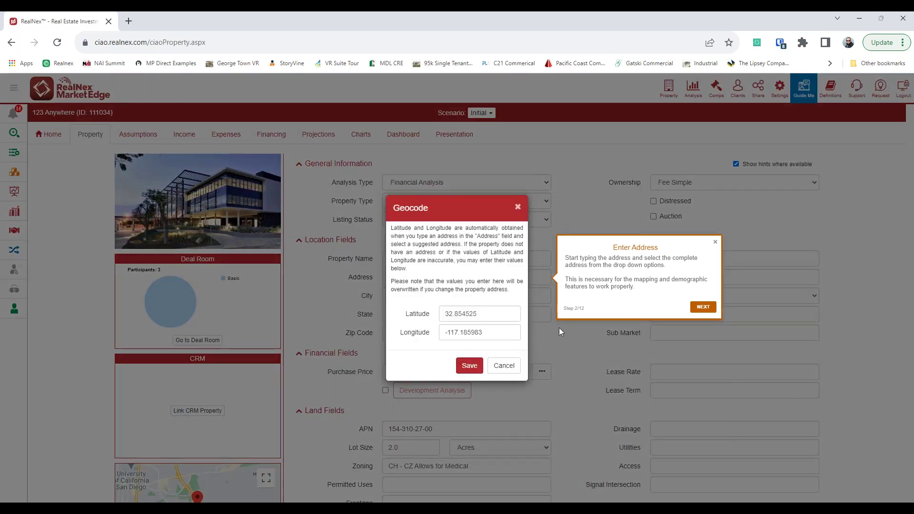
pyautogui.click(504, 366)
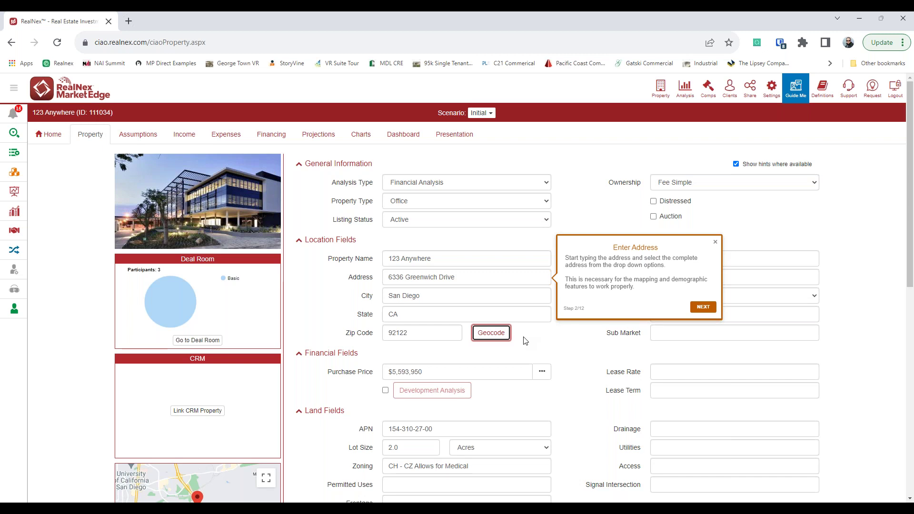
pyautogui.scroll(-2, 525, 341)
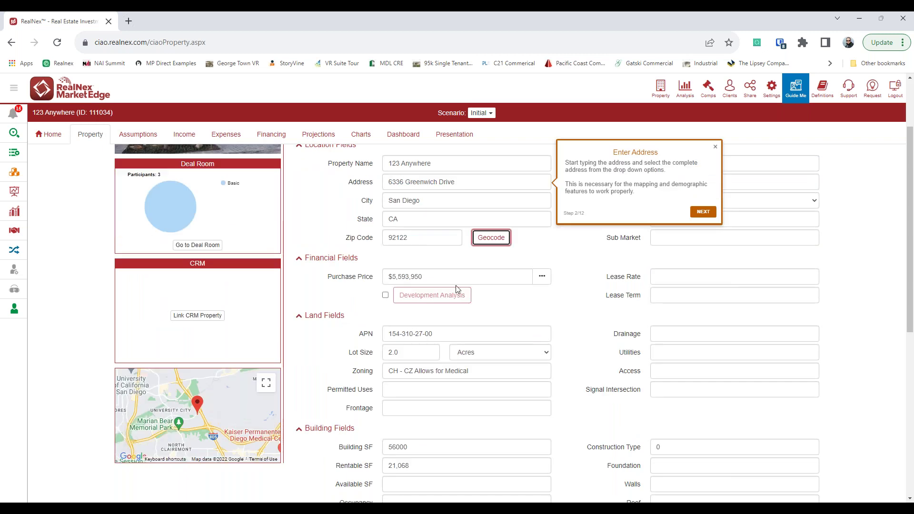
pyautogui.scroll(-1, 478, 291)
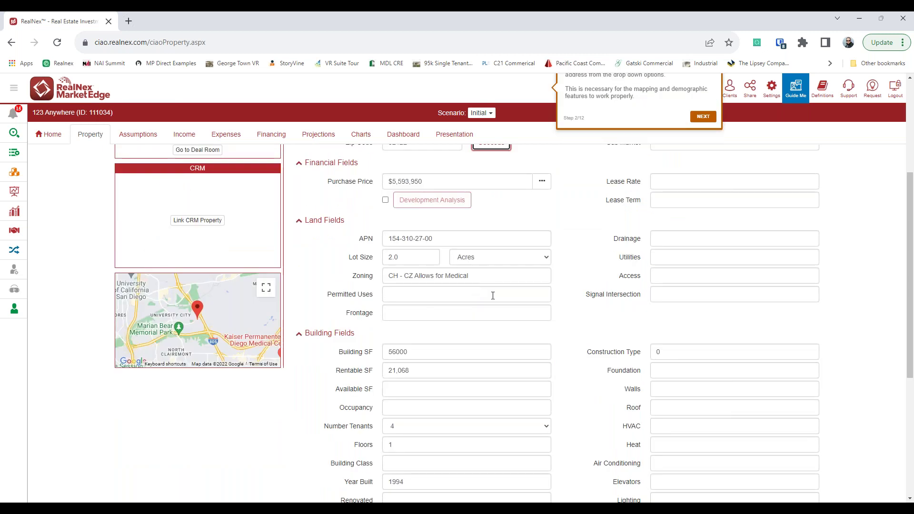
pyautogui.scroll(-2, 502, 304)
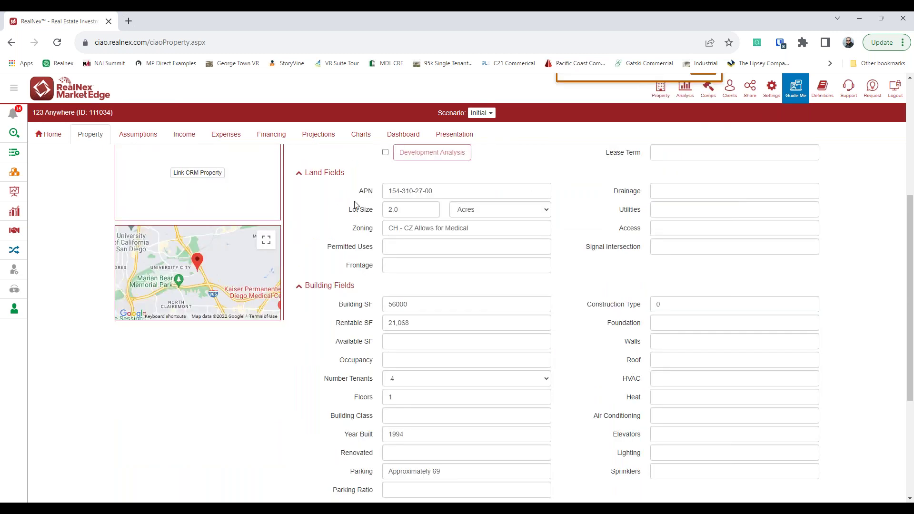
pyautogui.scroll(-4, 355, 204)
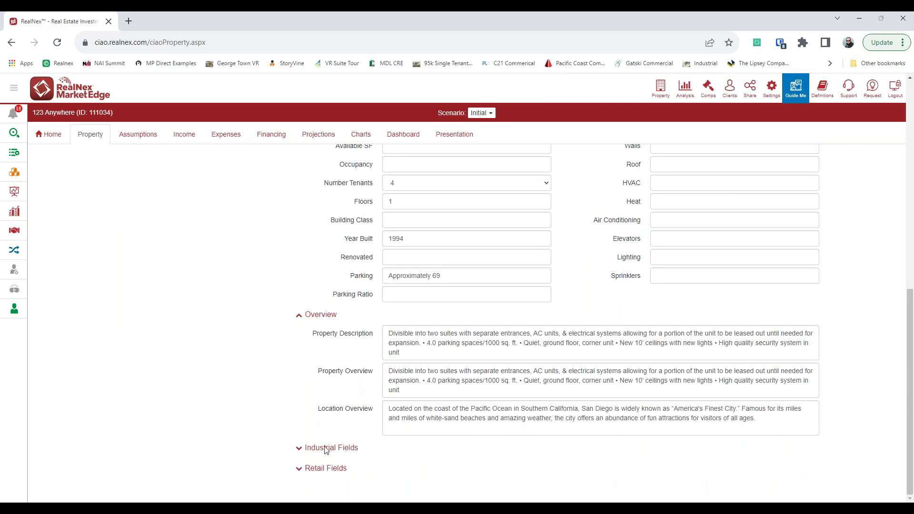
pyautogui.click(299, 450)
pyautogui.scroll(-3, 276, 343)
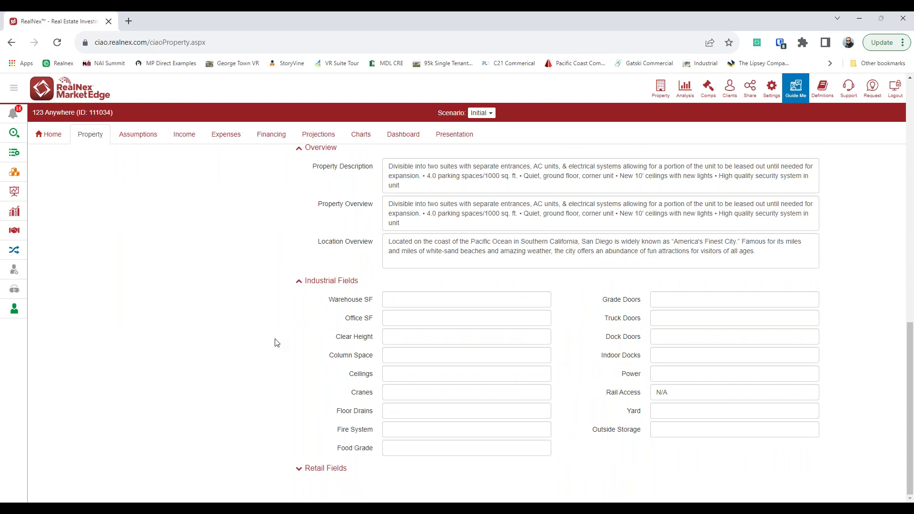
pyautogui.click(298, 468)
pyautogui.scroll(-1, 296, 381)
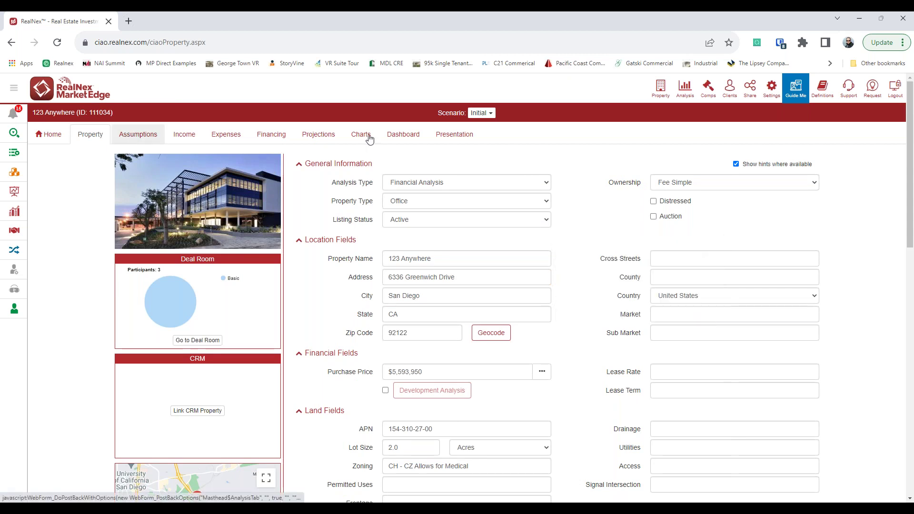
# Open the property's presentation and apply the Sale Brochure template from the RealNex Templates.
pyautogui.click(447, 136)
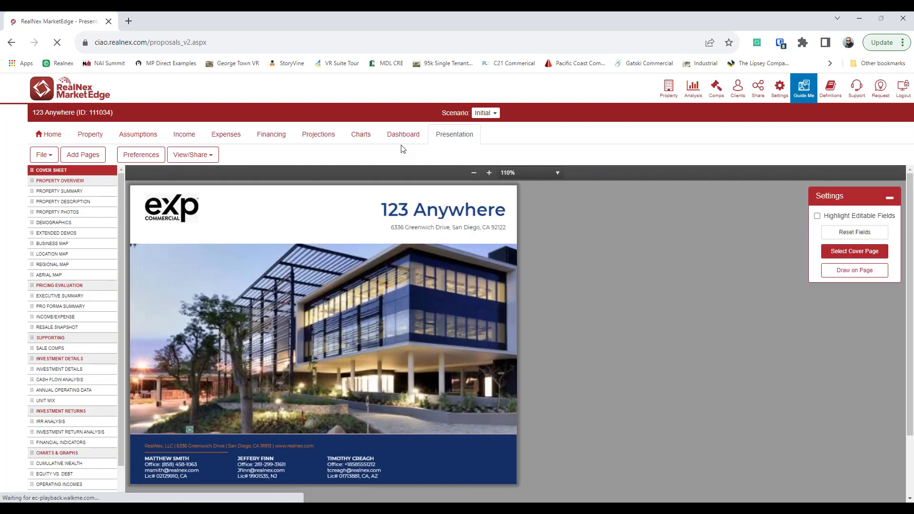
pyautogui.click(33, 160)
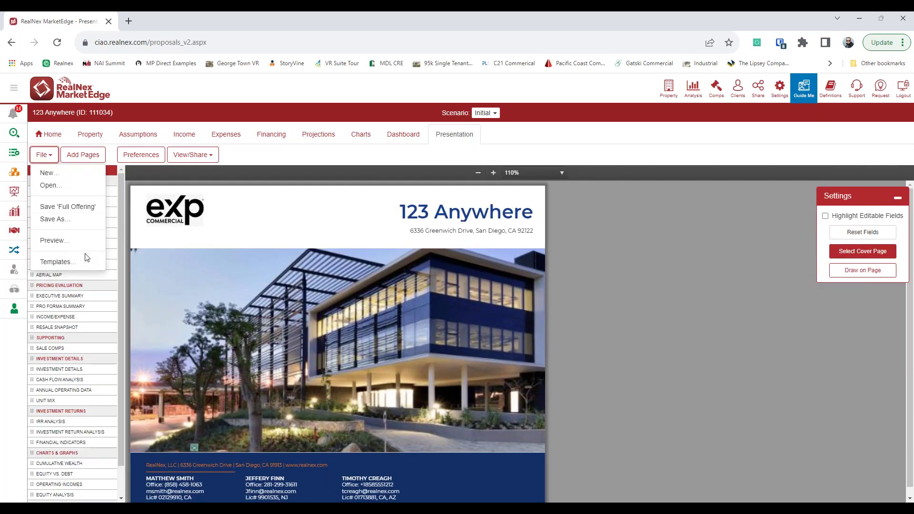
pyautogui.click(71, 261)
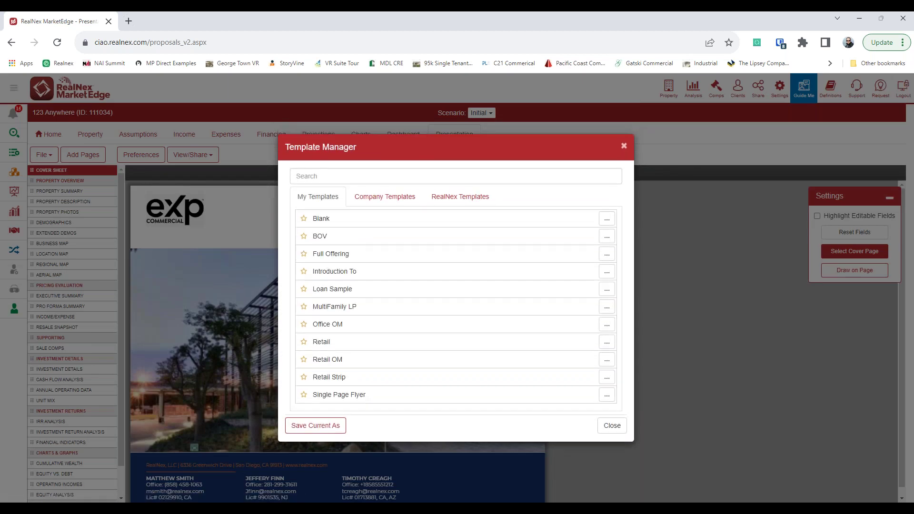
pyautogui.click(470, 200)
pyautogui.click(359, 400)
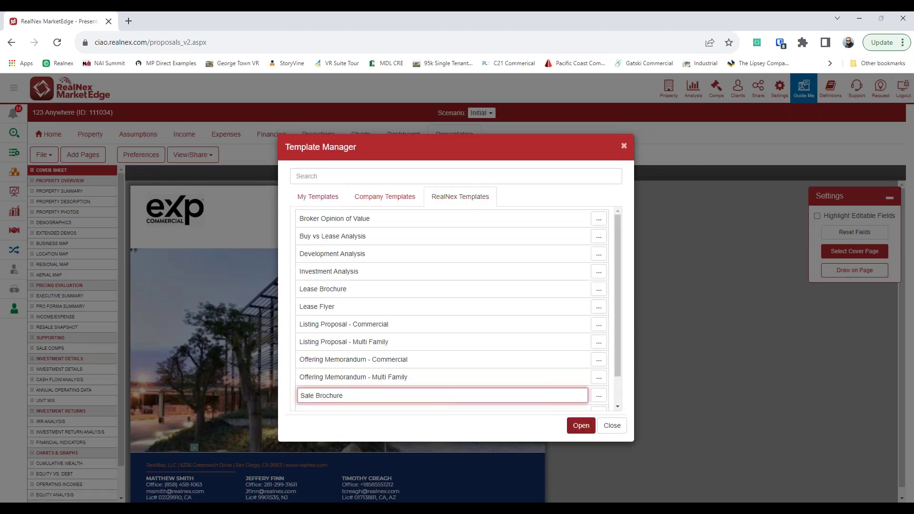
pyautogui.click(578, 426)
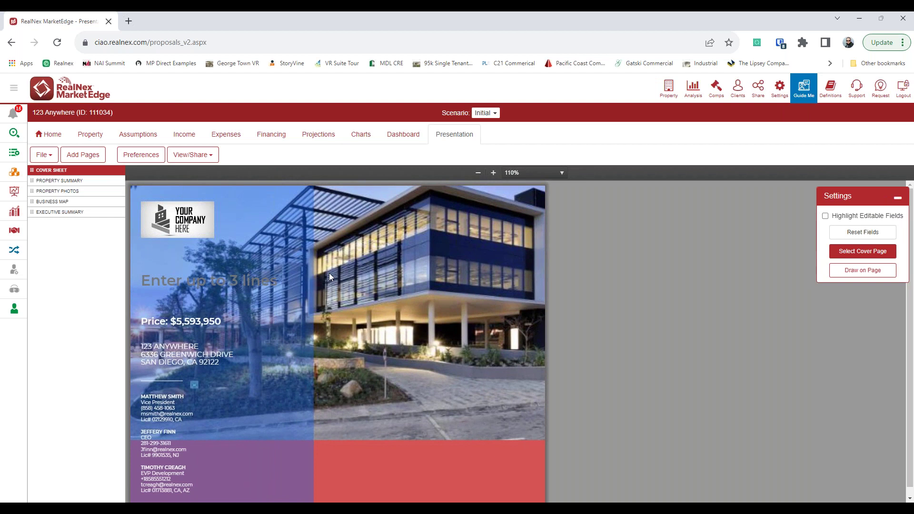
# Apply the Full Offering template from My Templates to the presentation and finish editing its cover page.
pyautogui.click(43, 155)
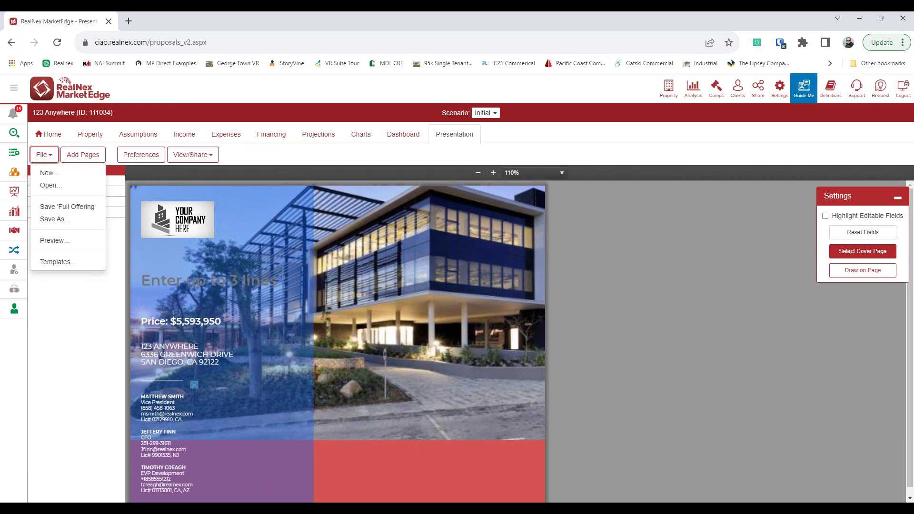
pyautogui.click(57, 261)
pyautogui.click(348, 256)
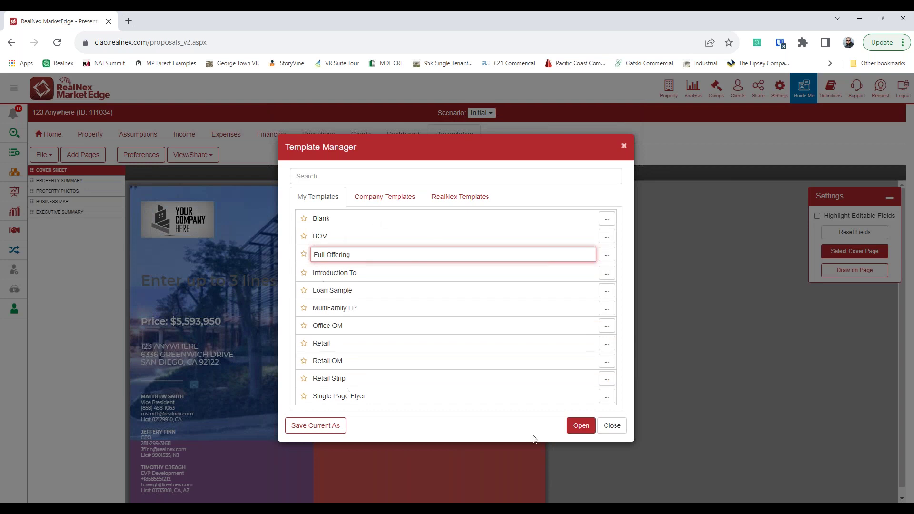
pyautogui.click(579, 427)
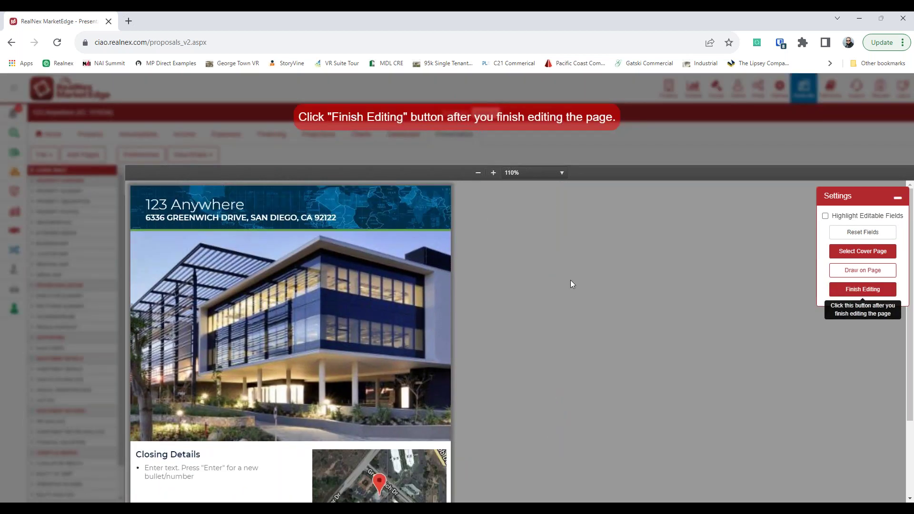
pyautogui.click(854, 290)
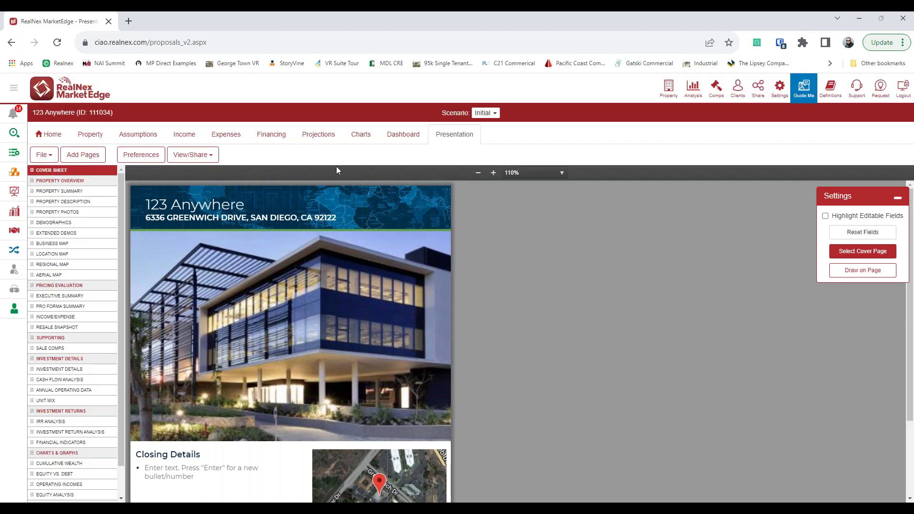
# Review the Assumptions page, including the Value of Land hint and the resale, tax and vacancy settings.
pyautogui.click(130, 133)
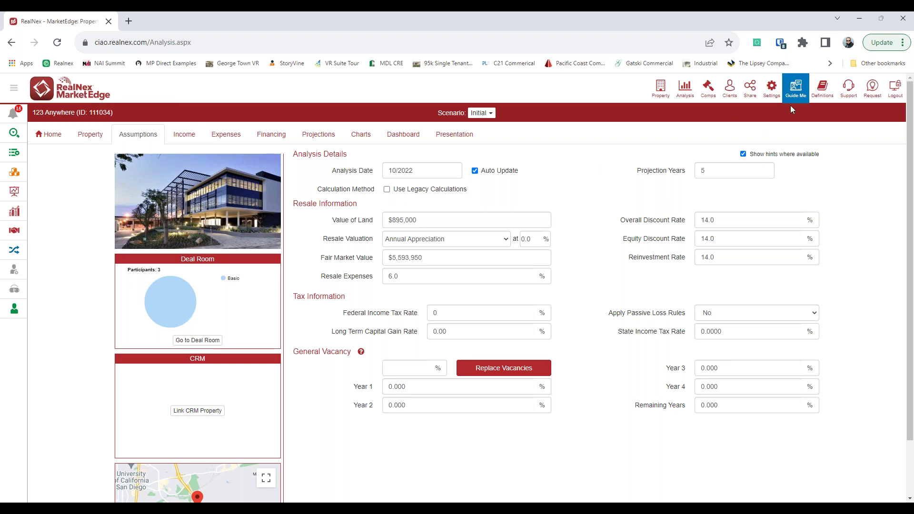
pyautogui.moveTo(483, 185)
pyautogui.moveTo(459, 215)
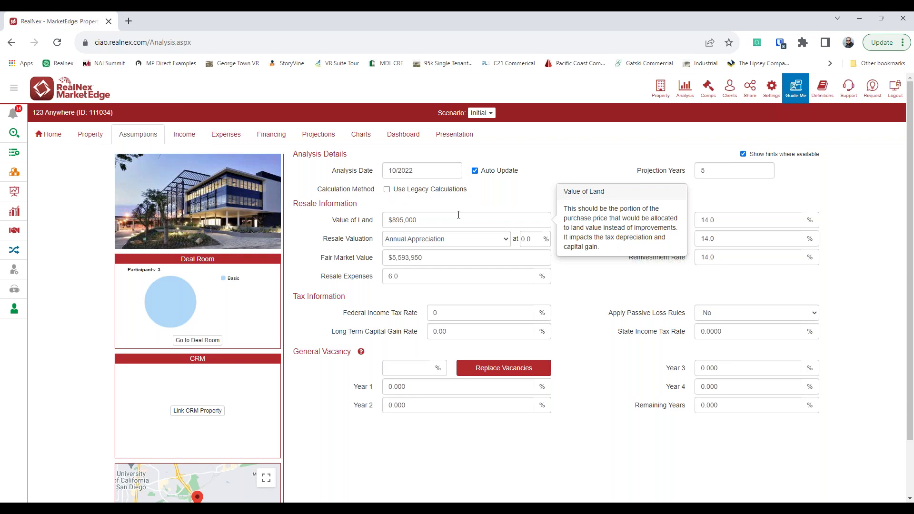
pyautogui.scroll(-3, 459, 215)
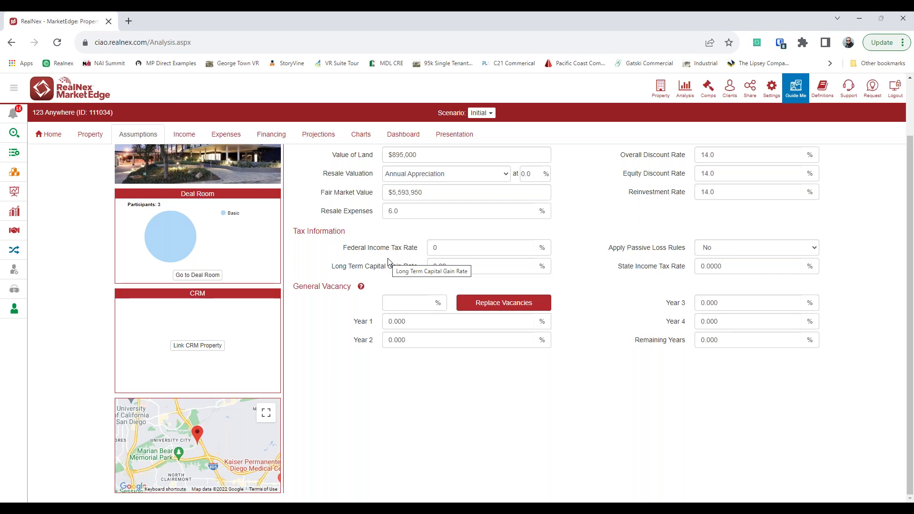
pyautogui.scroll(3, 388, 261)
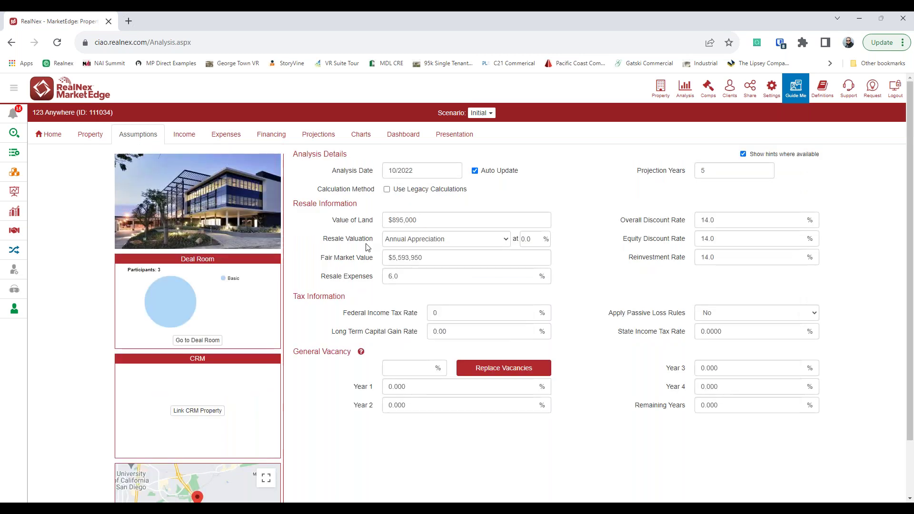
# In the Income page's rent roll, unmark suite 101 as available and mark suite 102 as available instead.
pyautogui.click(186, 136)
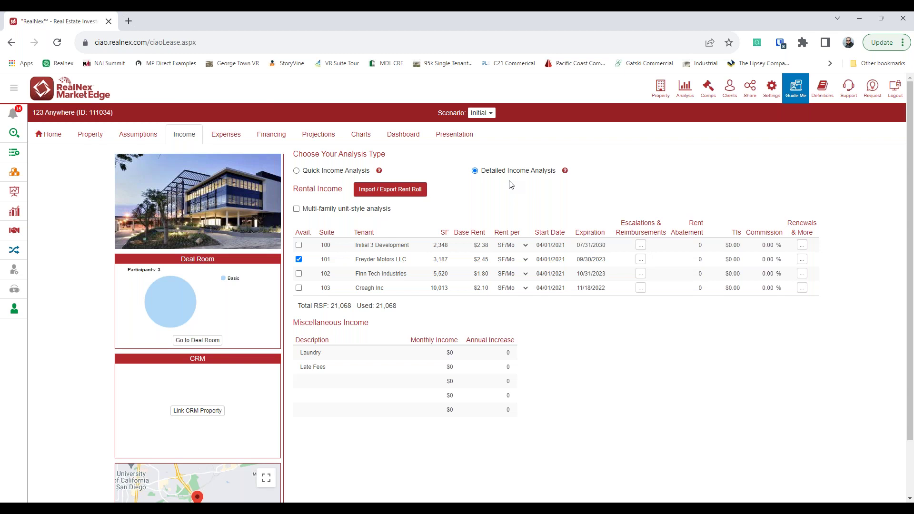
pyautogui.click(299, 260)
pyautogui.click(298, 273)
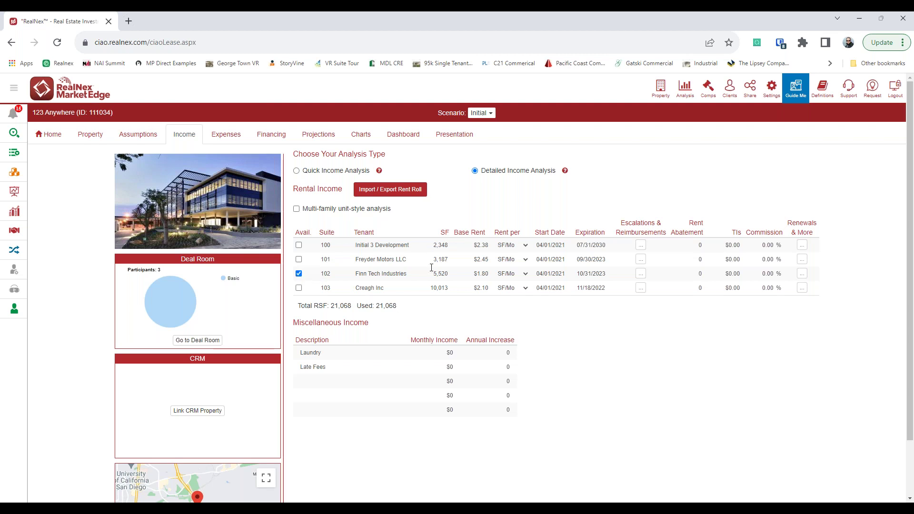
# Look over the Presentation, Assumptions and Income pages again, ending on the Expenses page.
pyautogui.click(452, 143)
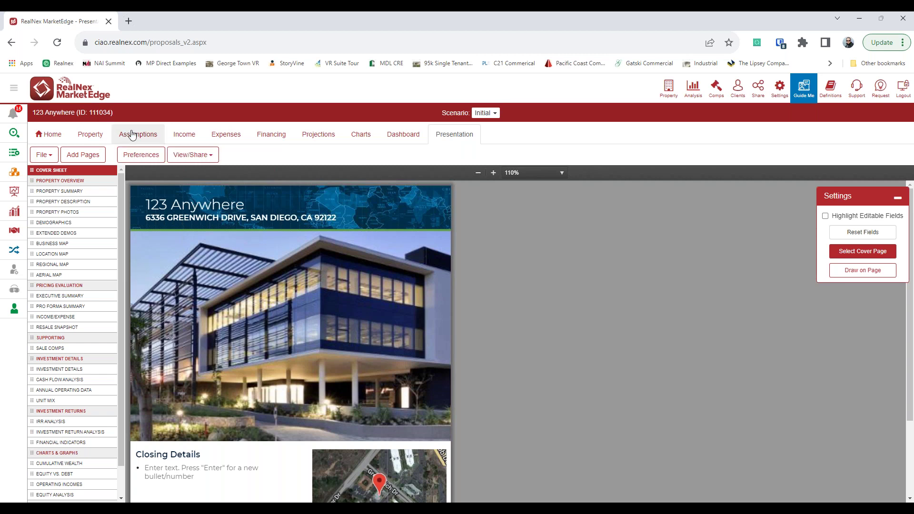
pyautogui.click(148, 137)
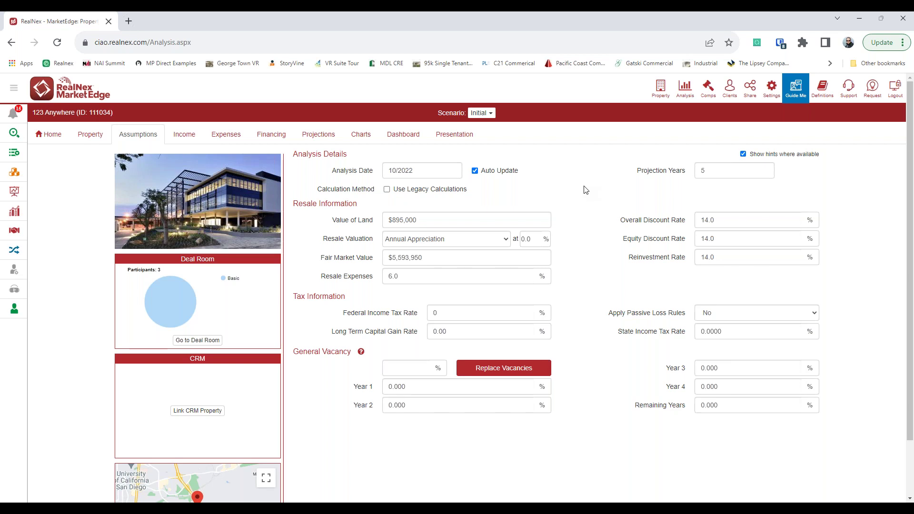
pyautogui.click(191, 136)
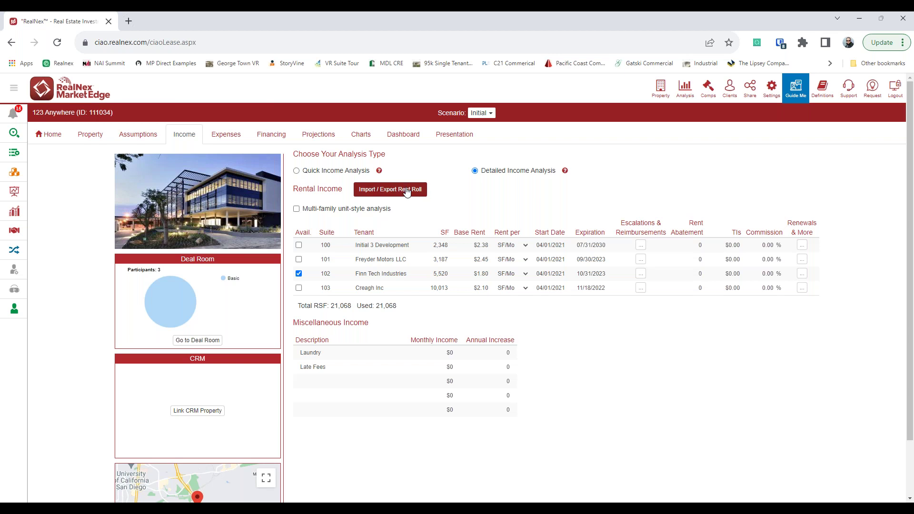
pyautogui.click(228, 135)
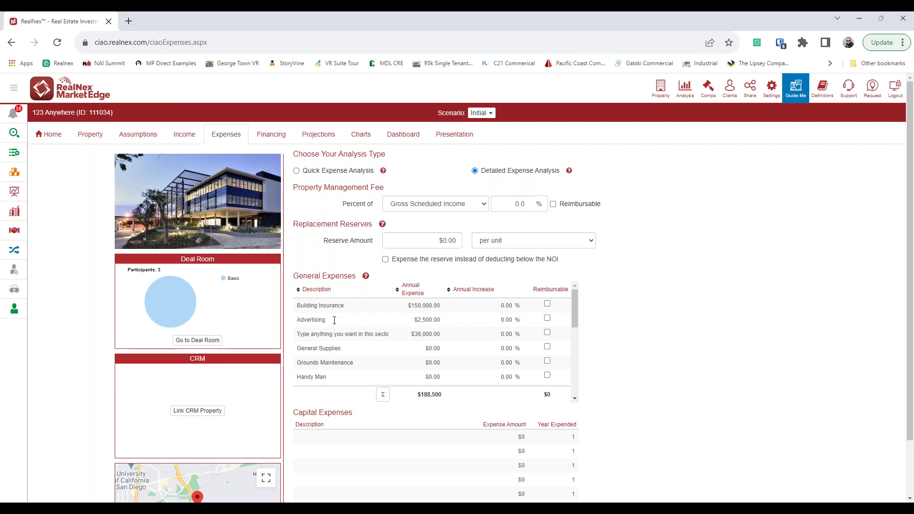
# Check the Financing page's loan details and apply the CushWake - For Lease cover page layout to the presentation.
pyautogui.click(271, 135)
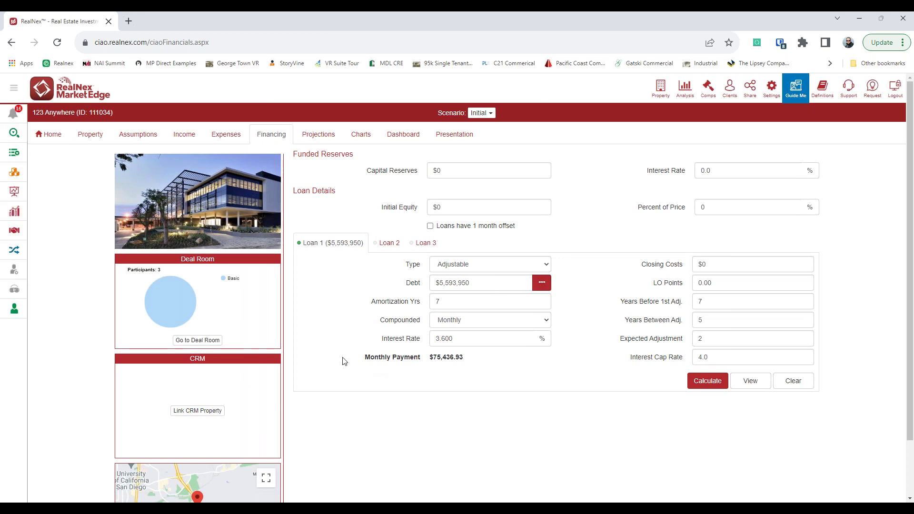
pyautogui.click(424, 136)
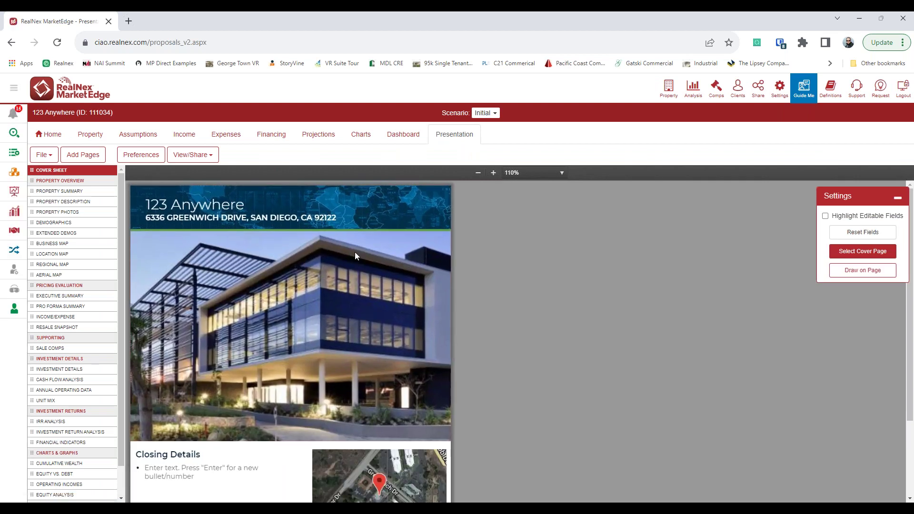
pyautogui.click(839, 250)
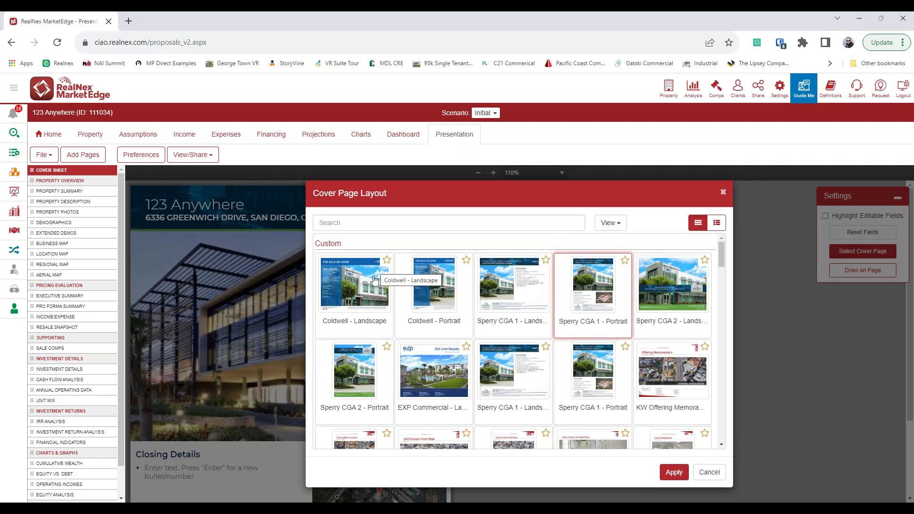
pyautogui.scroll(-2, 375, 280)
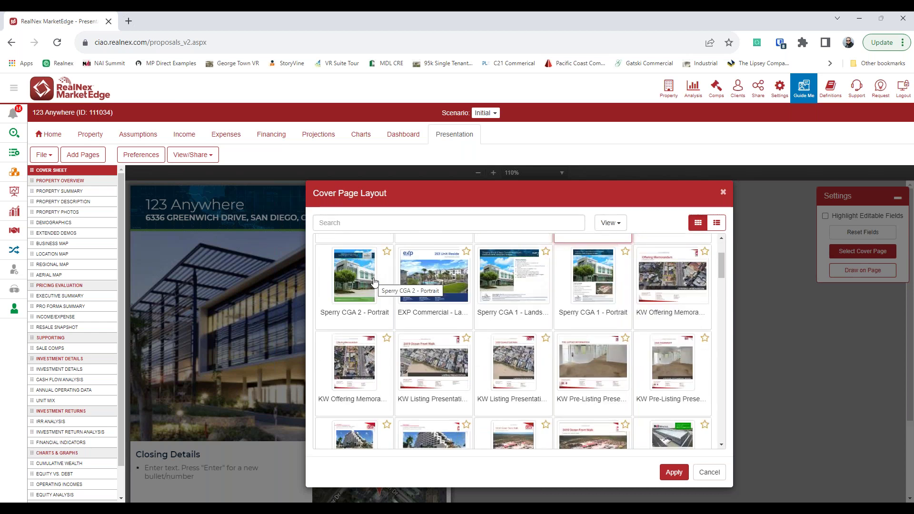
pyautogui.scroll(-2, 529, 295)
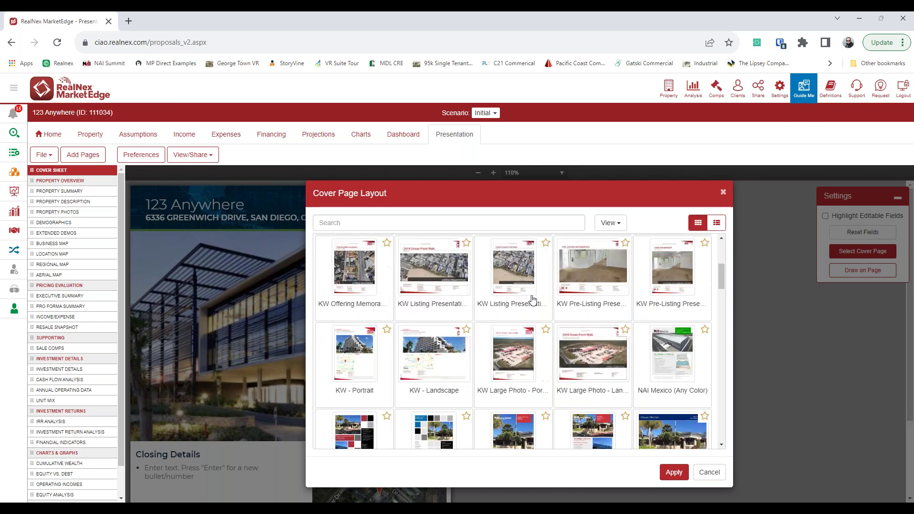
pyautogui.scroll(-2, 560, 288)
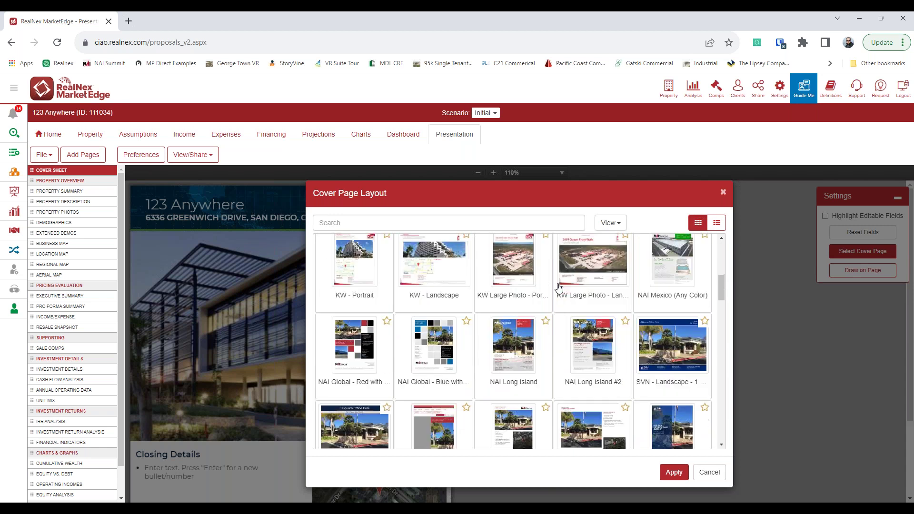
pyautogui.scroll(-2, 559, 288)
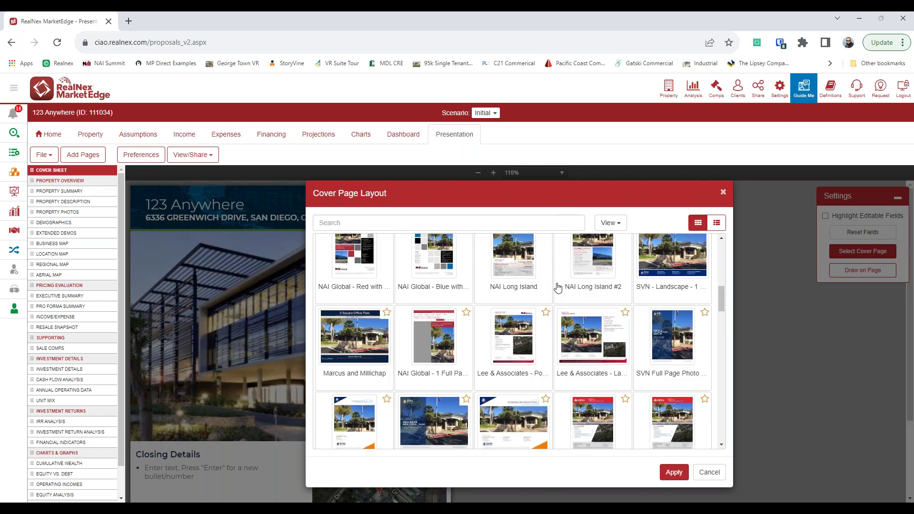
pyautogui.scroll(-3, 559, 288)
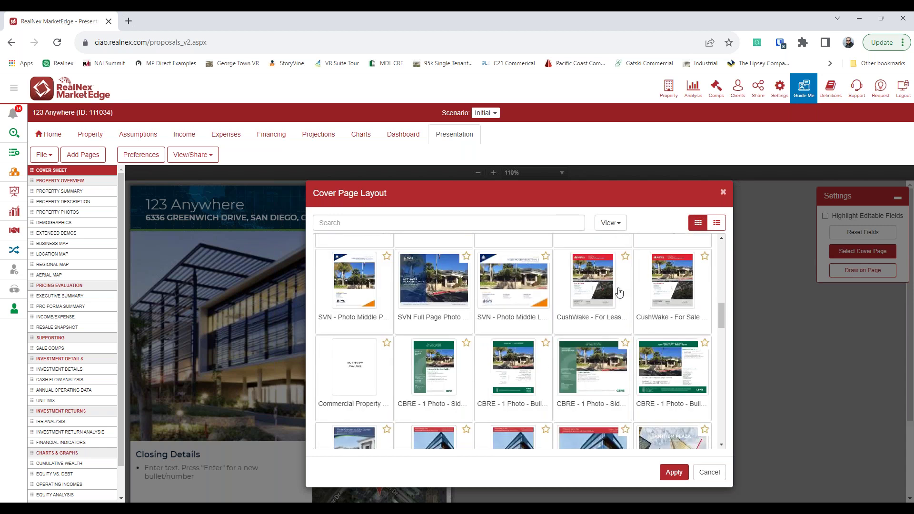
pyautogui.click(618, 292)
pyautogui.click(674, 473)
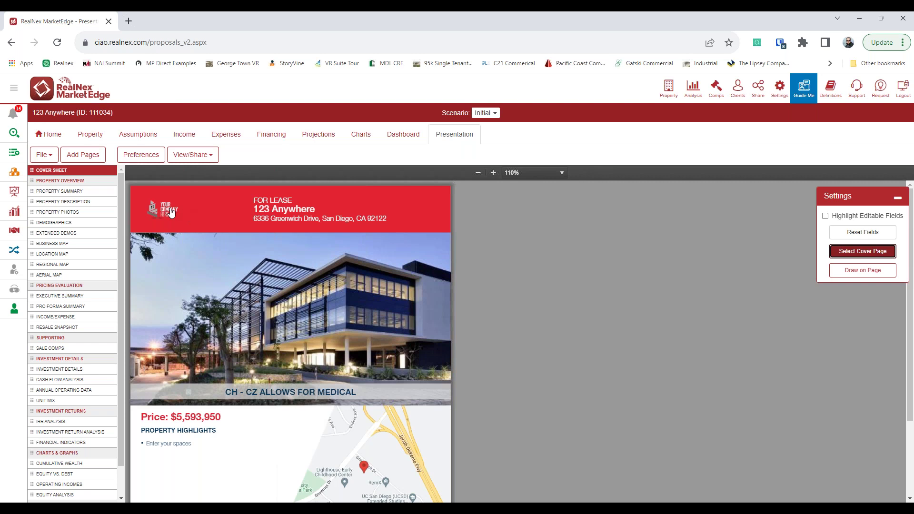
# Try out editing on the cover page's Property Highlights text and map areas, finishing each edit without entering anything.
pyautogui.scroll(-2, 248, 319)
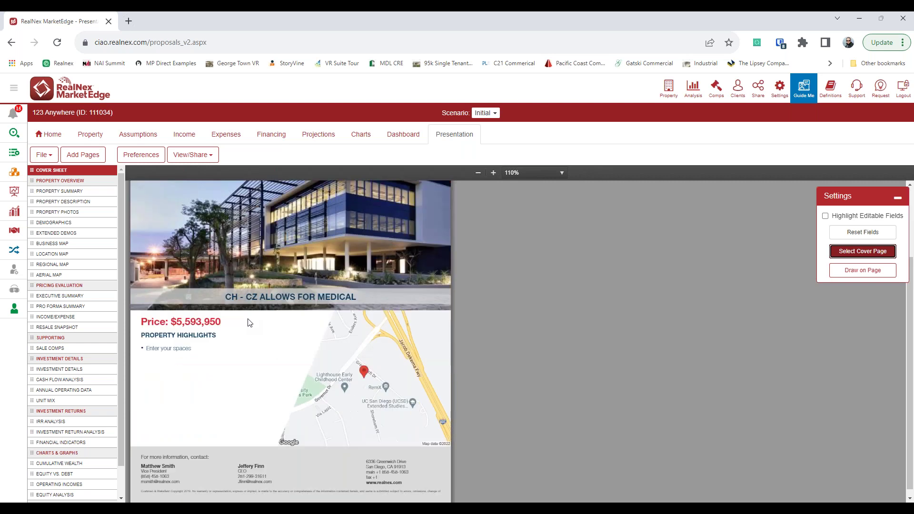
pyautogui.click(230, 373)
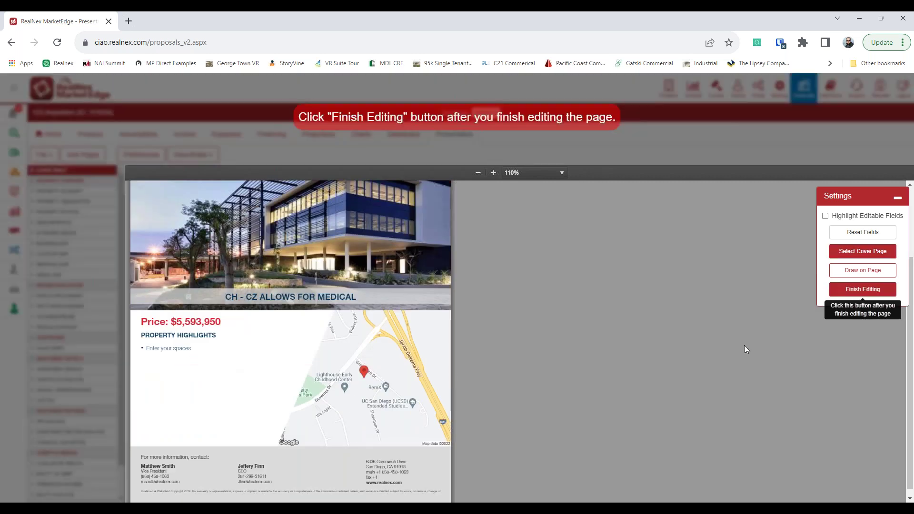
pyautogui.click(863, 289)
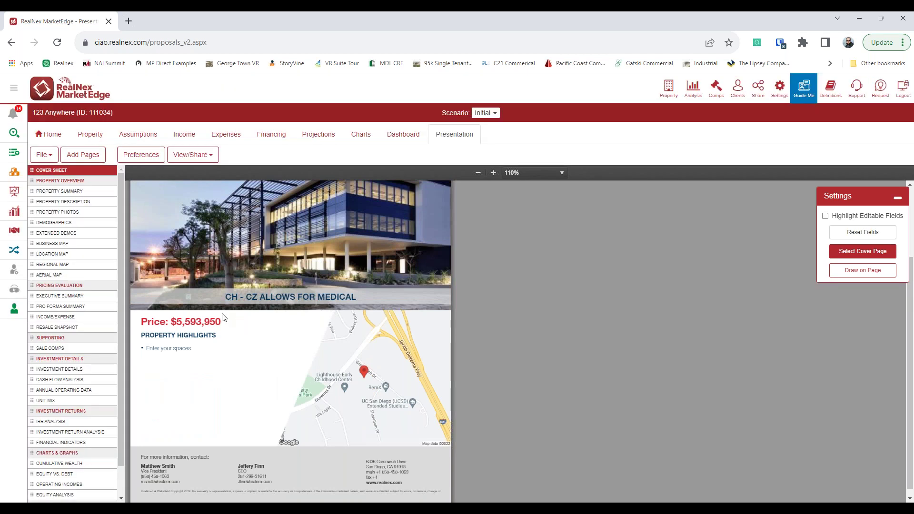
pyautogui.click(191, 351)
pyautogui.click(215, 335)
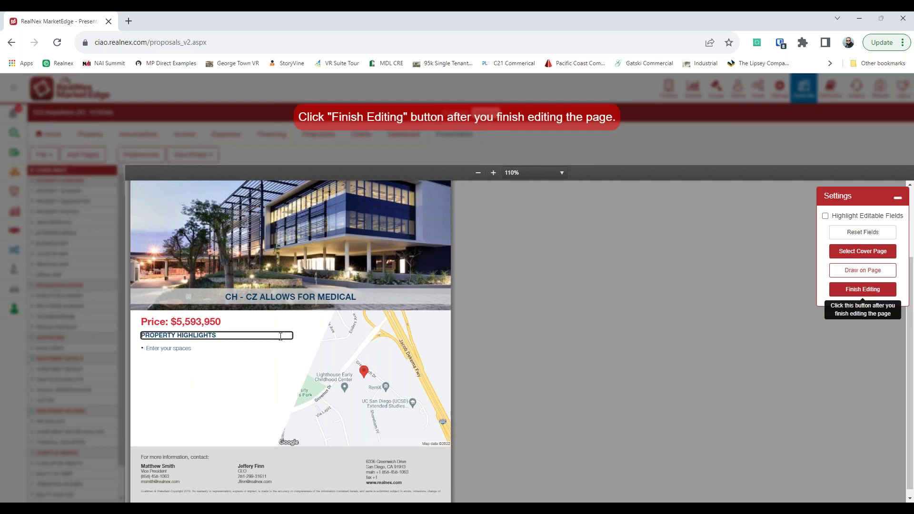
pyautogui.click(189, 348)
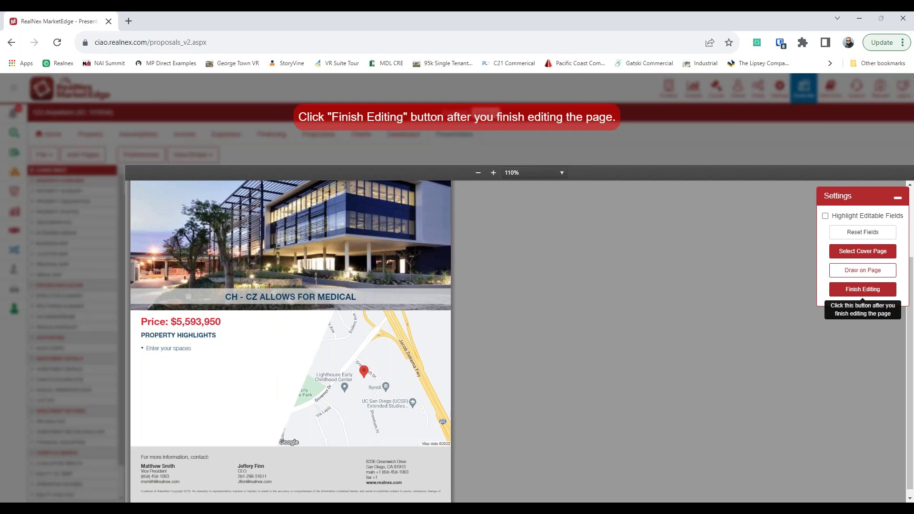
pyautogui.click(863, 289)
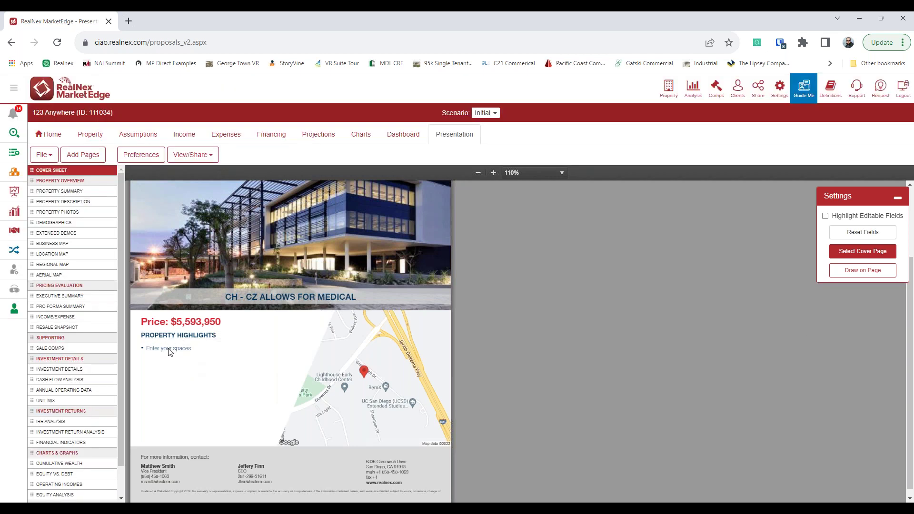
pyautogui.click(169, 350)
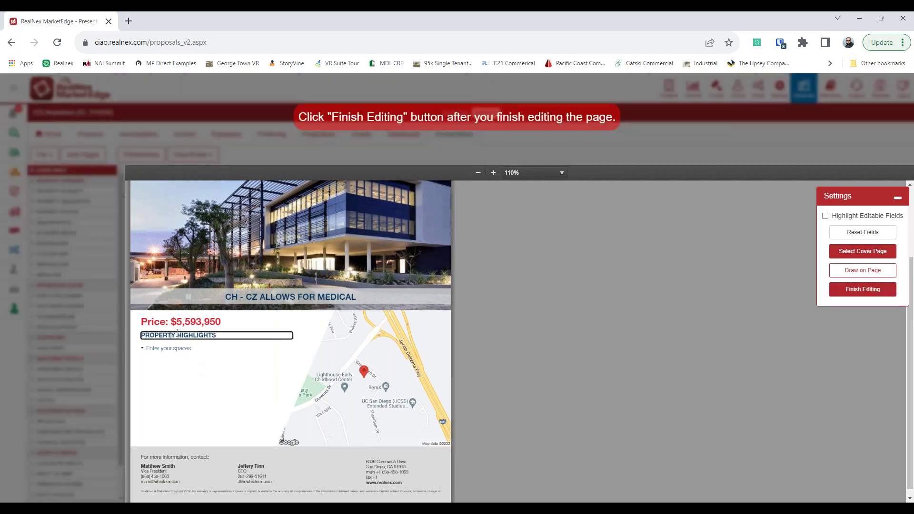
pyautogui.click(864, 290)
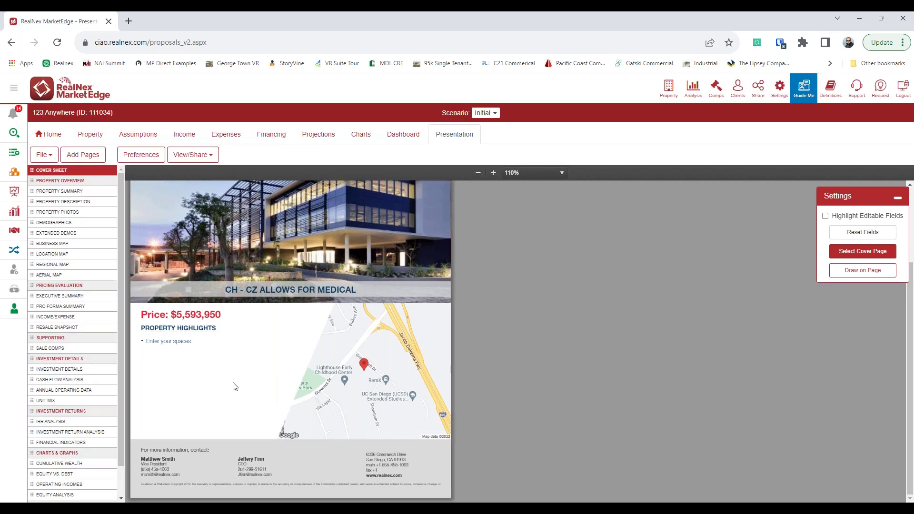
pyautogui.click(353, 377)
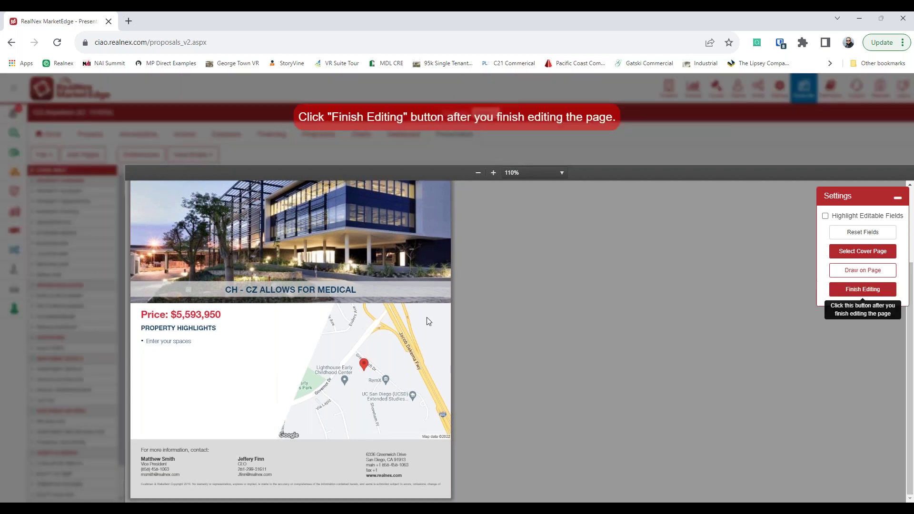
pyautogui.click(860, 294)
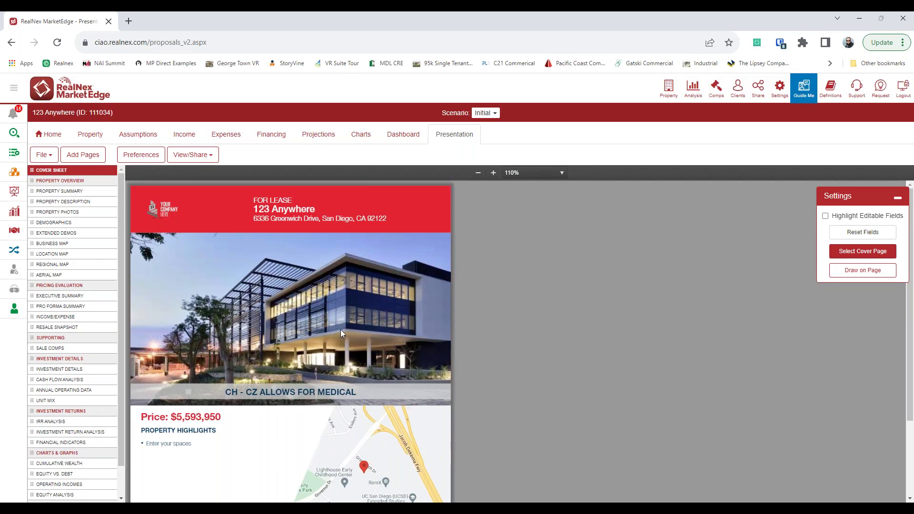
# Try to draw a text box beside the price on the cover page, cancel the drawing and finish editing.
pyautogui.scroll(-2, 318, 321)
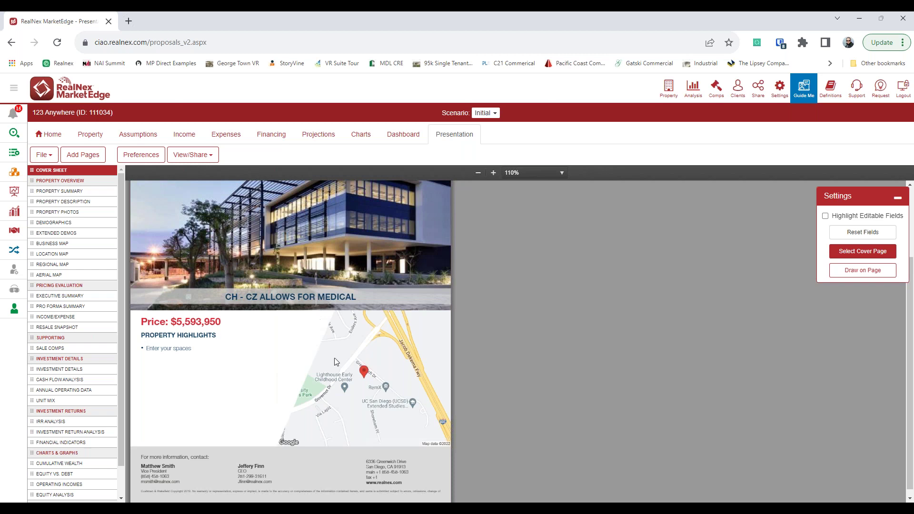
pyautogui.click(362, 374)
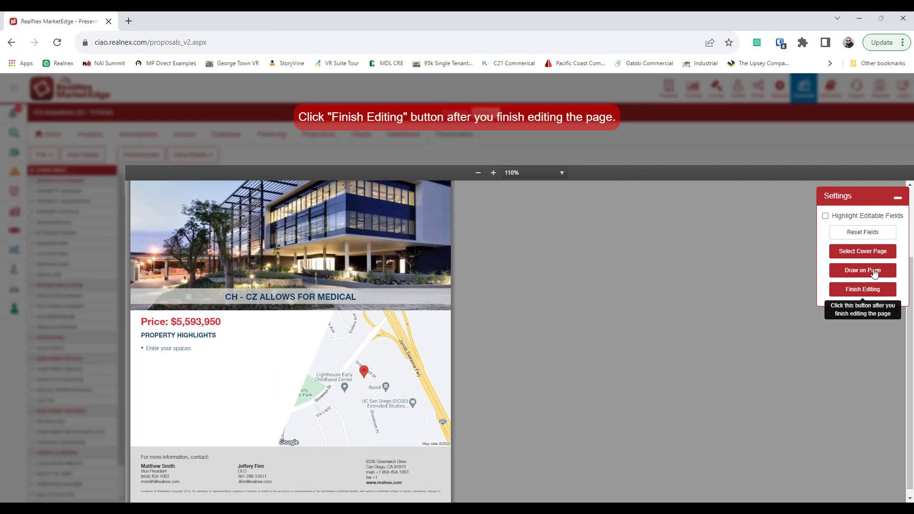
pyautogui.click(863, 270)
pyautogui.click(750, 243)
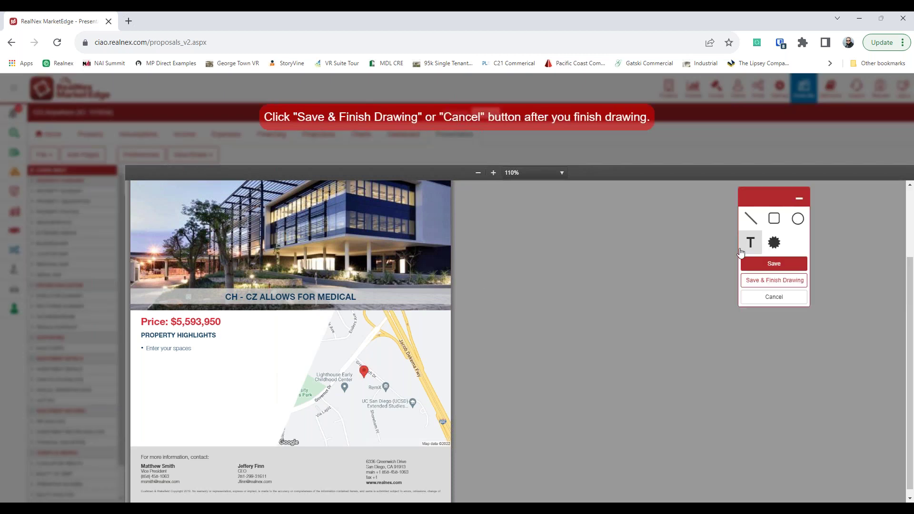
pyautogui.click(288, 298)
pyautogui.moveTo(288, 298); pyautogui.dragTo(262, 329)
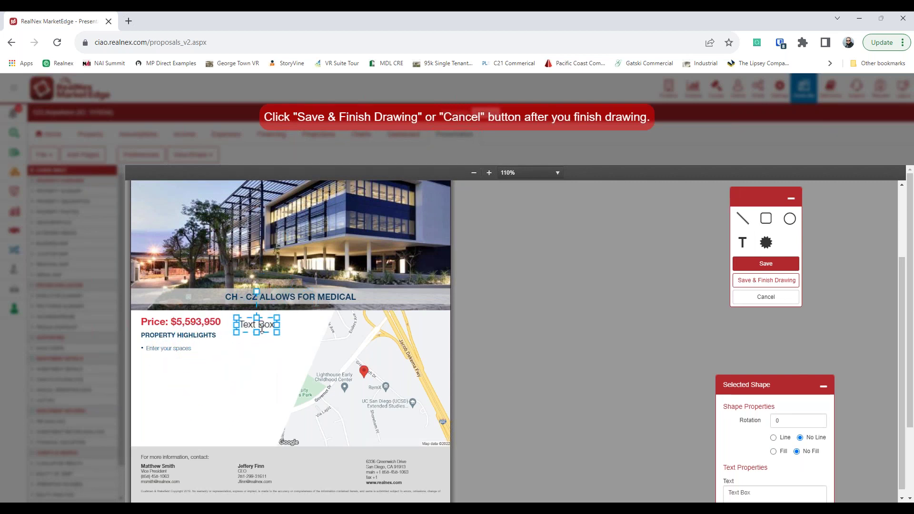
pyautogui.click(767, 296)
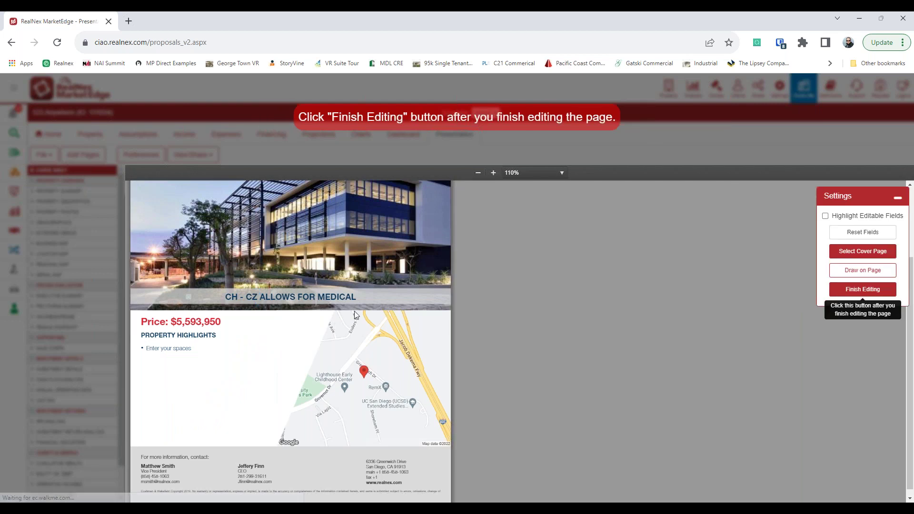
pyautogui.click(863, 289)
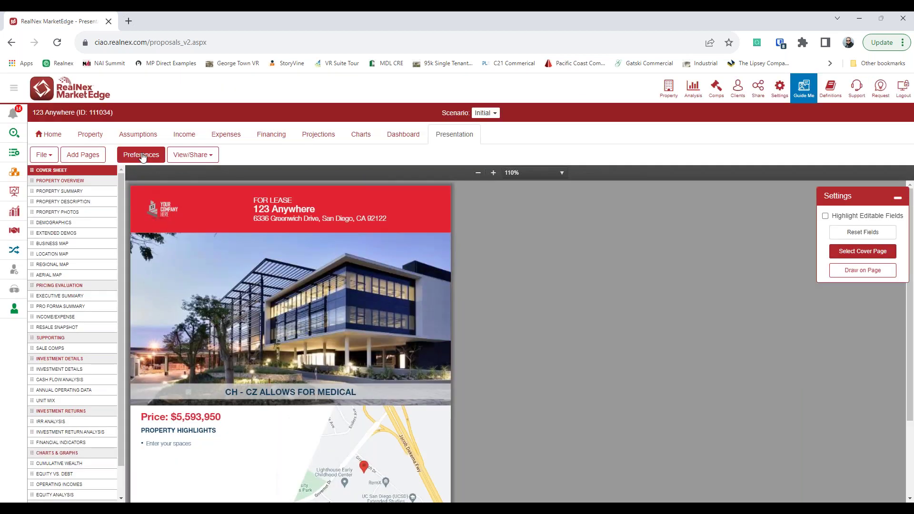
# Review the Presentation, Contacts, Colors and International preferences, including the Language options, and close them without saving.
pyautogui.click(142, 155)
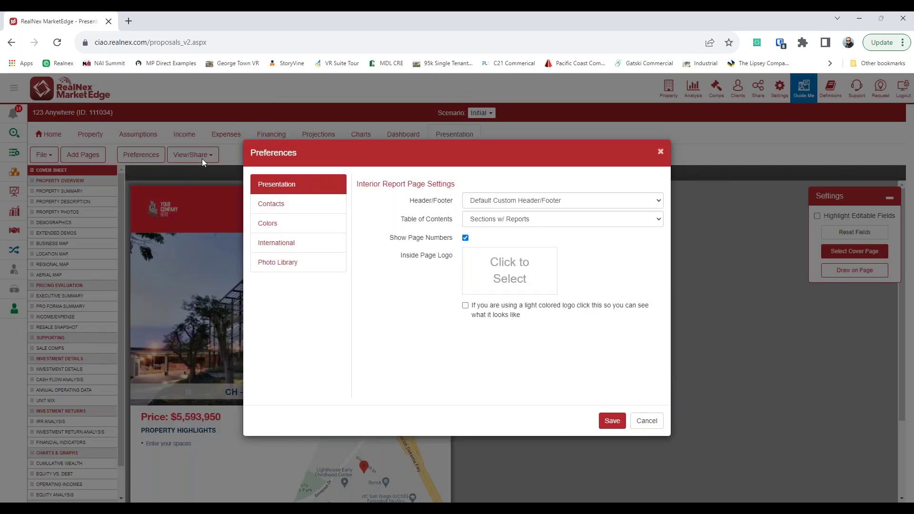
pyautogui.click(260, 210)
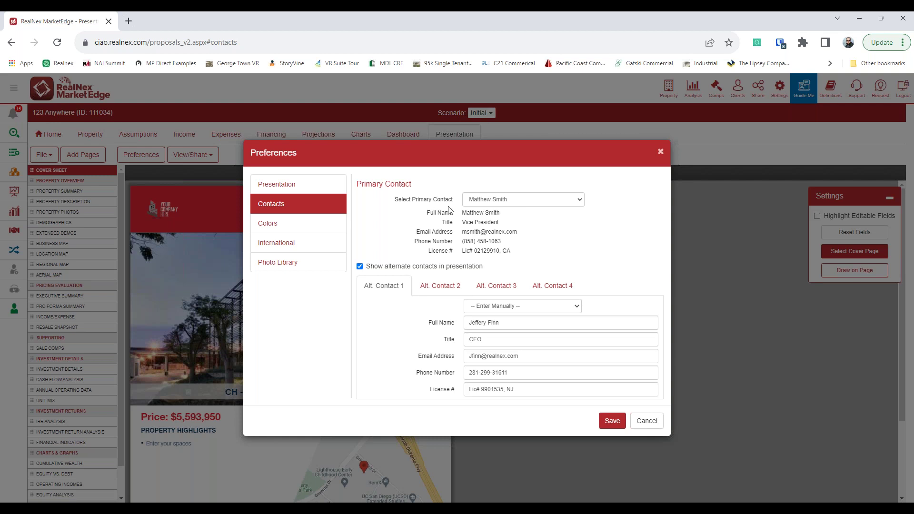
pyautogui.moveTo(551, 336); pyautogui.dragTo(445, 348)
pyautogui.click(441, 353)
pyautogui.click(282, 223)
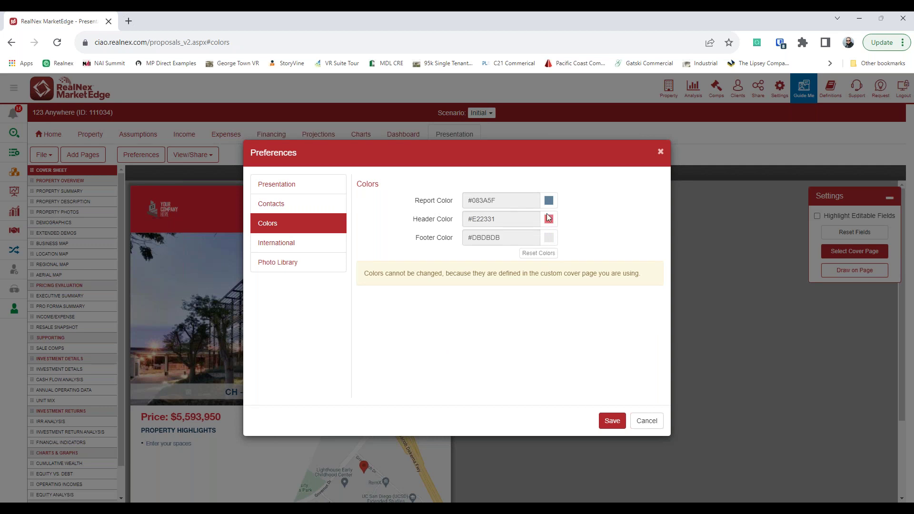
pyautogui.click(276, 243)
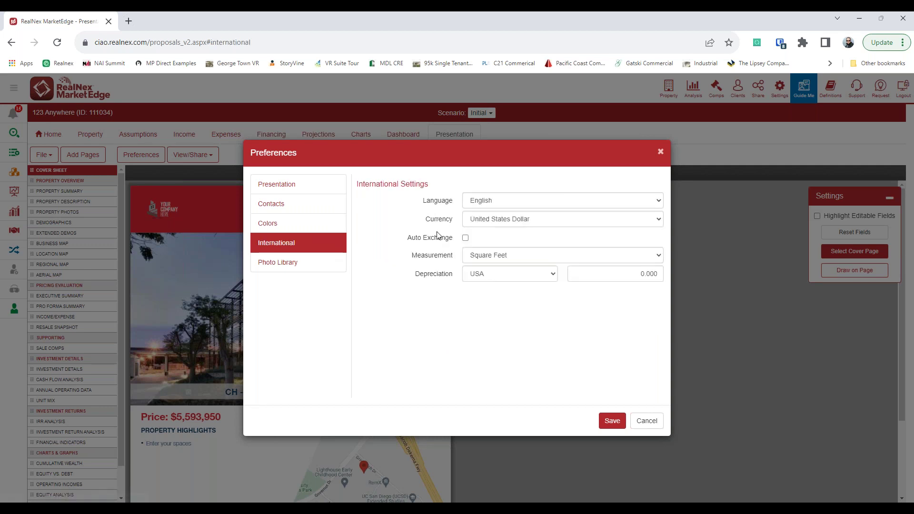
pyautogui.click(511, 201)
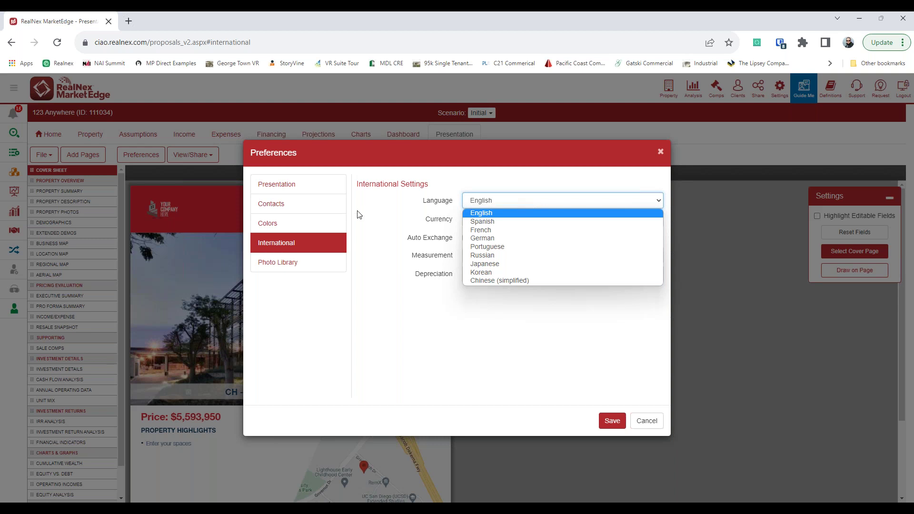
pyautogui.click(399, 217)
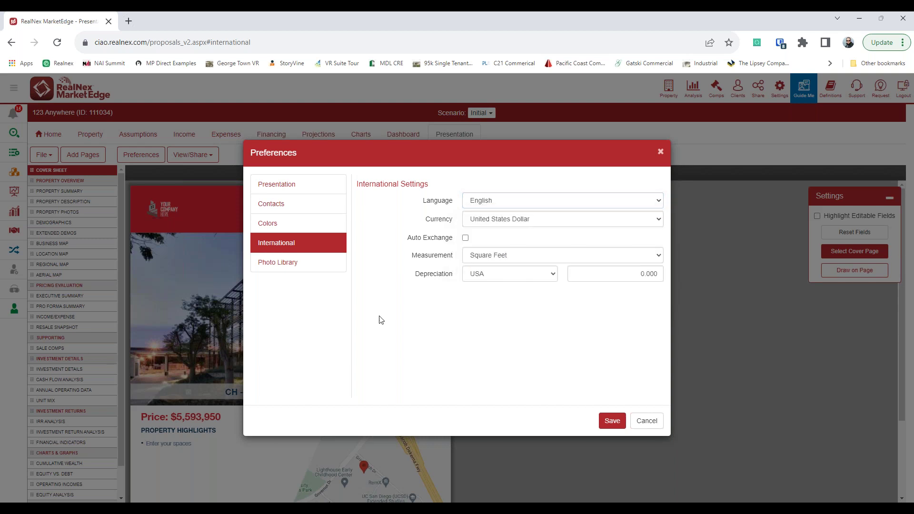
pyautogui.click(501, 262)
pyautogui.click(500, 266)
pyautogui.click(646, 421)
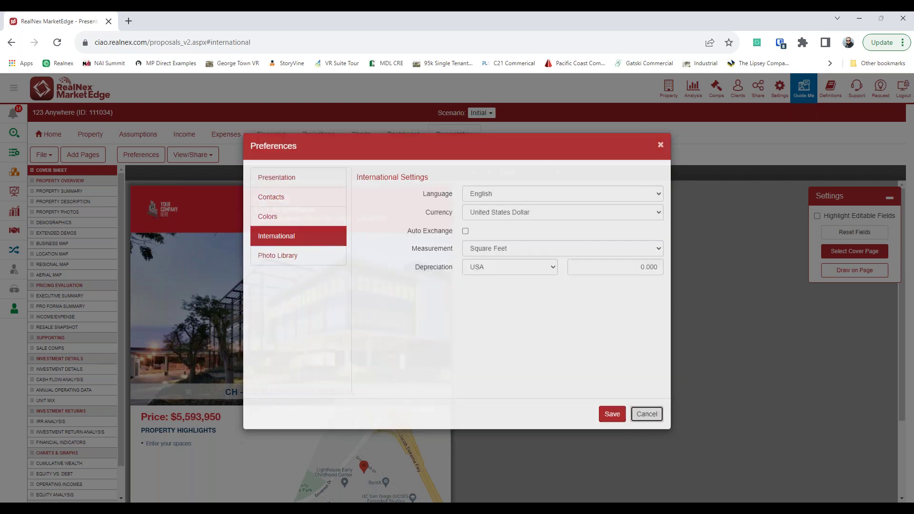
# Open the Property Overview section page of the presentation and examine the Edit Page notice in its Report Settings.
pyautogui.click(60, 180)
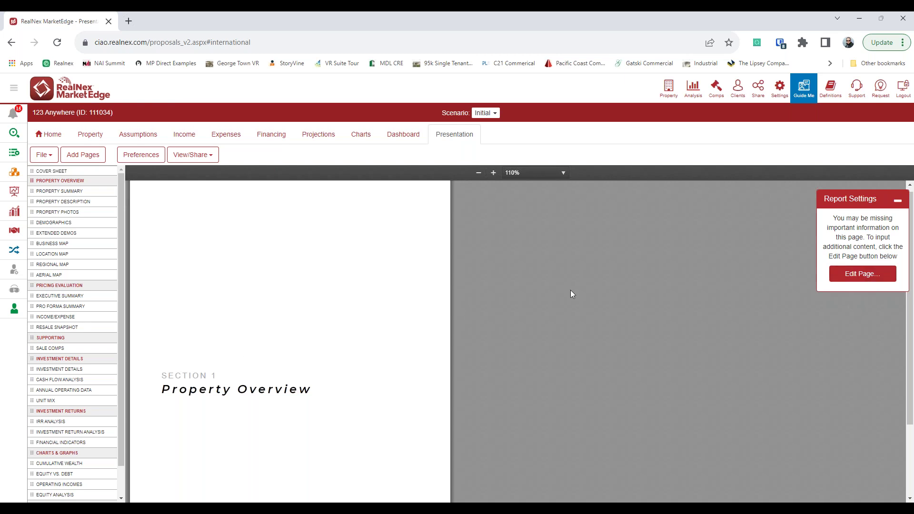
pyautogui.click(848, 275)
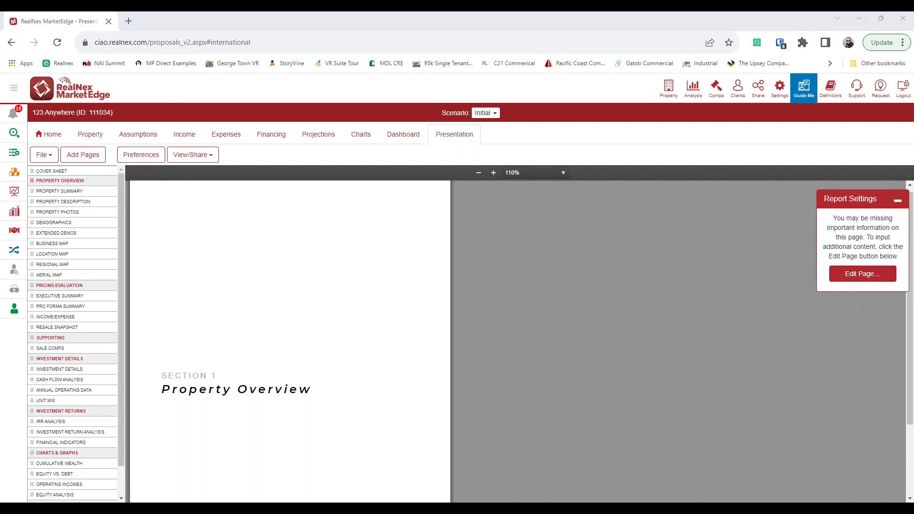
pyautogui.moveTo(876, 228)
pyautogui.mouseDown()
pyautogui.moveTo(823, 303)
pyautogui.moveTo(897, 142)
pyautogui.moveTo(855, 222)
pyautogui.mouseUp()
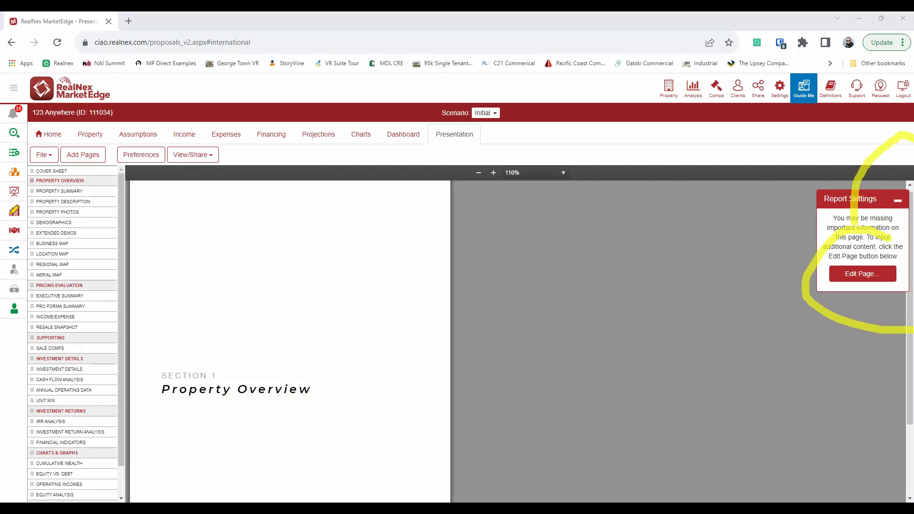
# Give the Property Overview section page a custom background photo of the glass-walled office corridor from the property photos.
pyautogui.press('Escape')
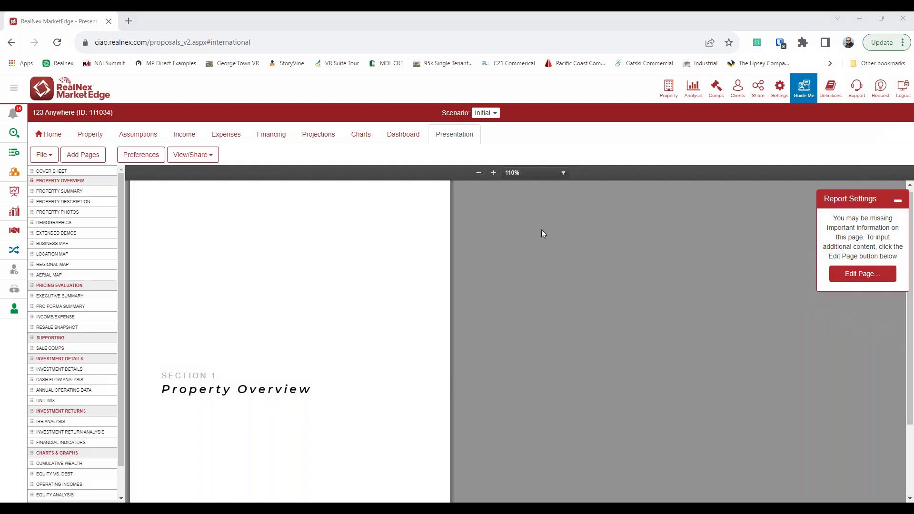
pyautogui.click(863, 274)
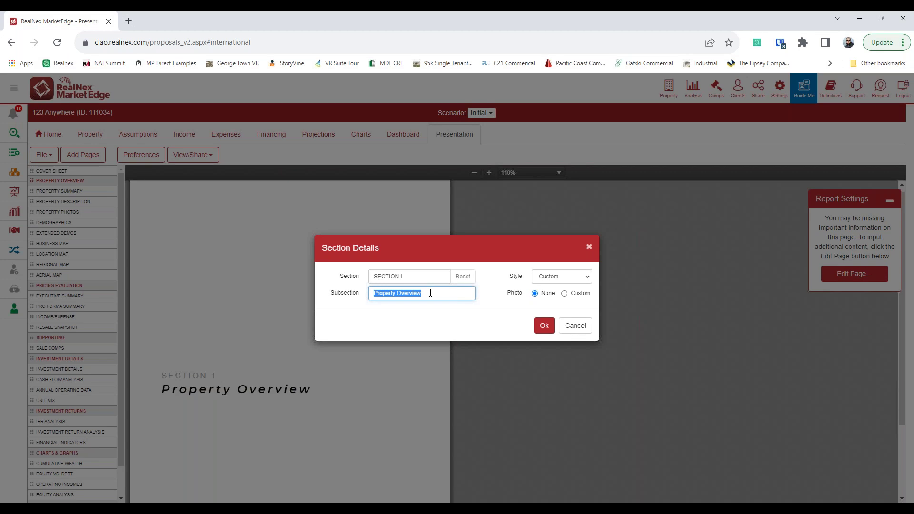
pyautogui.click(336, 277)
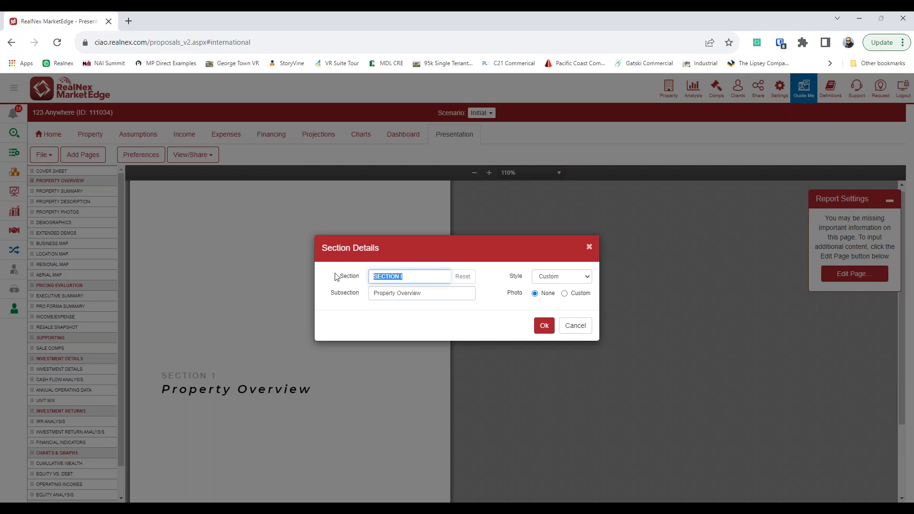
pyautogui.click(565, 294)
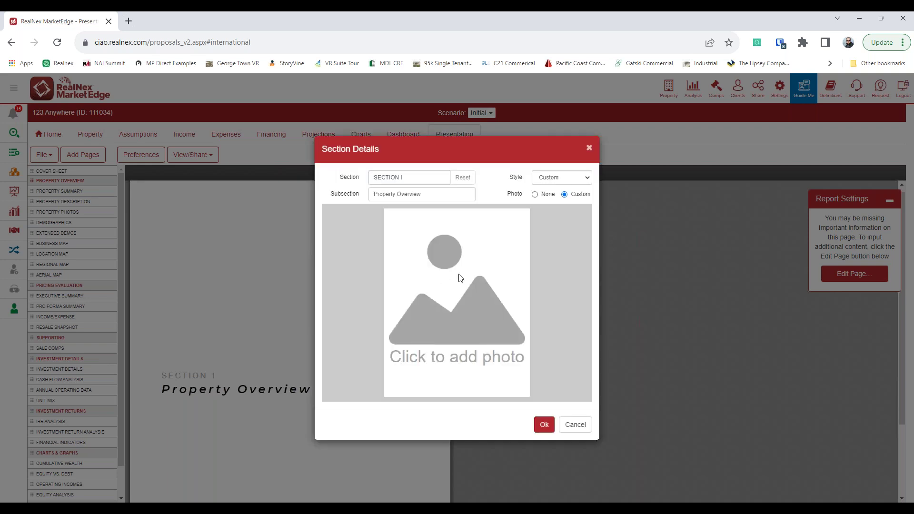
pyautogui.click(482, 253)
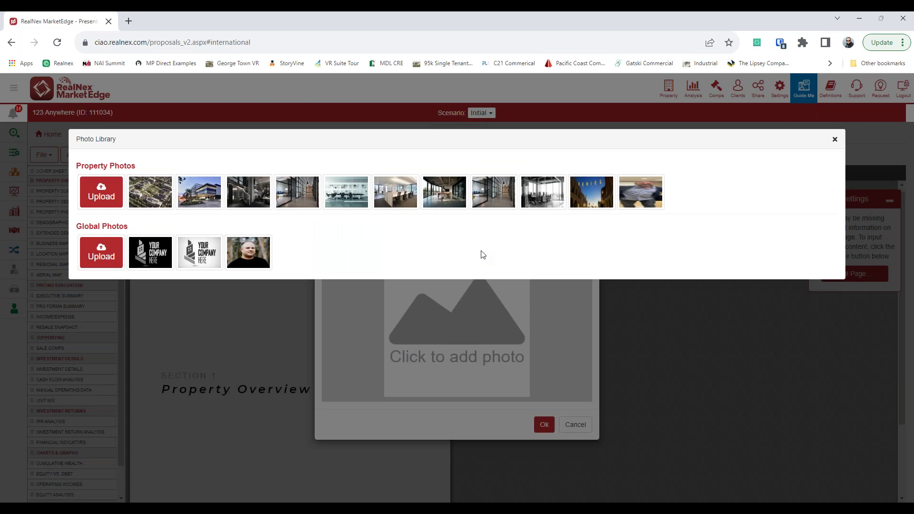
pyautogui.click(303, 196)
pyautogui.click(548, 424)
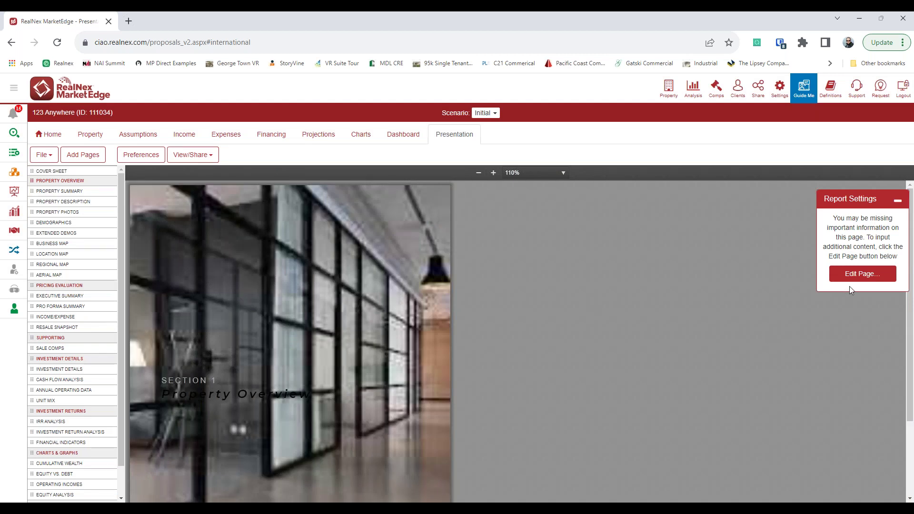
# Set the Property Overview section page's photo option back to None.
pyautogui.click(856, 274)
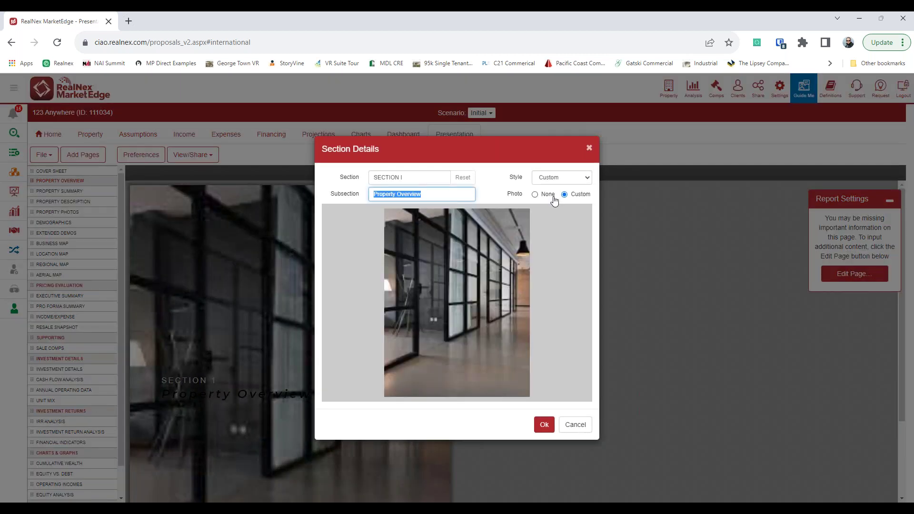
pyautogui.click(552, 196)
pyautogui.click(544, 325)
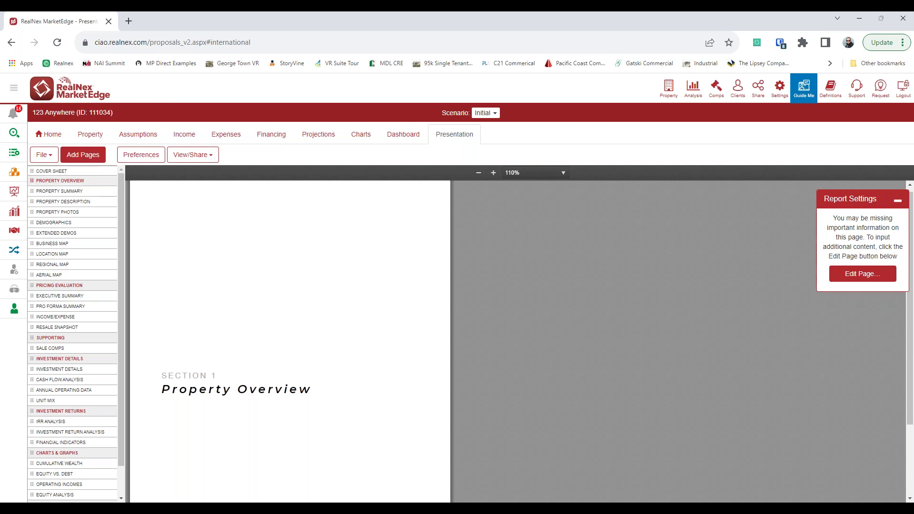
# Add the custom global page Additonal Photos to the presentation directly after Property Summary.
pyautogui.click(83, 155)
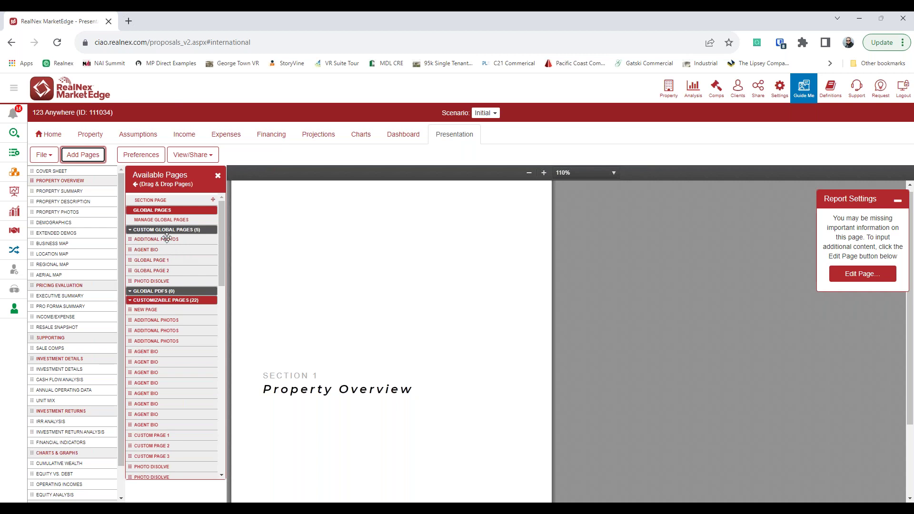
pyautogui.moveTo(167, 239); pyautogui.dragTo(66, 194)
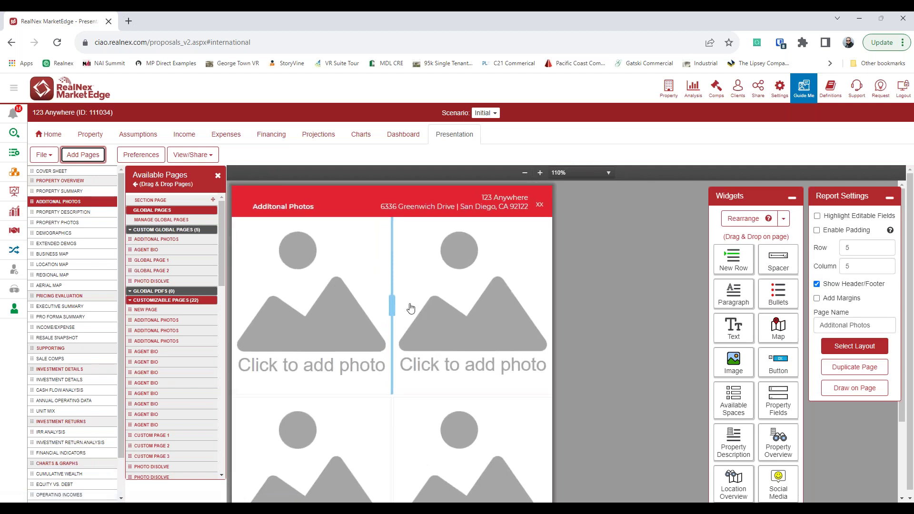
# Try out resizing the column widths and height of the first photo row and place a Text widget in that row.
pyautogui.moveTo(391, 306); pyautogui.dragTo(300, 295)
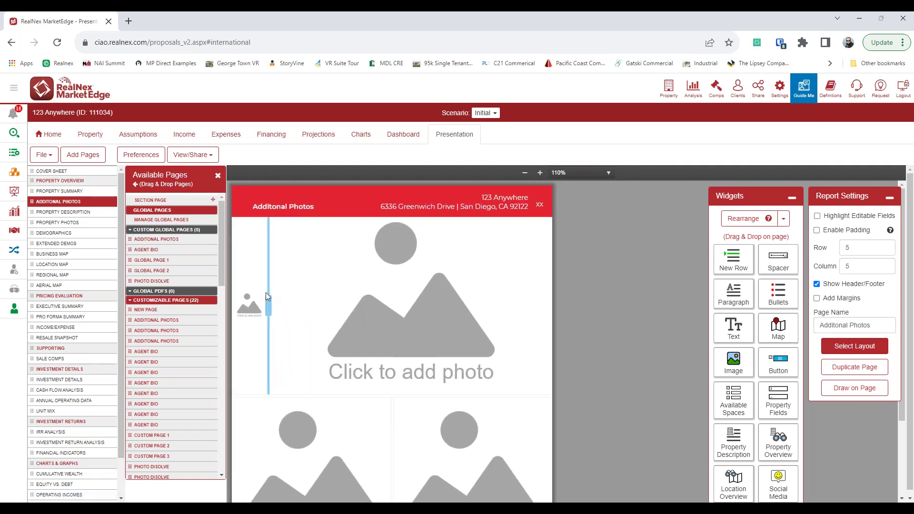
pyautogui.moveTo(266, 296); pyautogui.dragTo(391, 310)
pyautogui.click(387, 394)
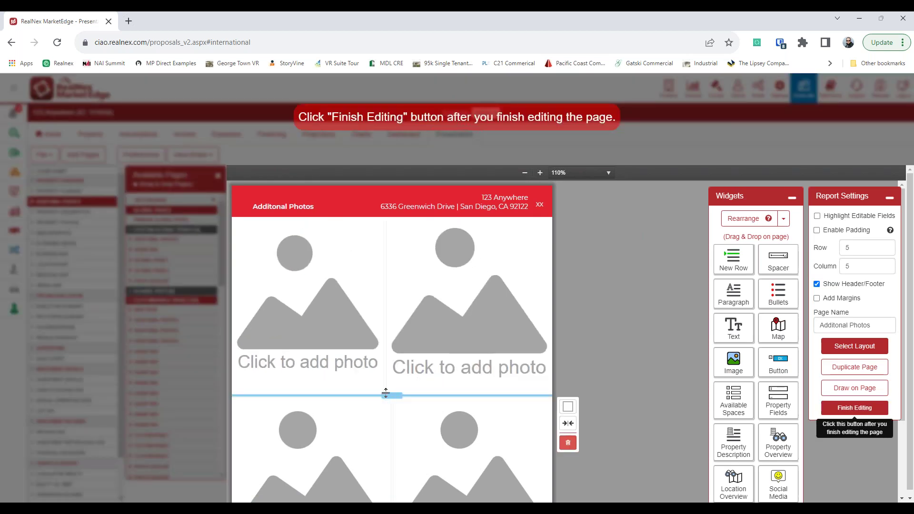
pyautogui.moveTo(387, 391)
pyautogui.mouseDown()
pyautogui.moveTo(388, 251)
pyautogui.moveTo(391, 408)
pyautogui.mouseUp()
pyautogui.moveTo(733, 327); pyautogui.dragTo(299, 272)
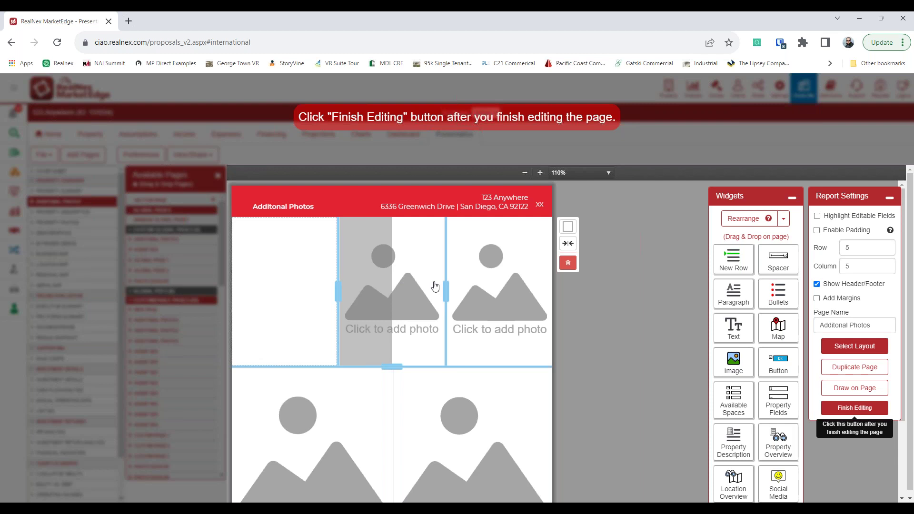
# Delete the first row of the Additonal Photos page with all its widgets and finish editing the page.
pyautogui.click(568, 263)
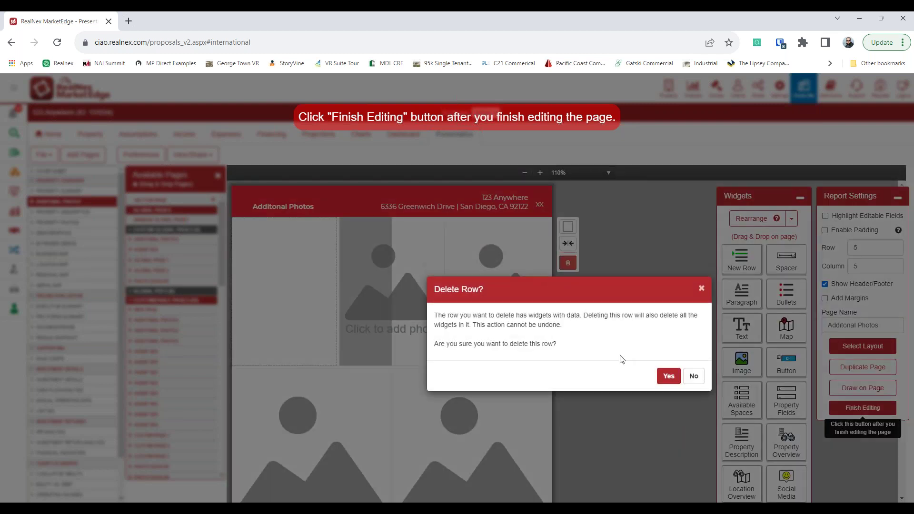
pyautogui.click(668, 375)
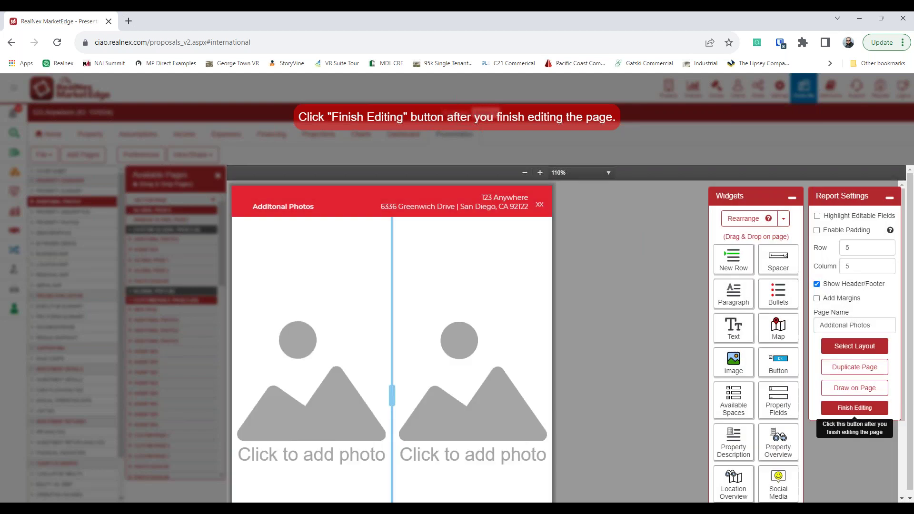
pyautogui.click(854, 408)
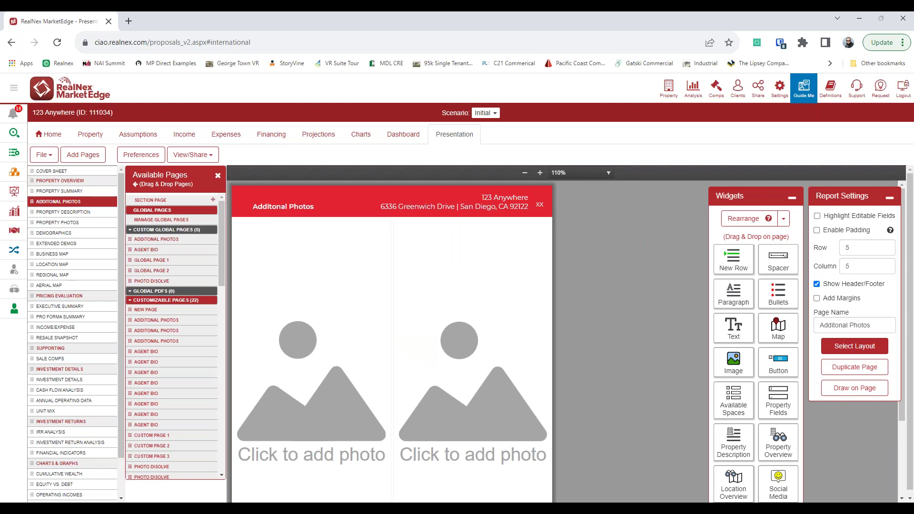
# View the Property Description page, open the Property Photos page, check its layout choices and set its Units to Pixel.
pyautogui.click(52, 213)
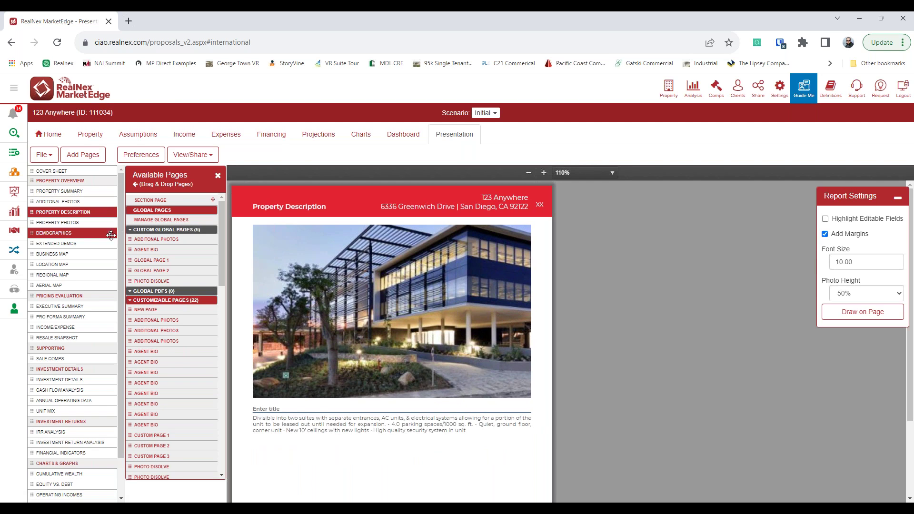
pyautogui.click(90, 223)
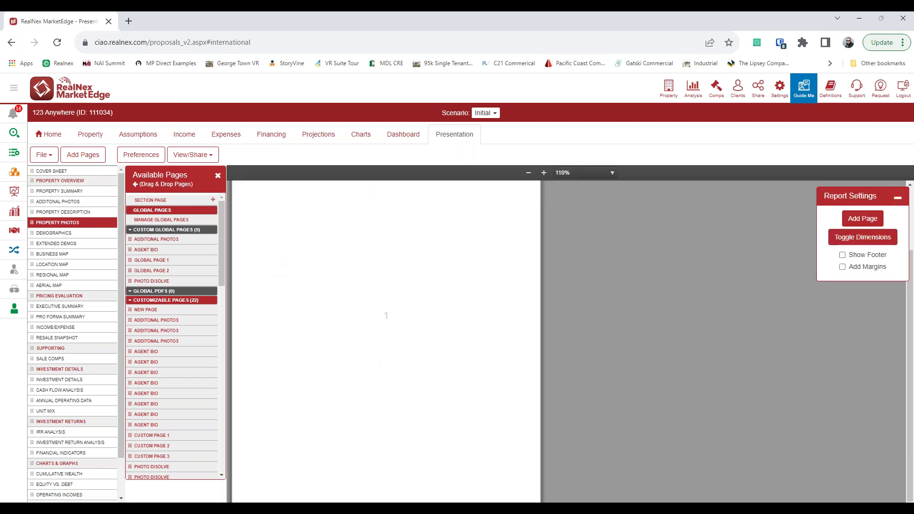
pyautogui.moveTo(307, 222)
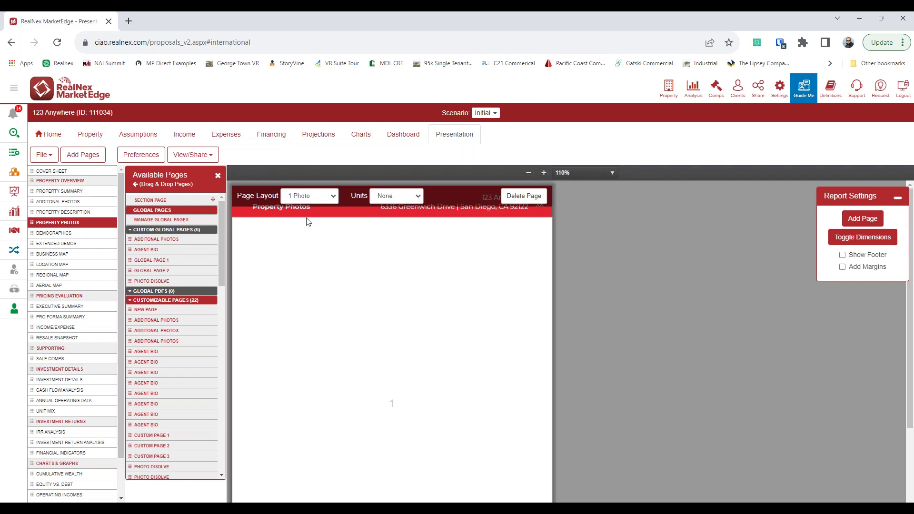
pyautogui.click(308, 200)
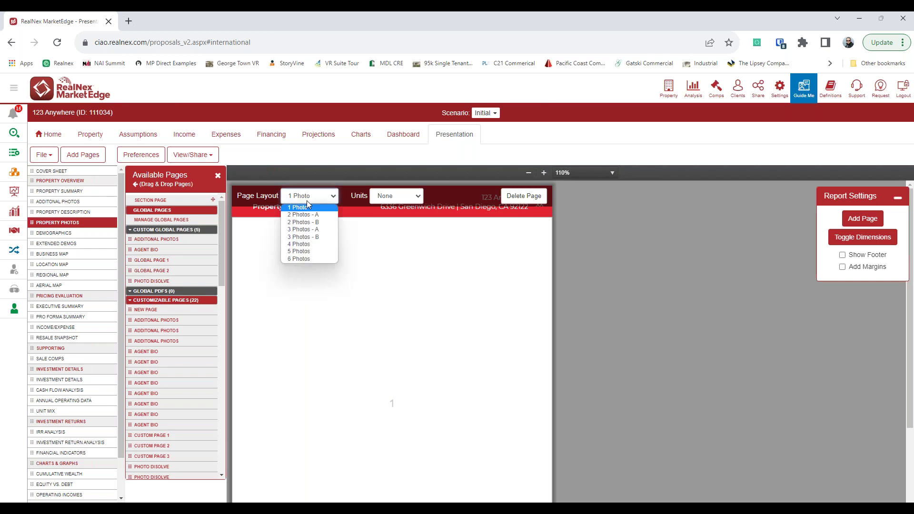
pyautogui.click(402, 195)
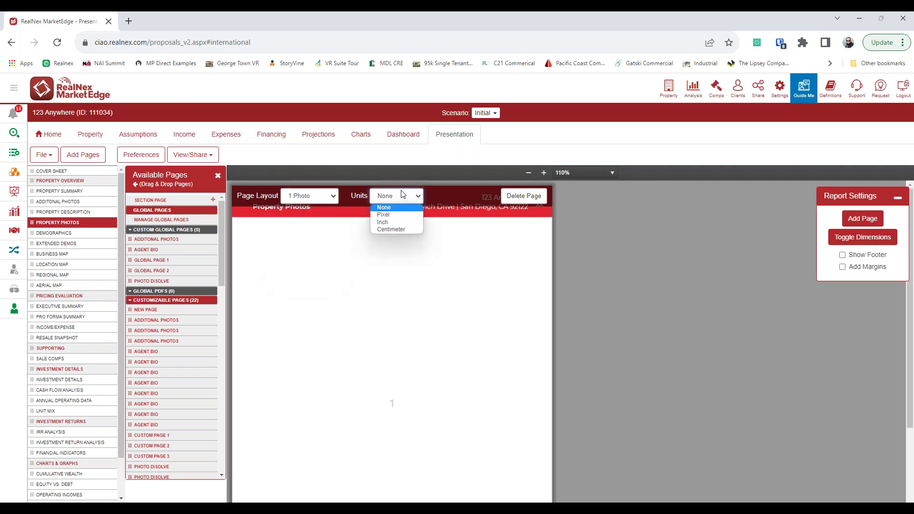
pyautogui.click(398, 215)
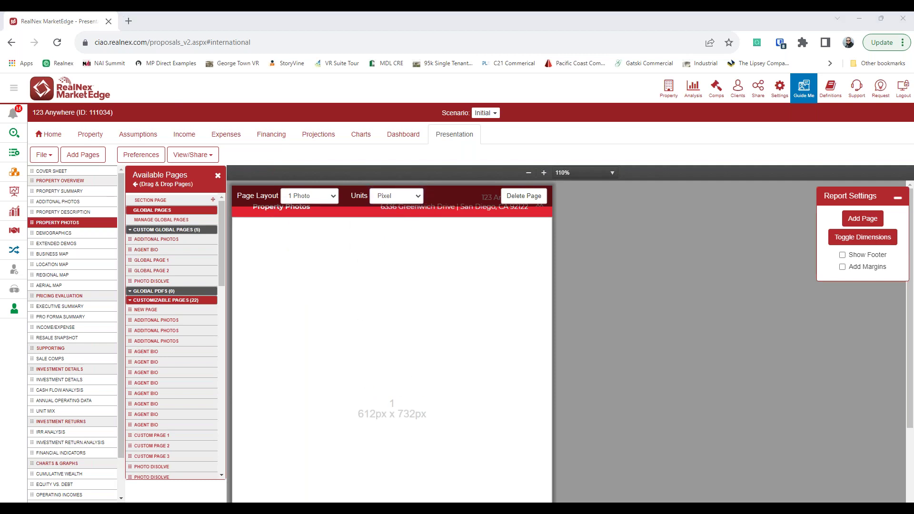
pyautogui.moveTo(315, 438)
pyautogui.mouseDown()
pyautogui.moveTo(484, 436)
pyautogui.moveTo(246, 384)
pyautogui.moveTo(288, 449)
pyautogui.moveTo(315, 438)
pyautogui.mouseUp()
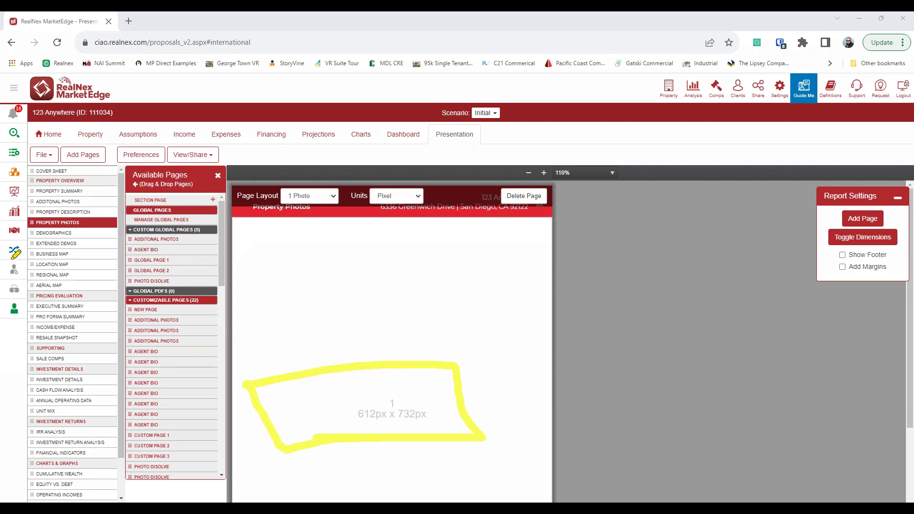
pyautogui.press('Escape')
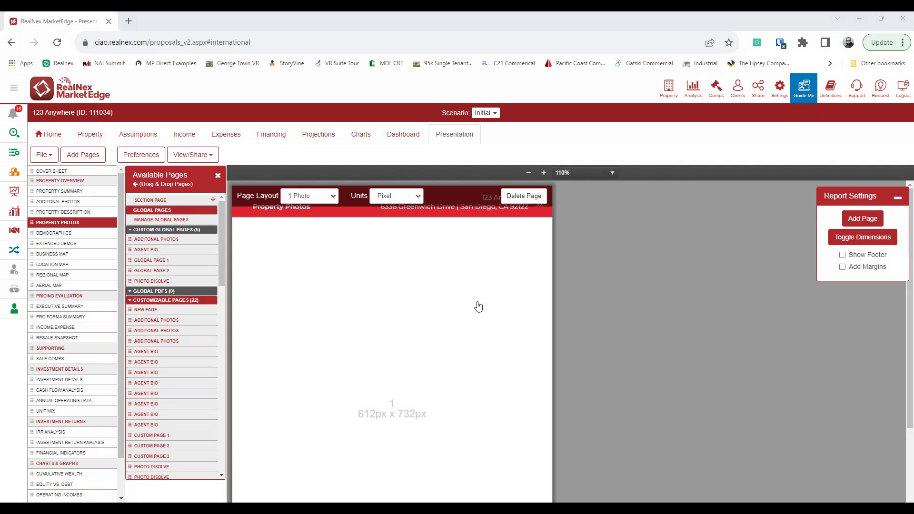
# Reset the Property Photos units to None, switch the page layout to 3 Photos - B and set the units to Pixel again.
pyautogui.click(417, 197)
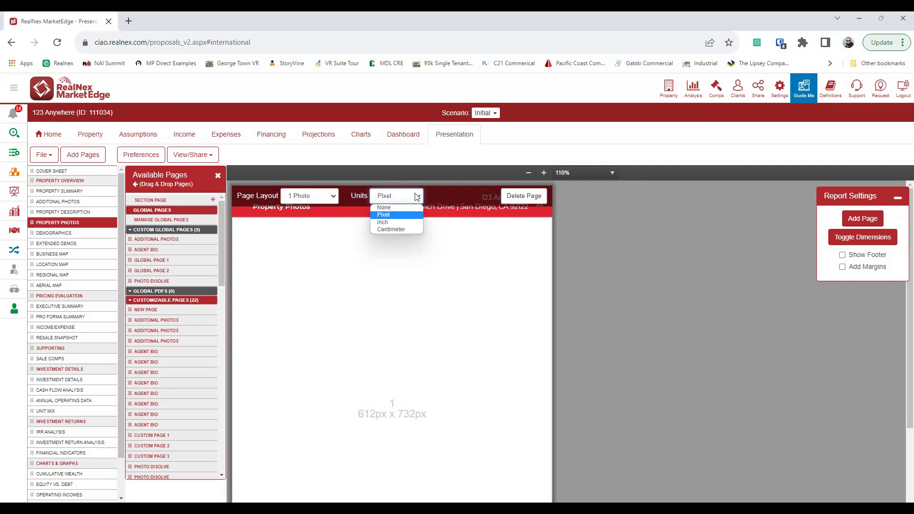
pyautogui.click(384, 208)
pyautogui.click(328, 199)
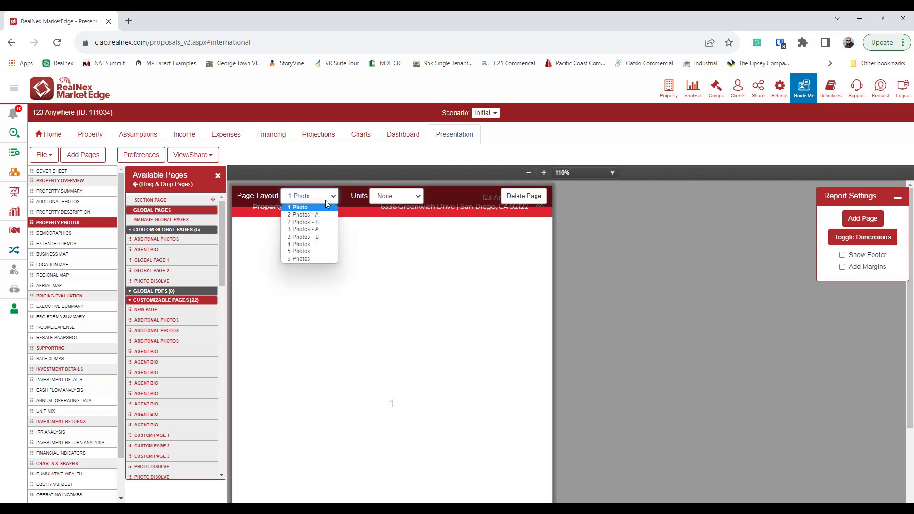
pyautogui.click(322, 238)
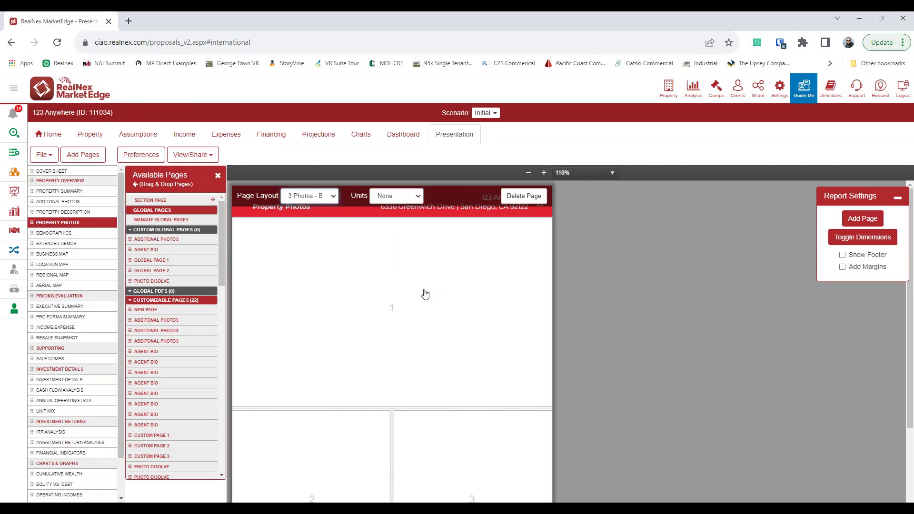
pyautogui.click(405, 204)
pyautogui.click(403, 217)
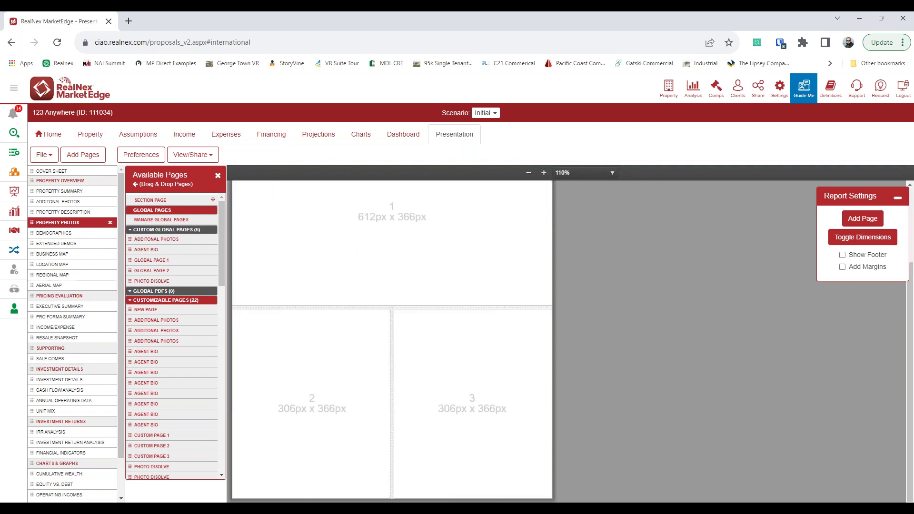
# Remove the Race Data, Age Data and footer from the Demographics page and apply the settings.
pyautogui.click(91, 232)
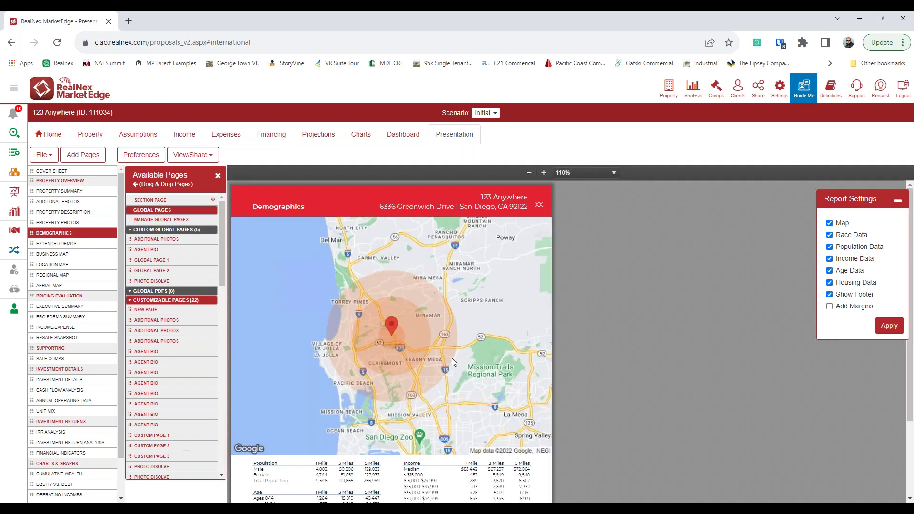
pyautogui.scroll(-2, 452, 361)
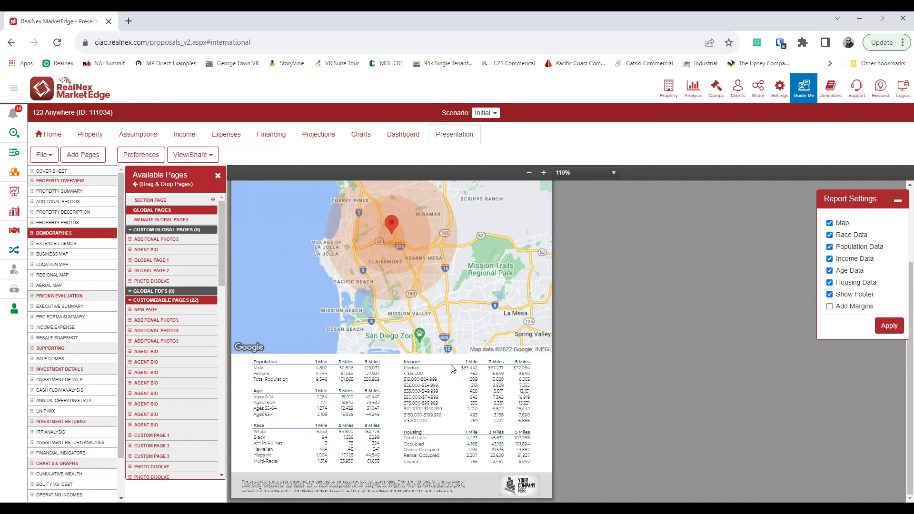
pyautogui.click(830, 270)
pyautogui.click(830, 235)
pyautogui.click(830, 294)
pyautogui.click(887, 331)
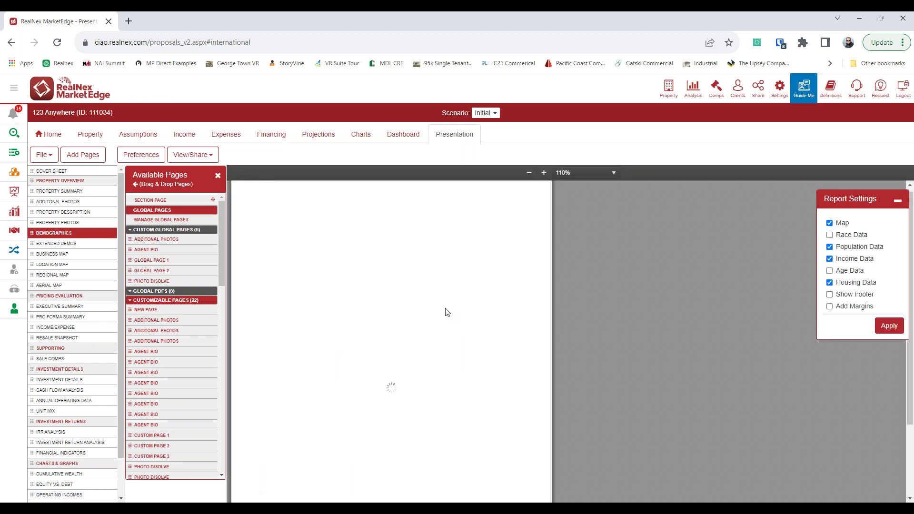
# Open the Business Map page, clear the Restaurants business type and search for businesses within 1 mile.
pyautogui.click(95, 254)
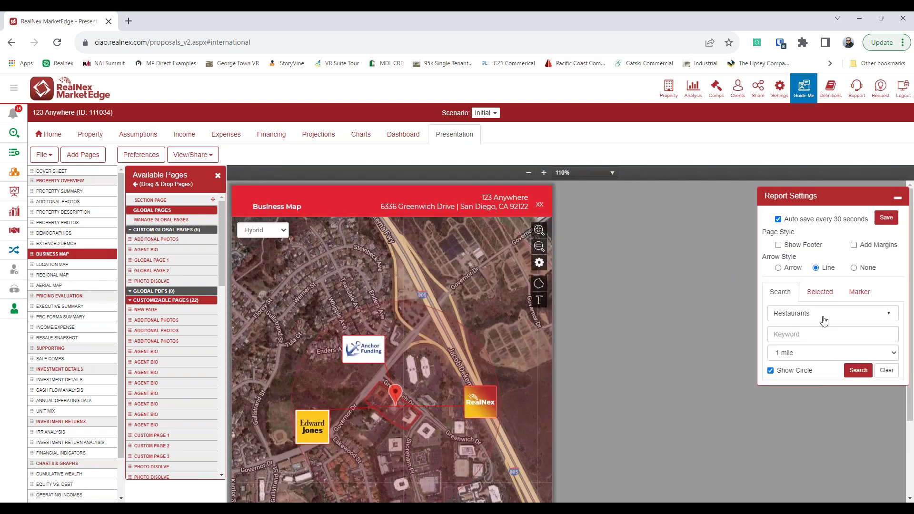
pyautogui.click(824, 316)
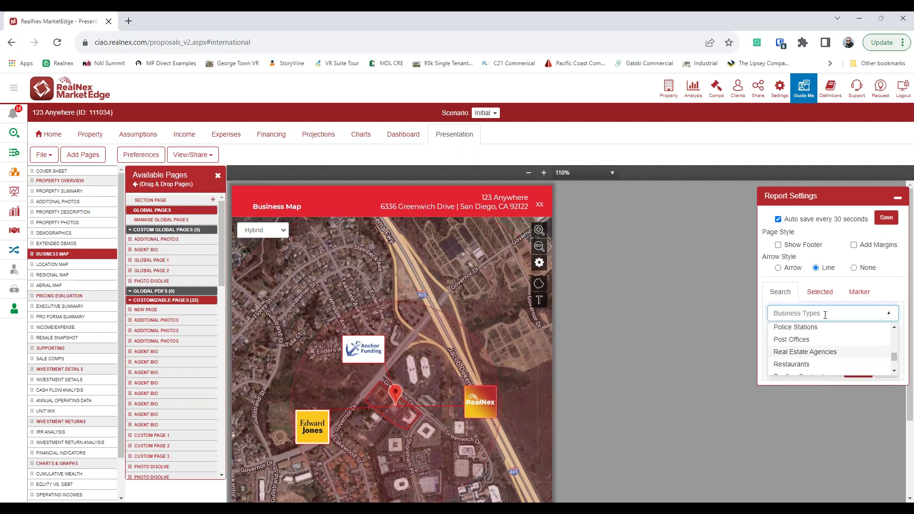
pyautogui.click(886, 279)
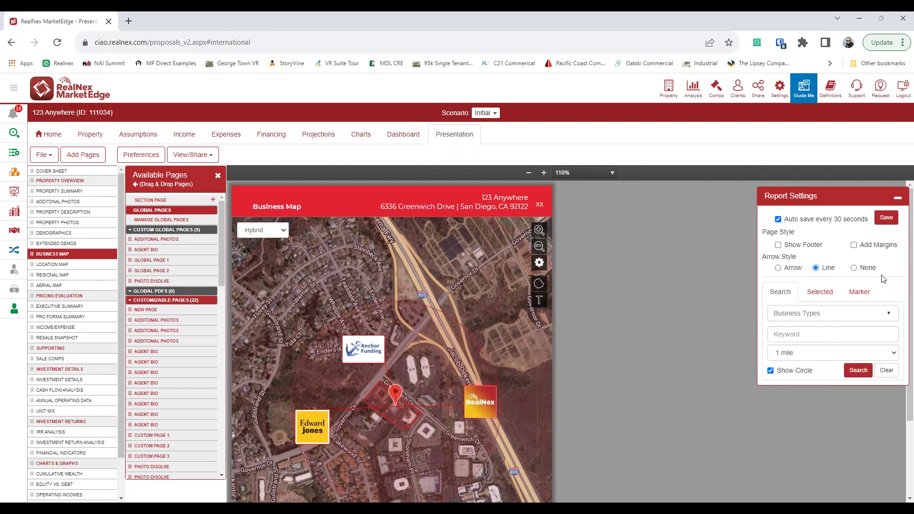
pyautogui.click(853, 372)
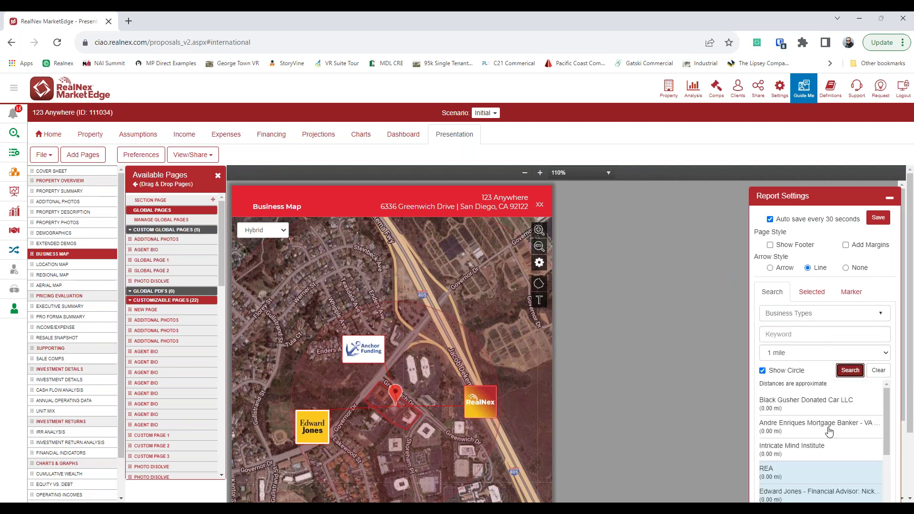
# Look through the business search results and temporarily highlight the subject property area and the map's drawing tools.
pyautogui.scroll(-5, 815, 440)
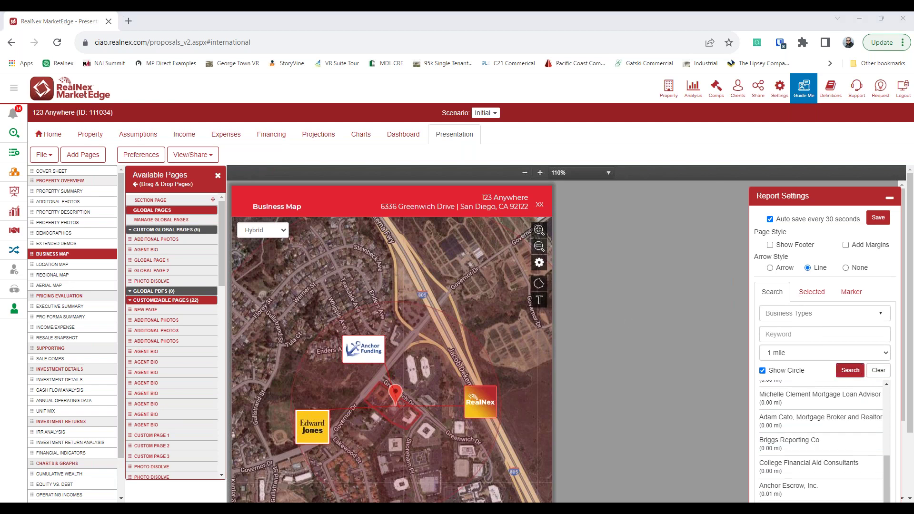
pyautogui.moveTo(332, 375)
pyautogui.mouseDown()
pyautogui.moveTo(440, 376)
pyautogui.moveTo(420, 446)
pyautogui.moveTo(368, 446)
pyautogui.moveTo(328, 370)
pyautogui.mouseUp()
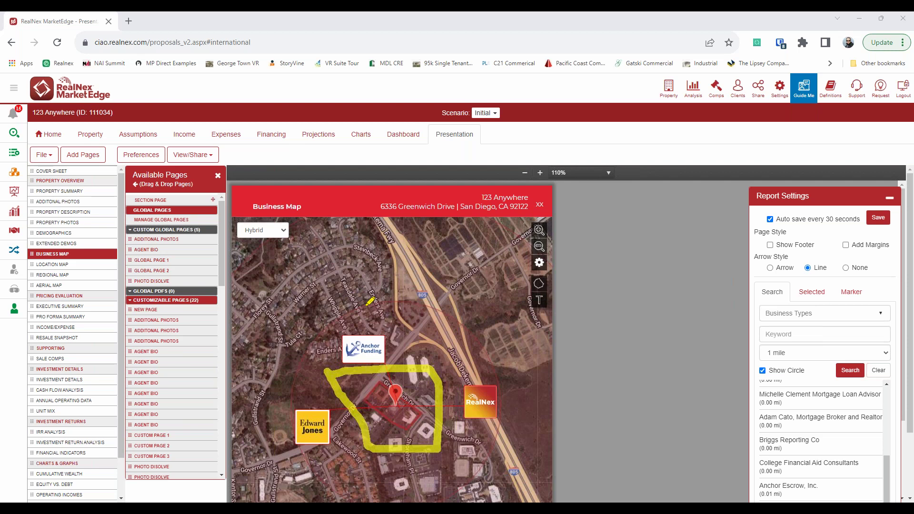
pyautogui.moveTo(446, 300)
pyautogui.mouseDown()
pyautogui.moveTo(551, 299)
pyautogui.moveTo(549, 273)
pyautogui.moveTo(529, 339)
pyautogui.moveTo(549, 289)
pyautogui.mouseUp()
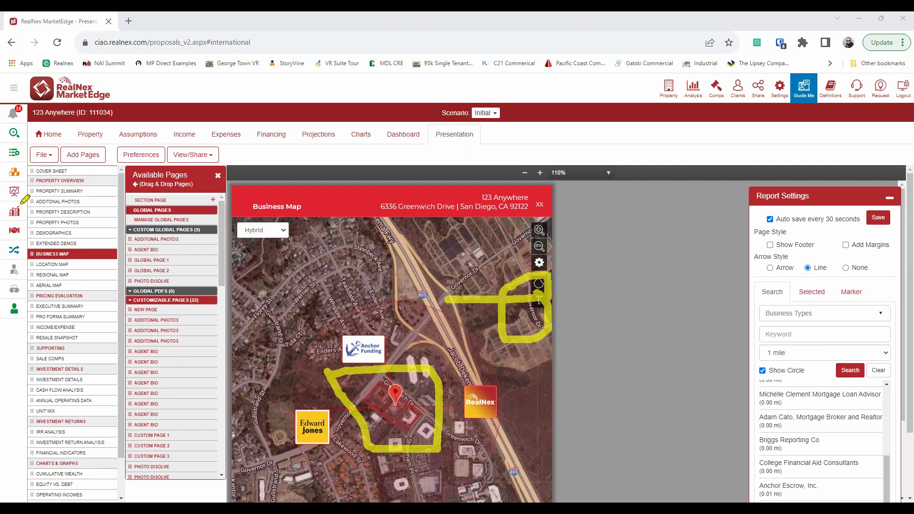
pyautogui.press('Escape')
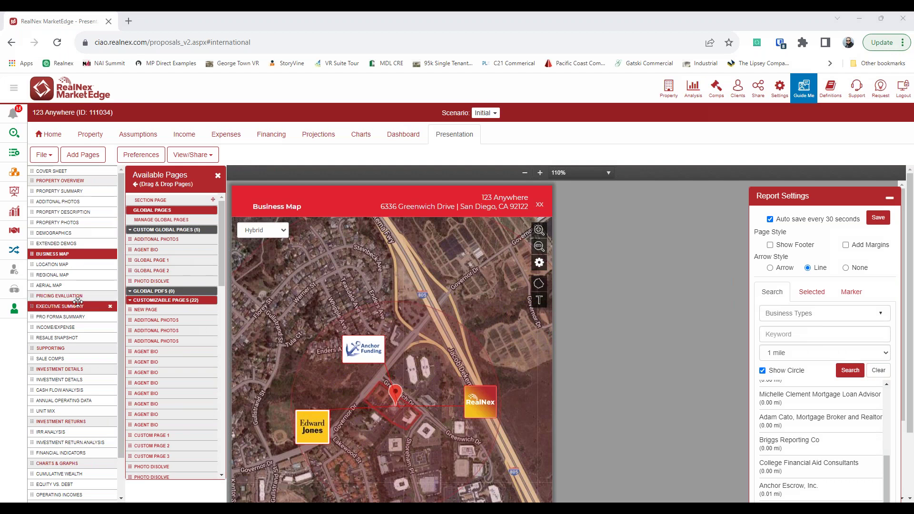
# Open the Executive Summary page, switch to the Pro Forma Summary page and enlarge it to 170%.
pyautogui.click(61, 306)
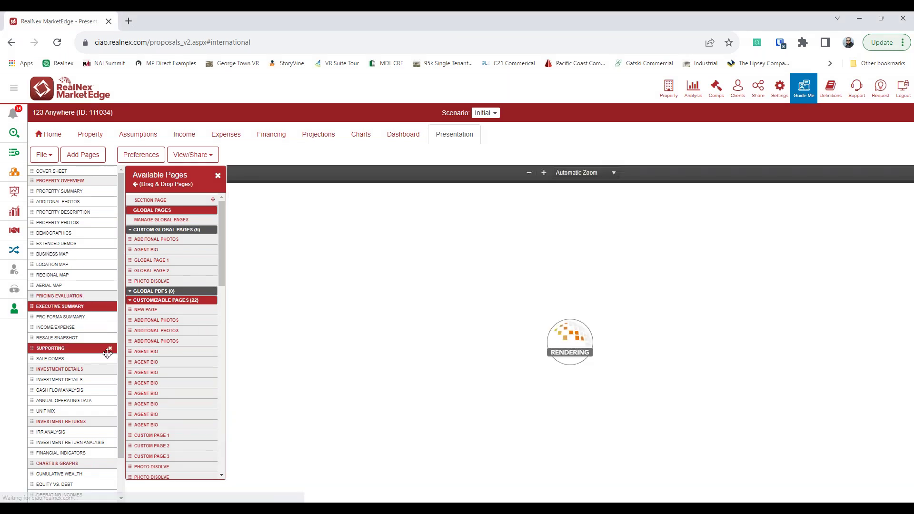
pyautogui.click(72, 316)
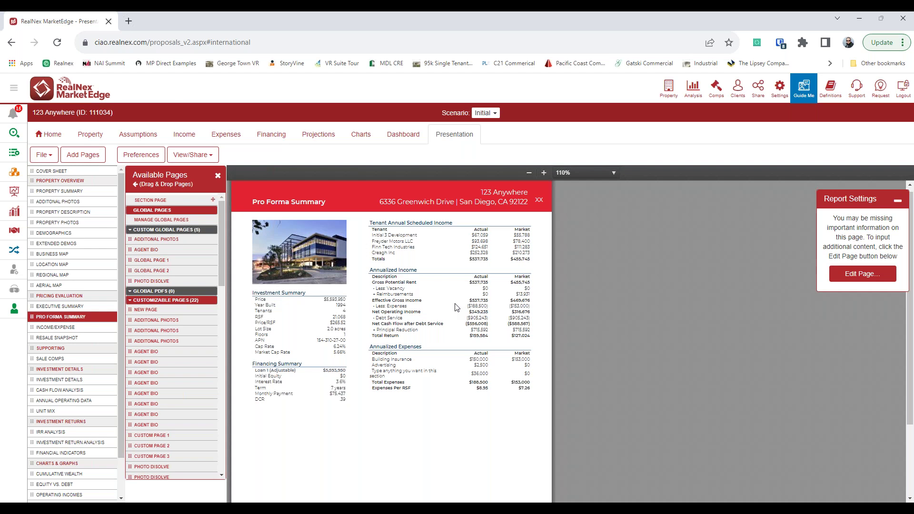
pyautogui.click(543, 172)
pyautogui.click(543, 173)
pyautogui.click(543, 172)
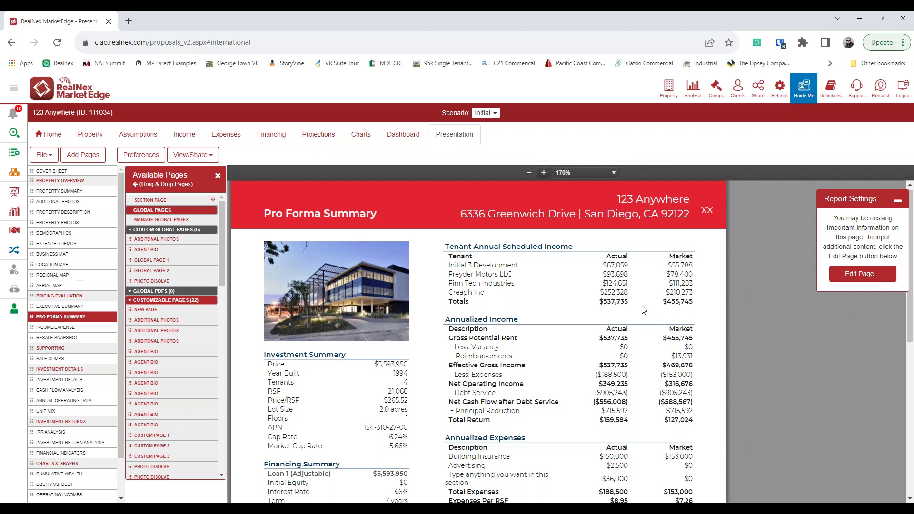
# Check the Pro Forma Summary's market rents and its layout and report title options, and leave without saving.
pyautogui.click(838, 274)
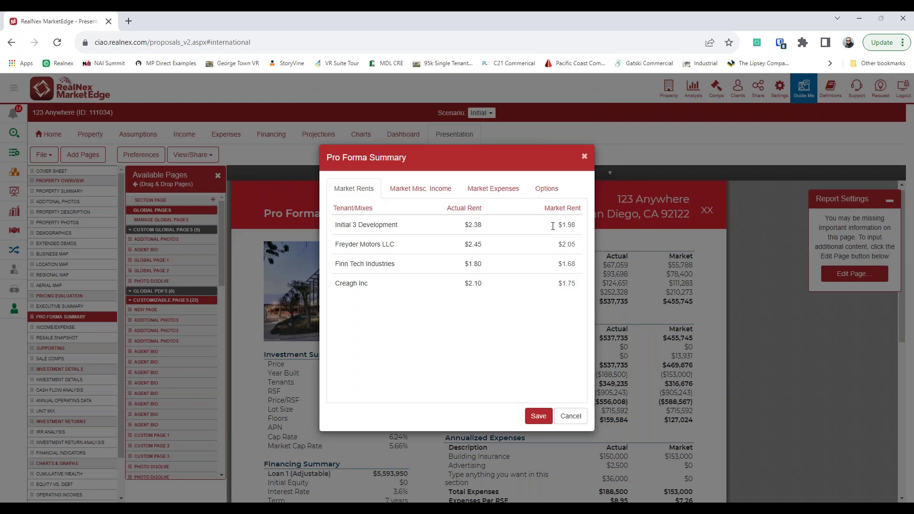
pyautogui.click(547, 188)
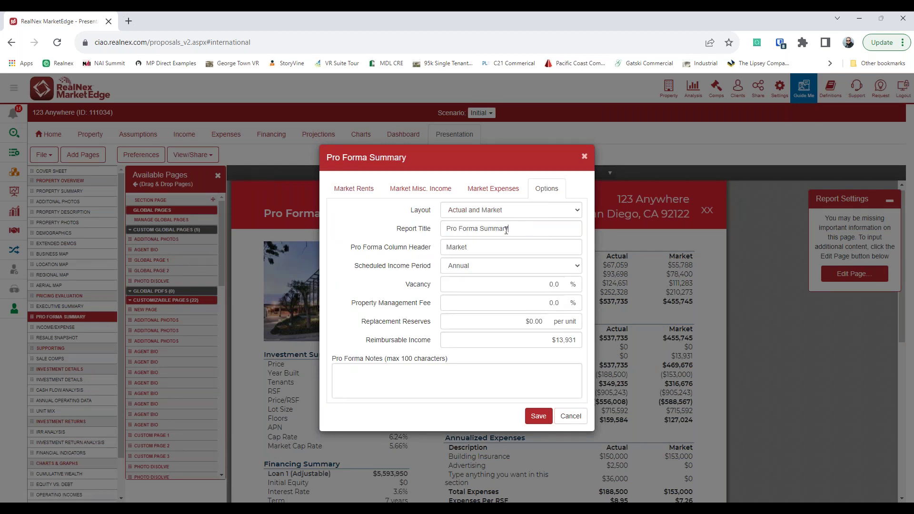
pyautogui.moveTo(528, 229); pyautogui.dragTo(265, 233)
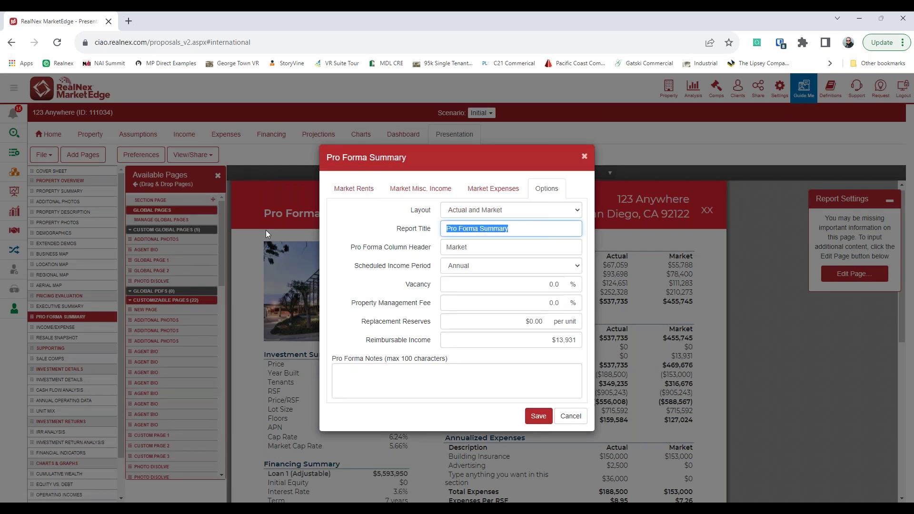
pyautogui.click(579, 421)
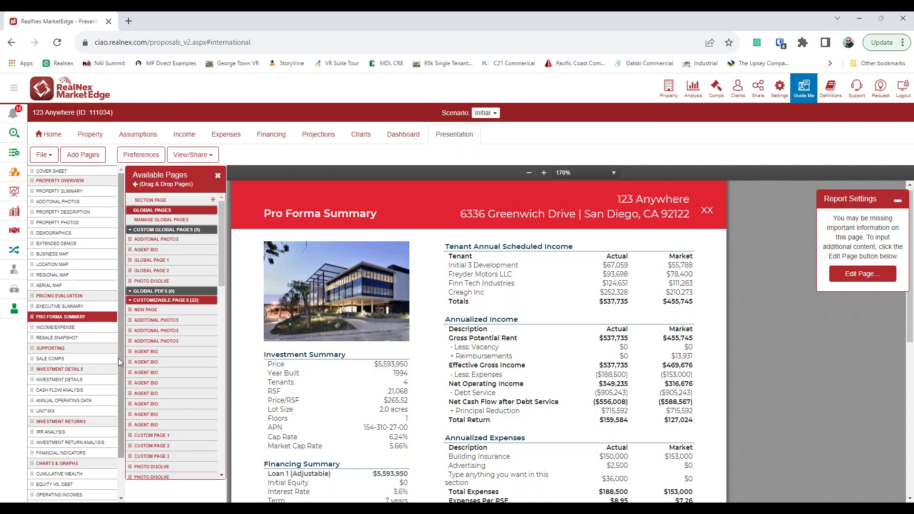
# View the Resale Snapshot page and examine the Sale Comps page's charts, comparable property details and location map.
pyautogui.click(100, 338)
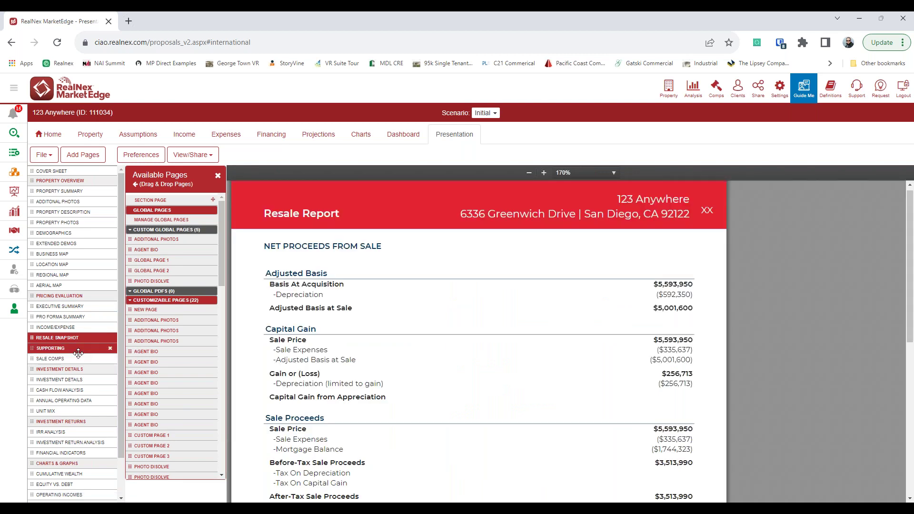
pyautogui.click(79, 359)
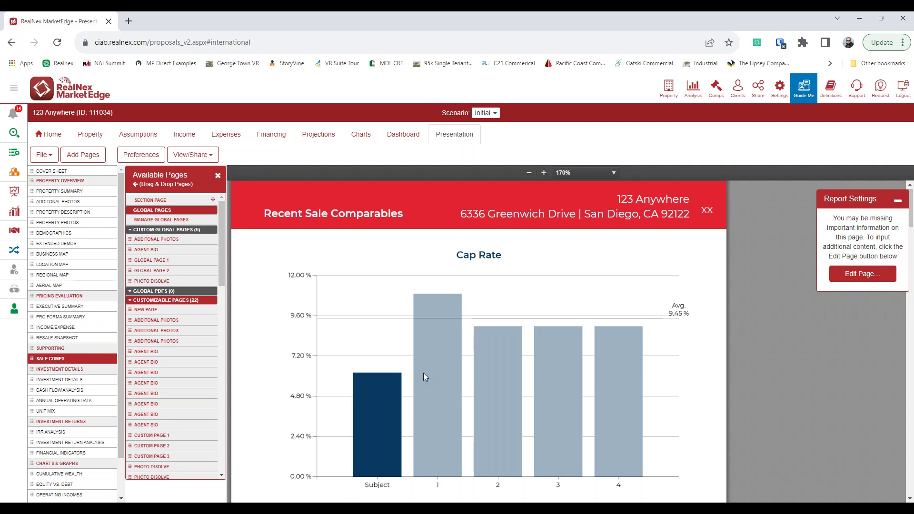
pyautogui.scroll(-5, 413, 327)
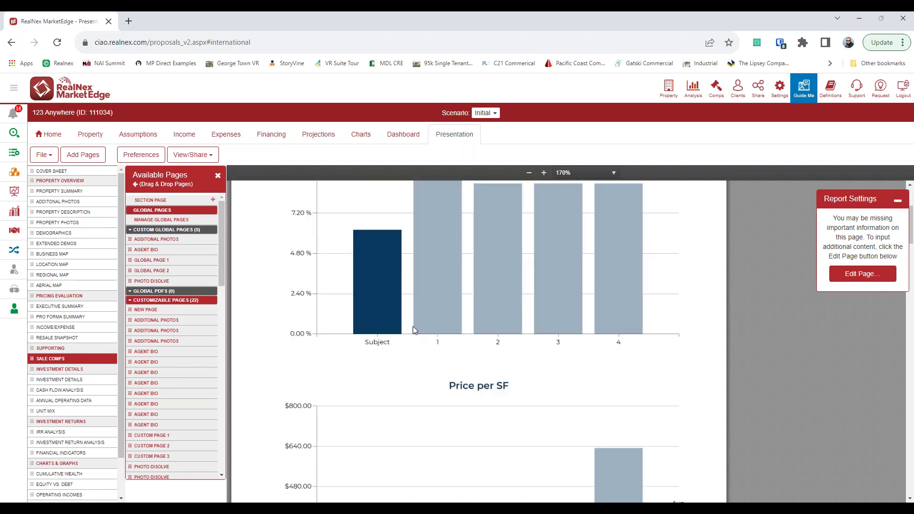
pyautogui.scroll(-2, 411, 296)
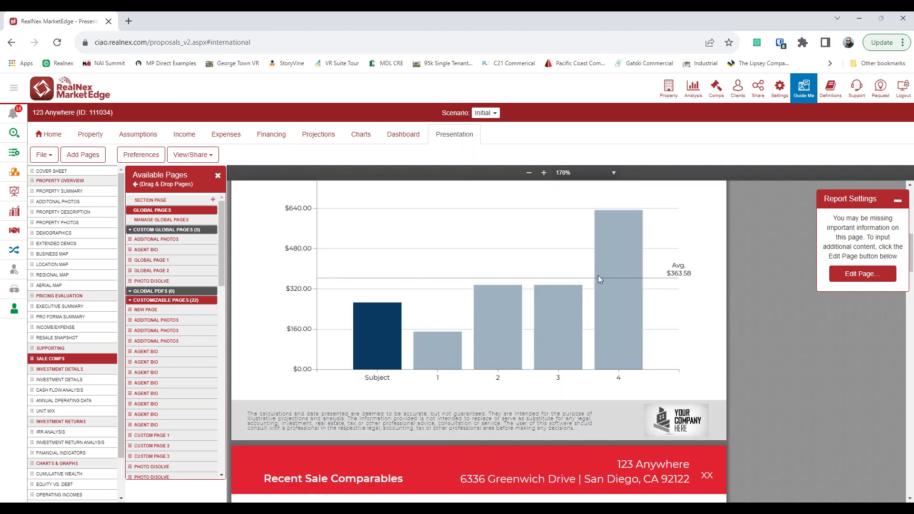
pyautogui.scroll(4, 455, 305)
pyautogui.scroll(-10, 455, 307)
pyautogui.scroll(-2, 451, 308)
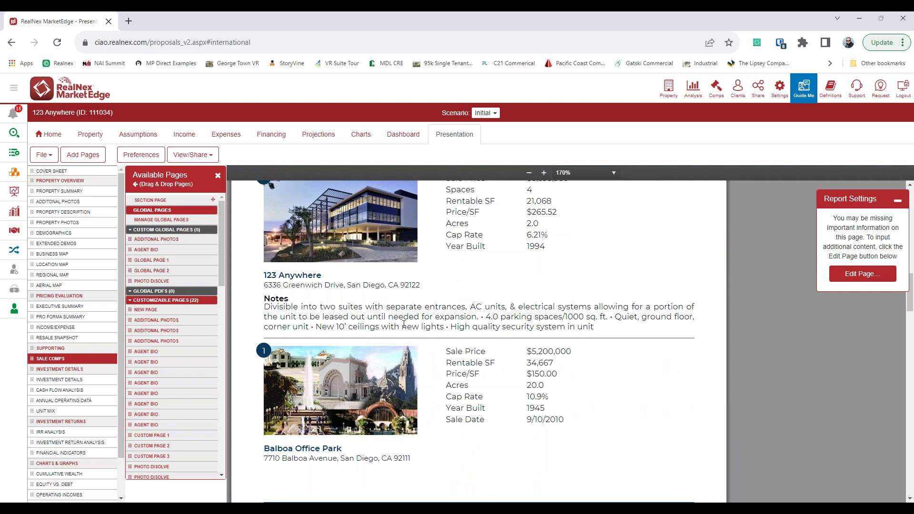
pyautogui.scroll(-15, 405, 325)
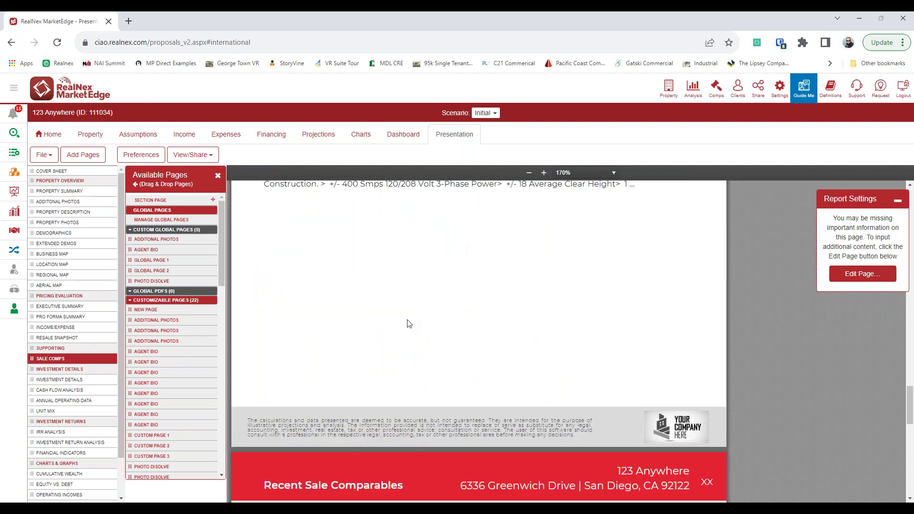
pyautogui.scroll(-6, 407, 324)
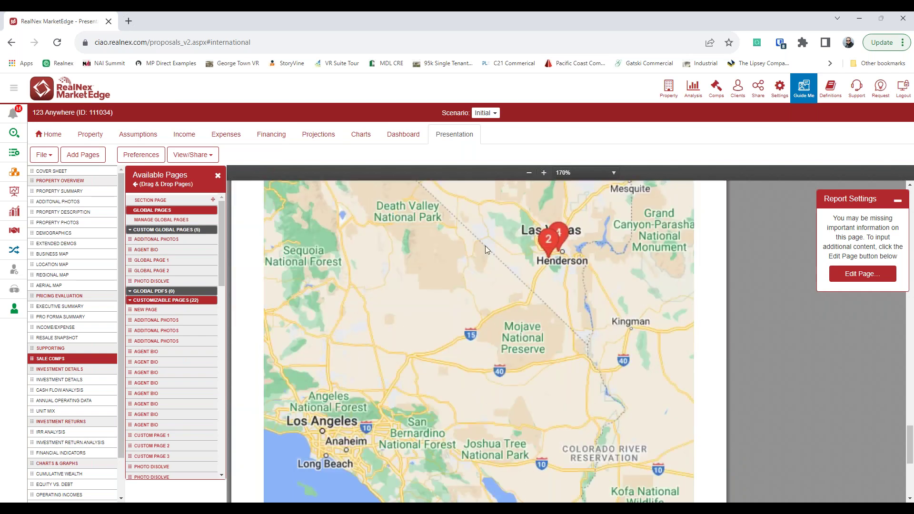
pyautogui.scroll(1, 518, 267)
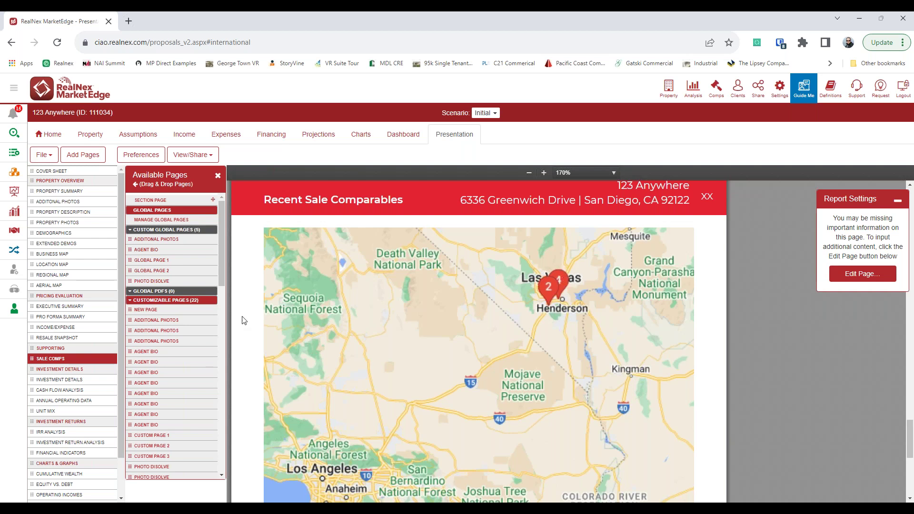
# View the Cash Flow Analysis page, the Unit Mix page with its pie charts, and the IRR Analysis page.
pyautogui.click(103, 390)
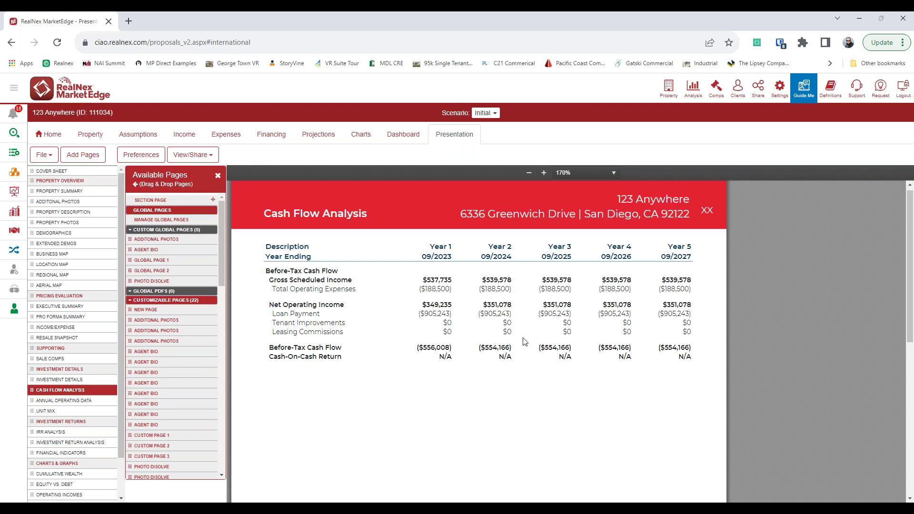
pyautogui.click(77, 411)
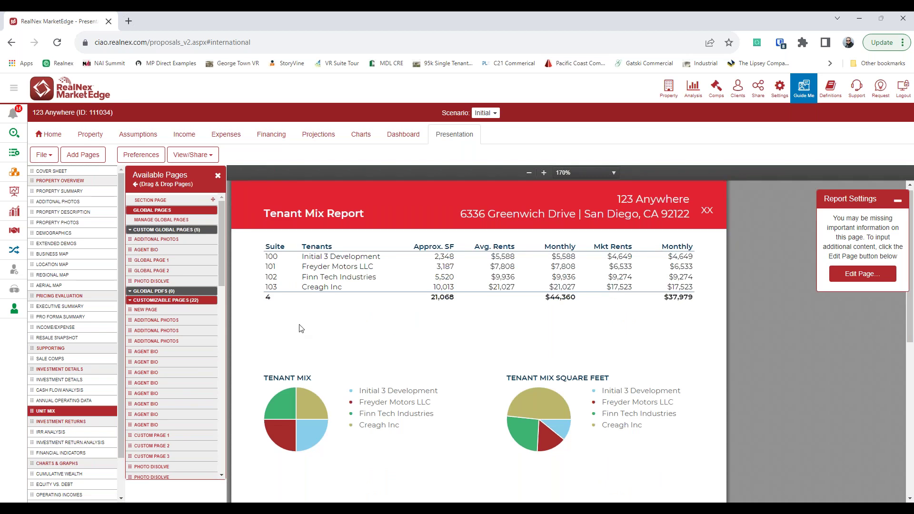
pyautogui.scroll(-2, 400, 300)
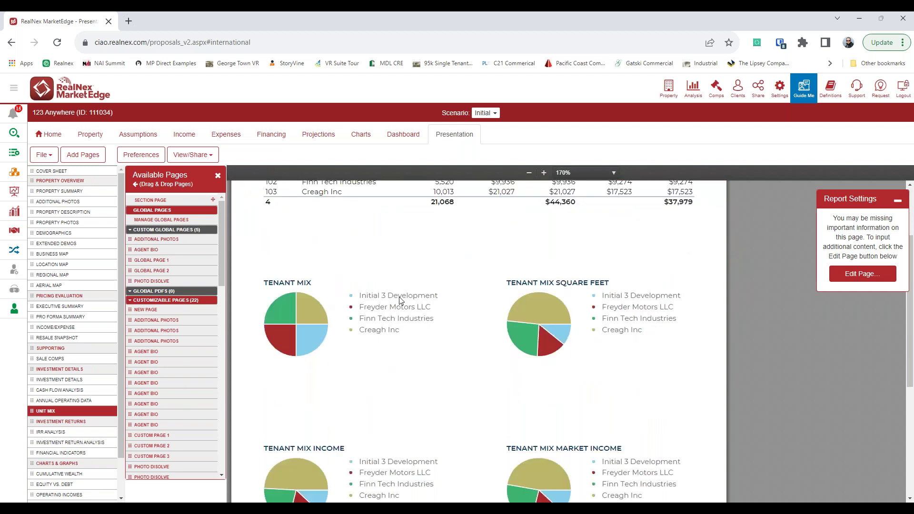
pyautogui.scroll(2, 400, 300)
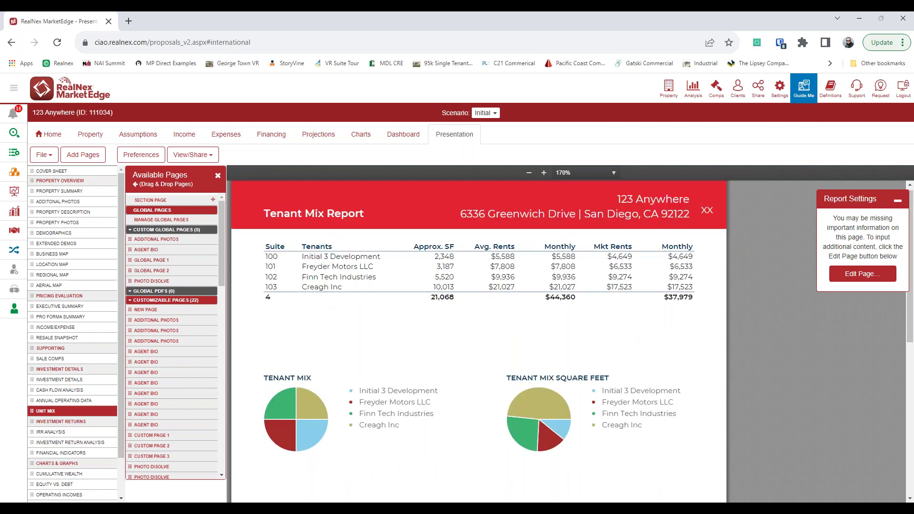
pyautogui.scroll(-1, 98, 398)
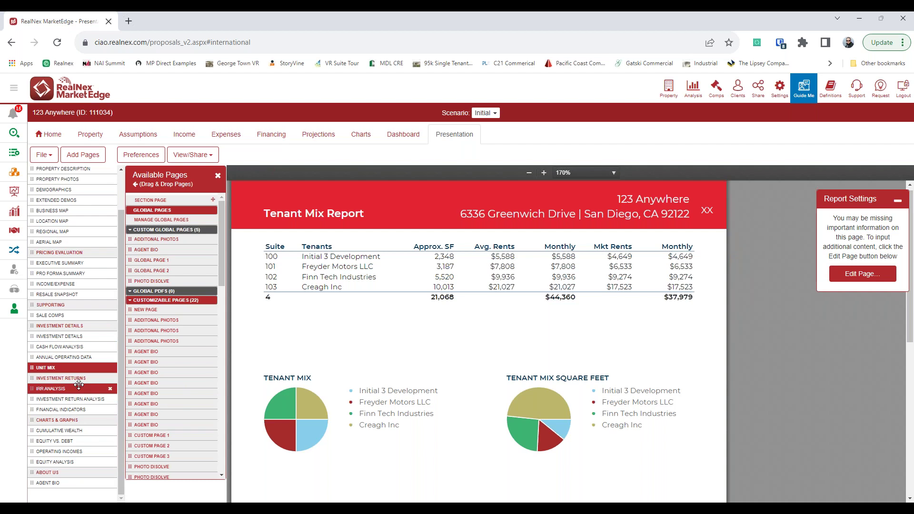
pyautogui.click(78, 386)
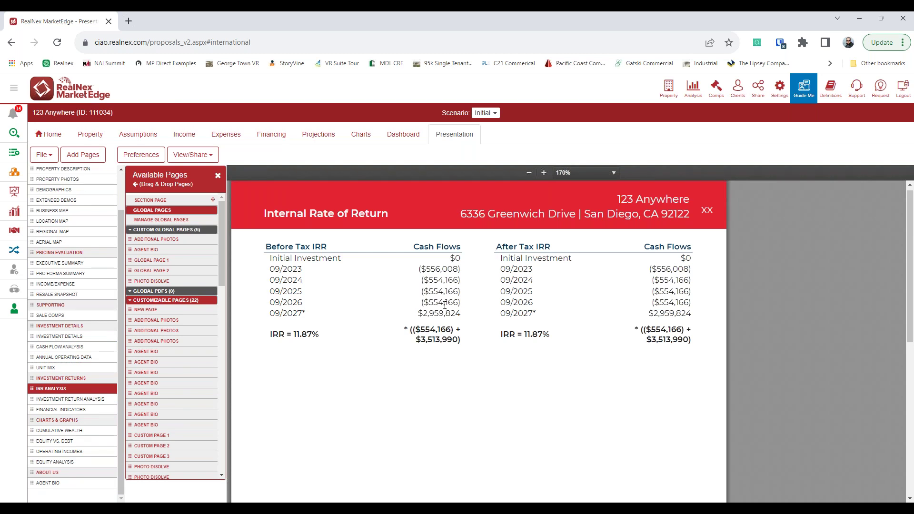
# View the Equity vs. Debt page at 130% zoom and the Equity Analysis page's chart and yearly table.
pyautogui.click(86, 441)
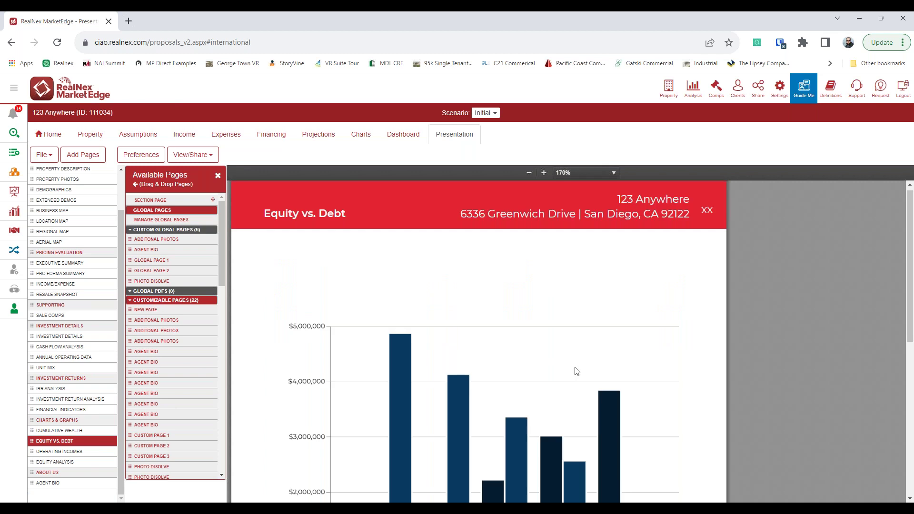
pyautogui.scroll(-5, 561, 350)
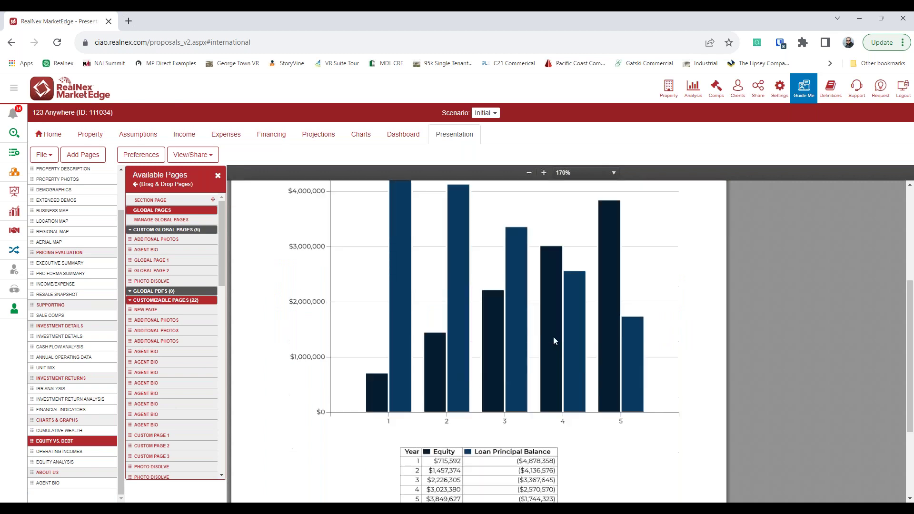
pyautogui.click(529, 173)
pyautogui.click(529, 173)
pyautogui.click(529, 174)
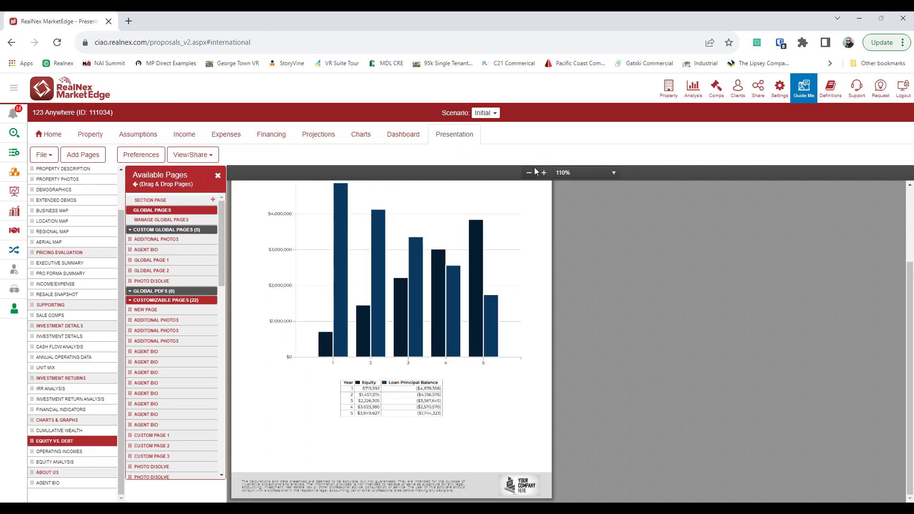
pyautogui.click(544, 173)
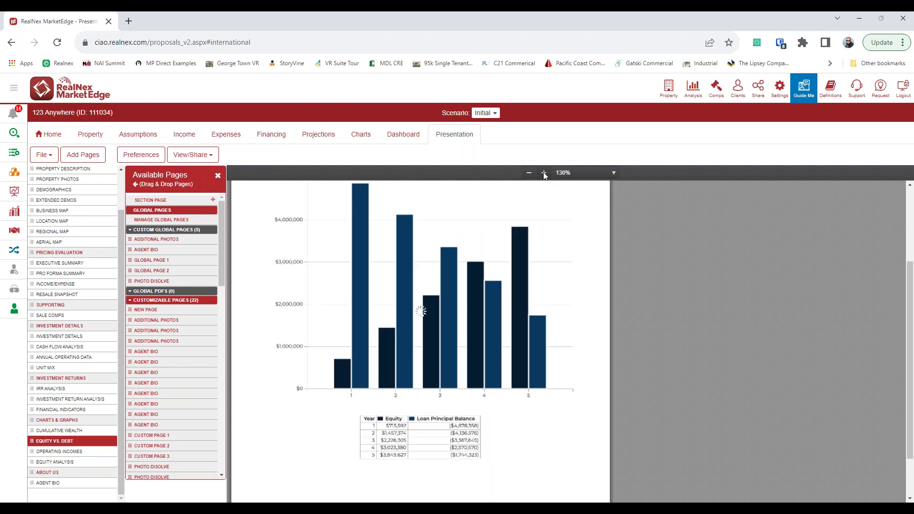
pyautogui.click(36, 462)
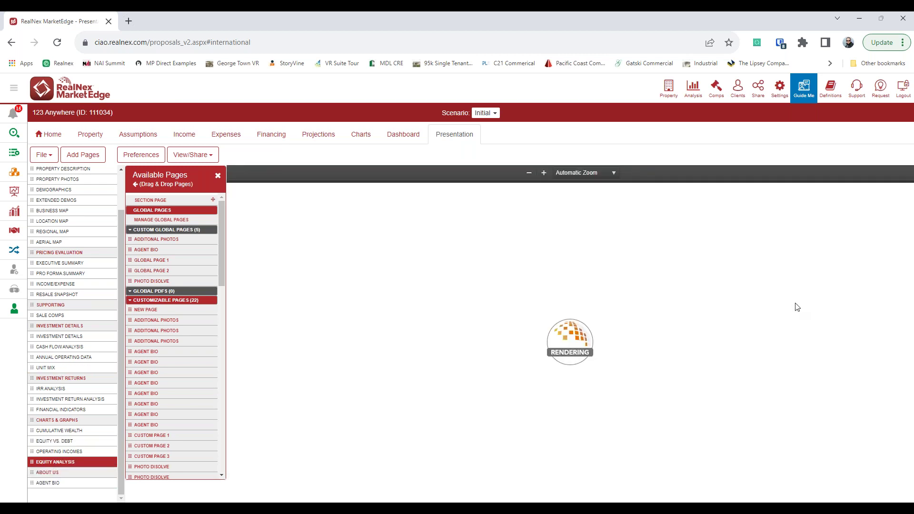
pyautogui.scroll(-4, 448, 286)
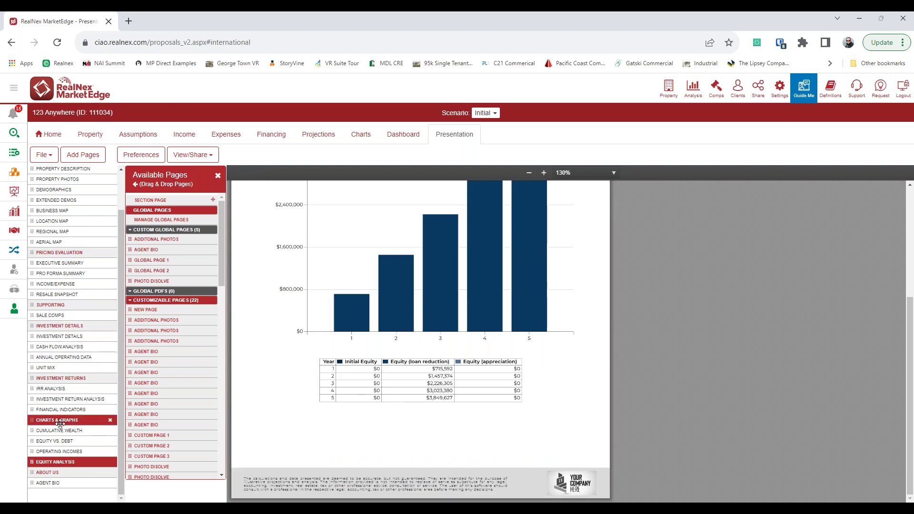
# Browse the personal and RealNex presentation templates in the Template Manager and close it.
pyautogui.click(57, 161)
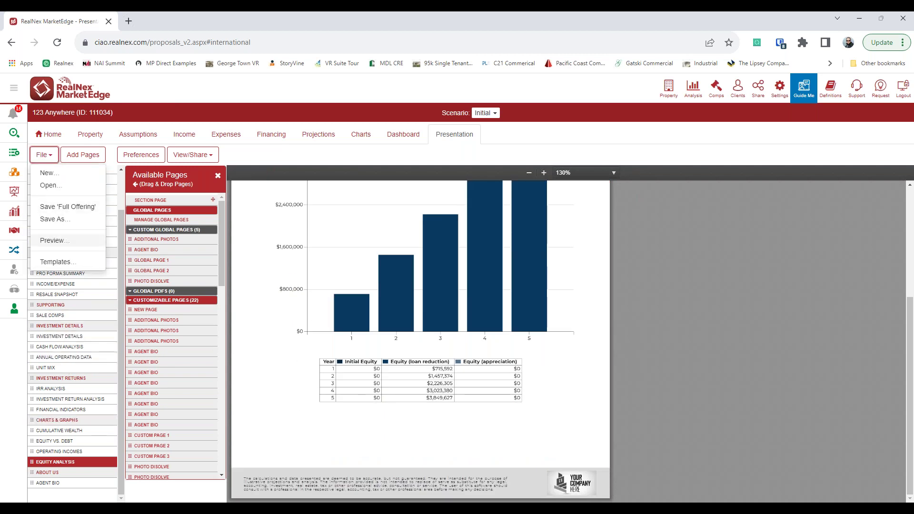
pyautogui.click(60, 262)
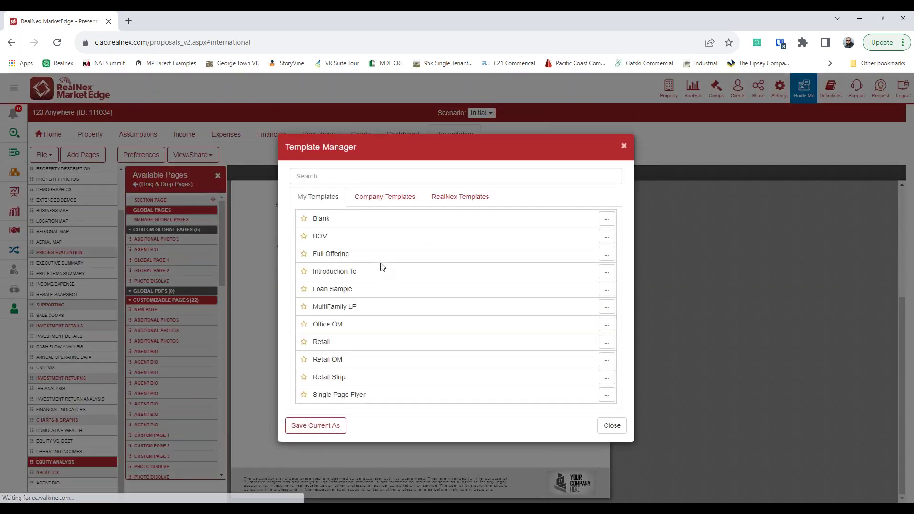
pyautogui.click(458, 203)
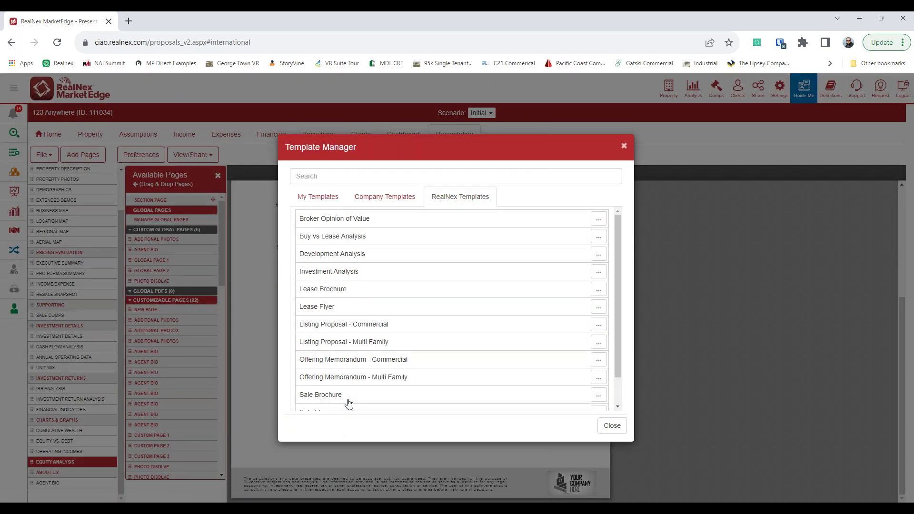
pyautogui.click(613, 428)
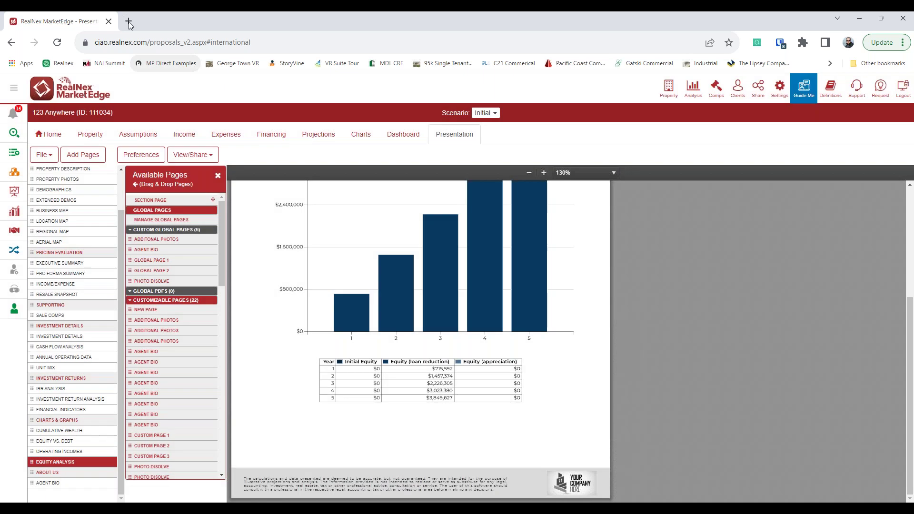
# Open the RealNex product page at staging.realnex.com/Home/Product in a new browser tab.
pyautogui.click(128, 21)
pyautogui.write('styagi')
pyautogui.press('BackSpace')
pyautogui.press('BackSpace')
pyautogui.press('BackSpace')
pyautogui.press('BackSpace')
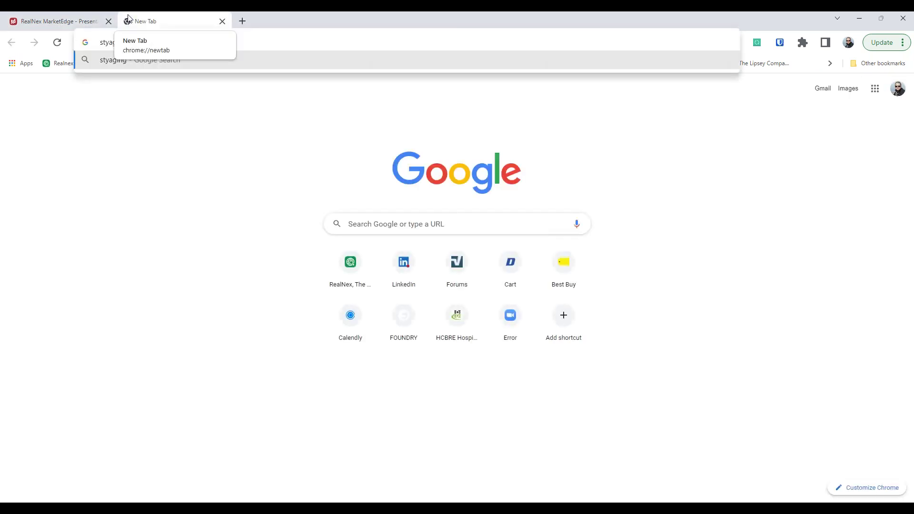
pyautogui.write('aging')
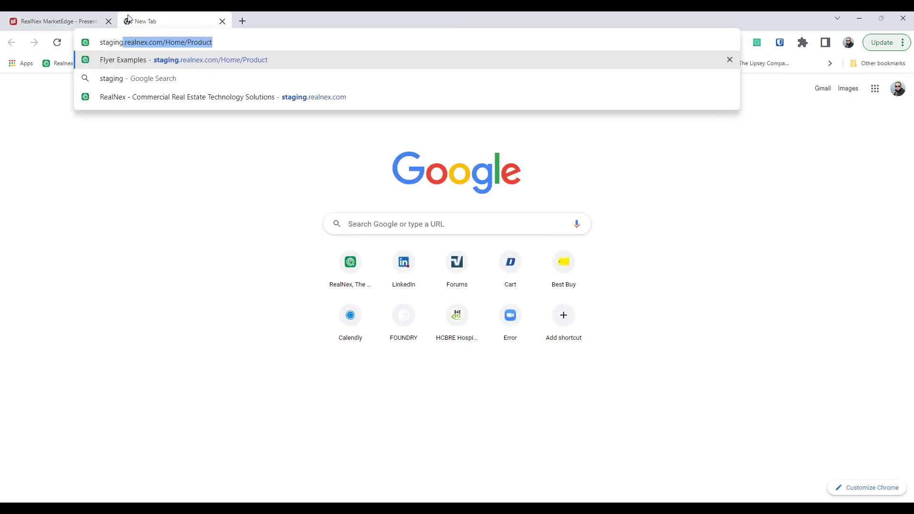
pyautogui.press('Return')
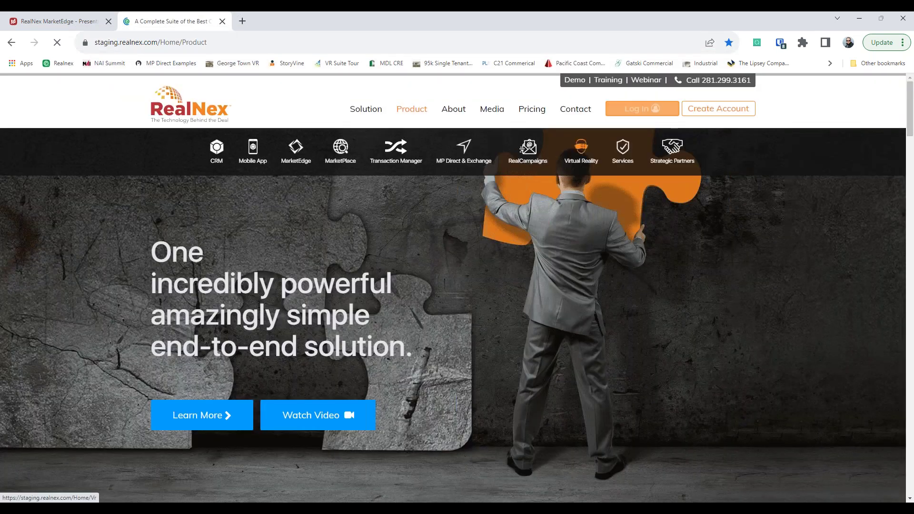
# Log in to the RealNex staging site with the saved account e-mail and the account password.
pyautogui.click(659, 113)
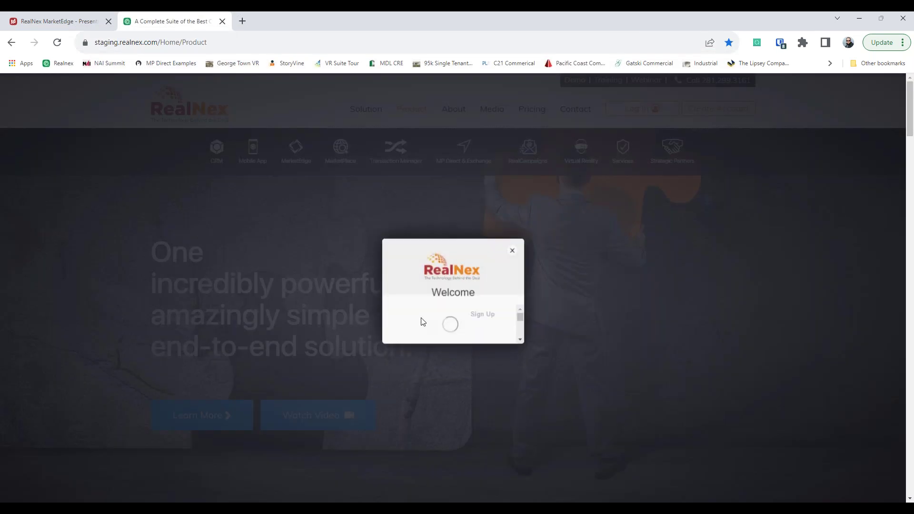
pyautogui.click(430, 344)
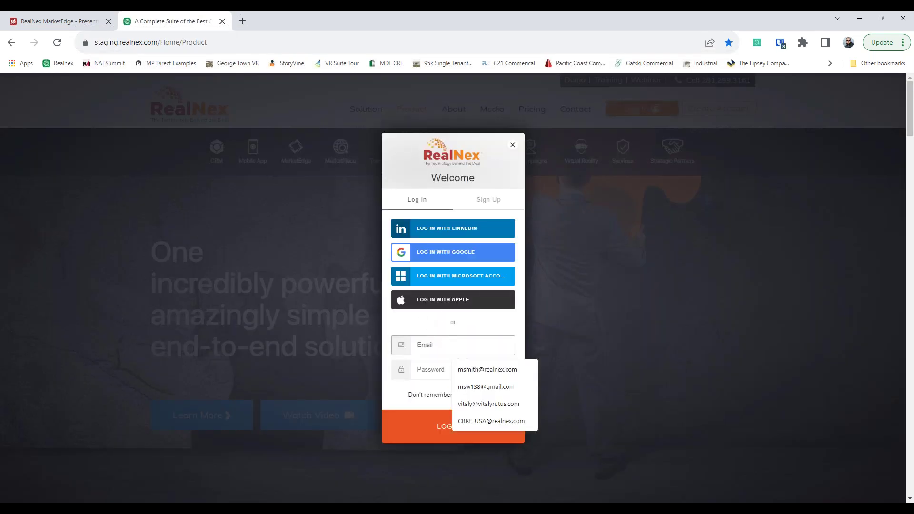
pyautogui.click(459, 369)
pyautogui.click(459, 369)
pyautogui.write('••••••••••')
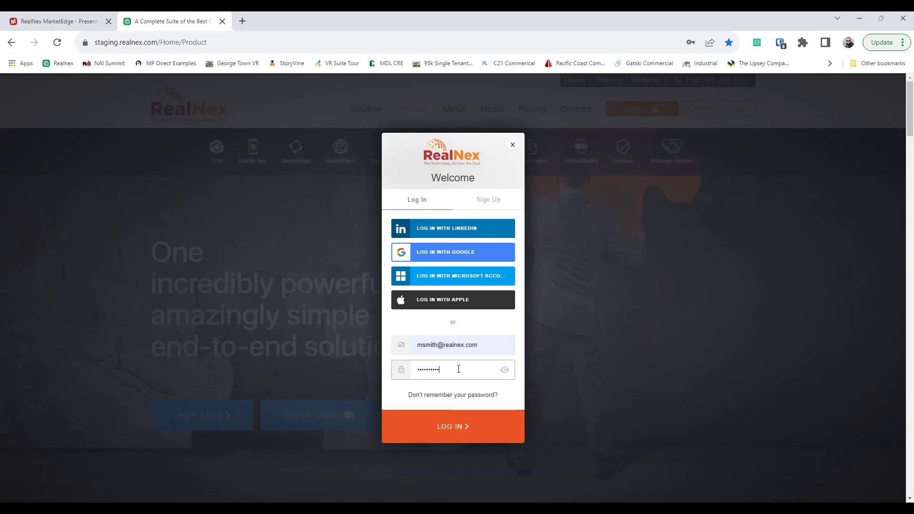
pyautogui.press('Return')
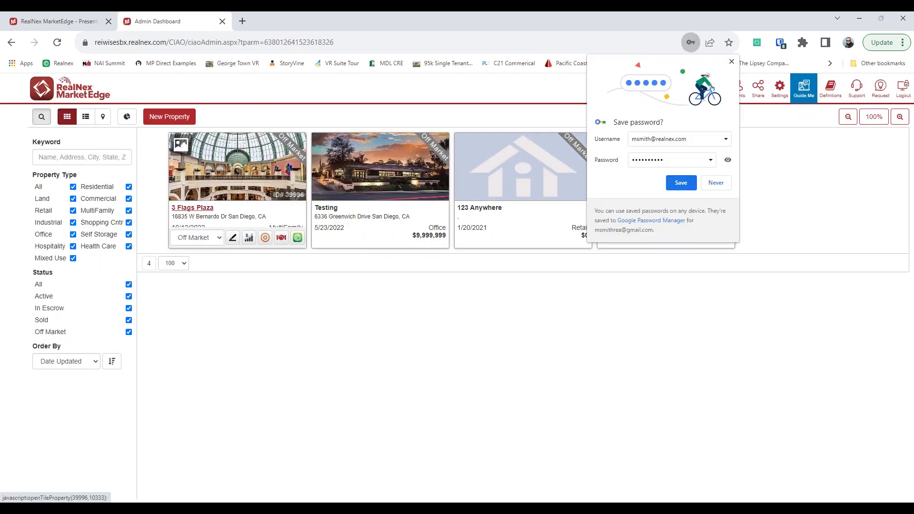
# Open the 3 Flags Plaza property, decline saving the login password, and open the property's presentation.
pyautogui.click(195, 206)
pyautogui.click(716, 183)
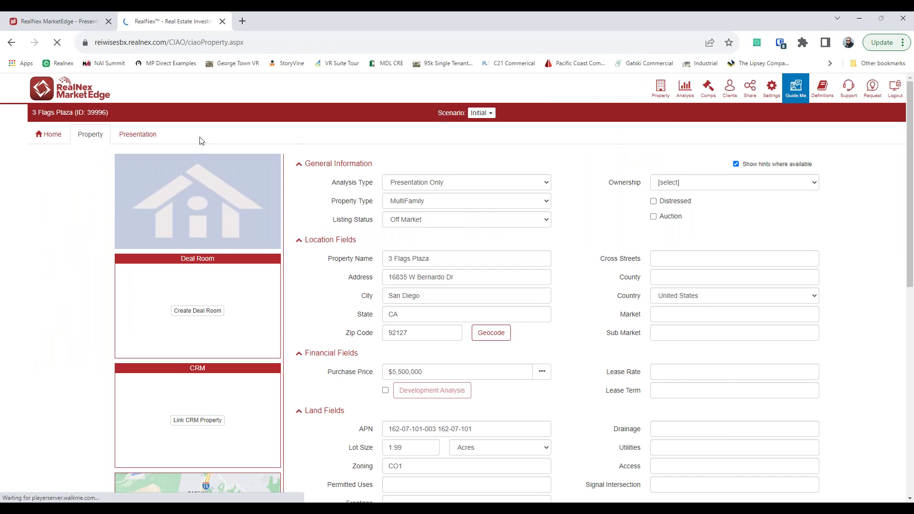
pyautogui.click(138, 134)
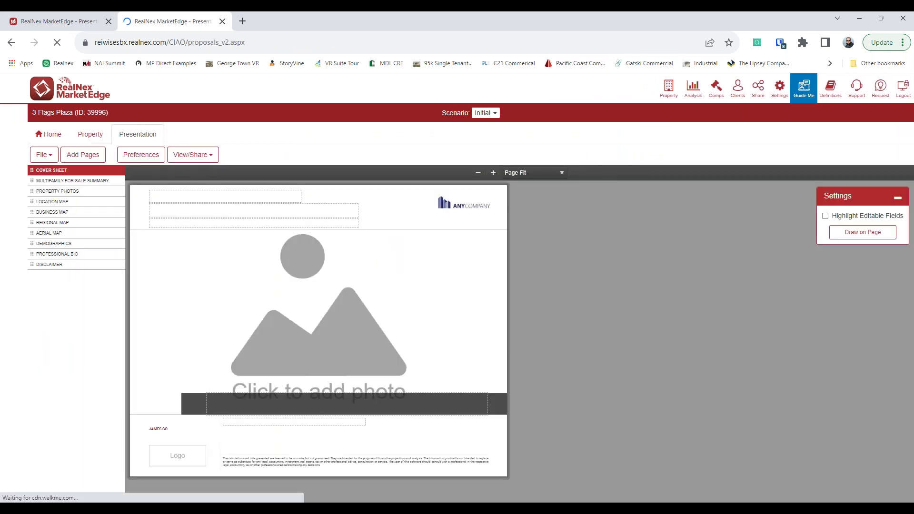
# Browse the RealNex presentation templates by property and template type in the Template Manager and close it.
pyautogui.click(43, 155)
pyautogui.click(57, 262)
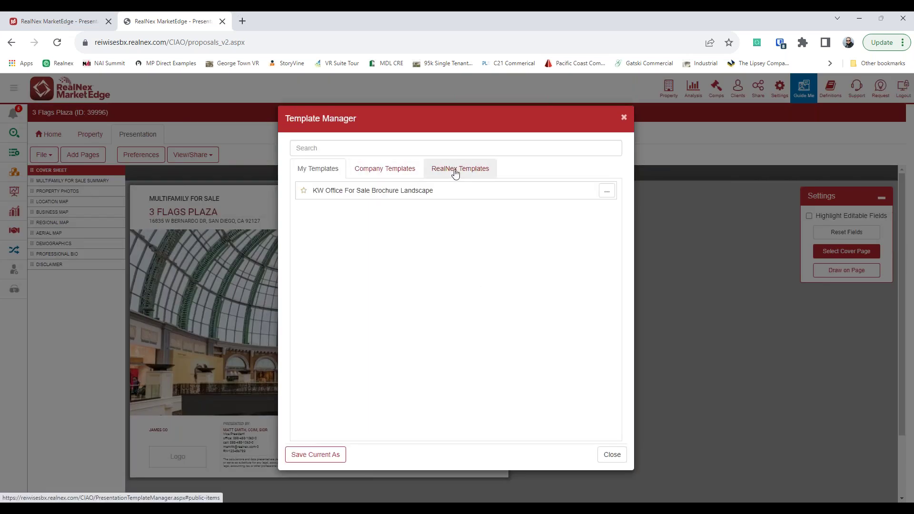
pyautogui.click(455, 172)
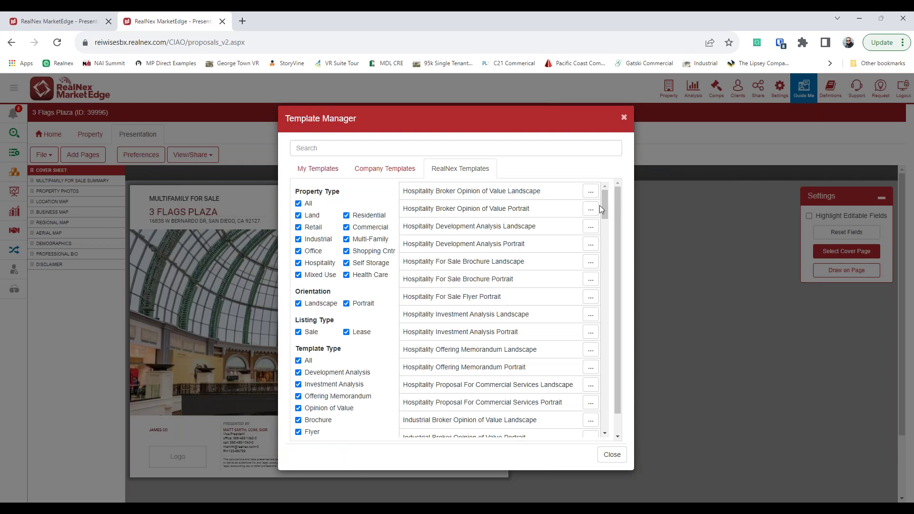
pyautogui.scroll(-1, 600, 206)
pyautogui.scroll(-5, 500, 310)
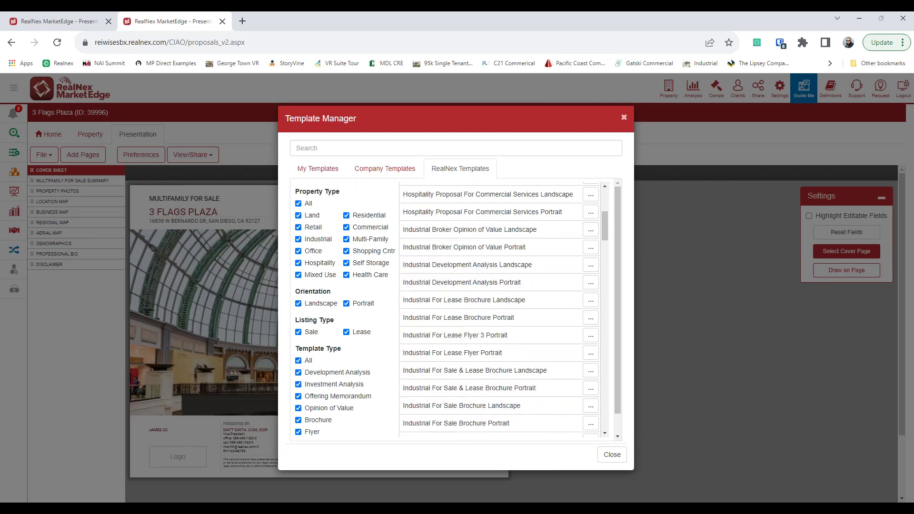
pyautogui.scroll(-10, 500, 310)
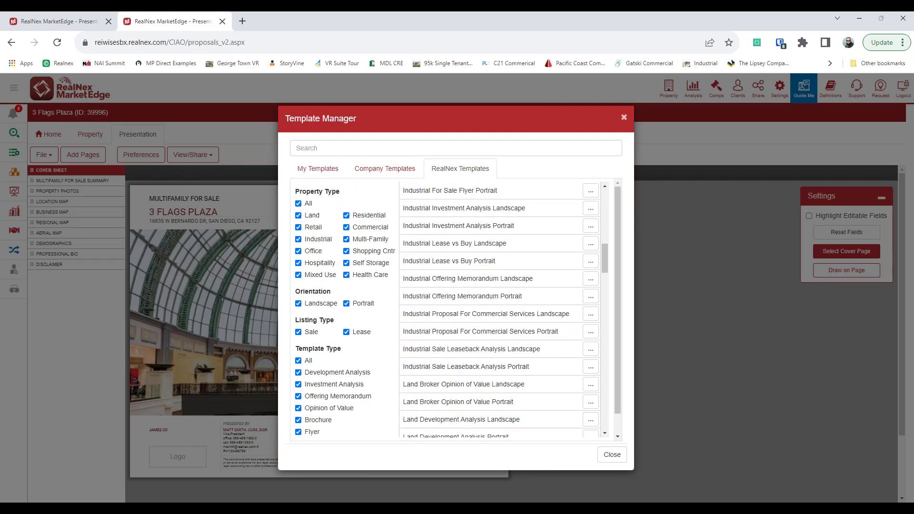
pyautogui.scroll(-10, 500, 309)
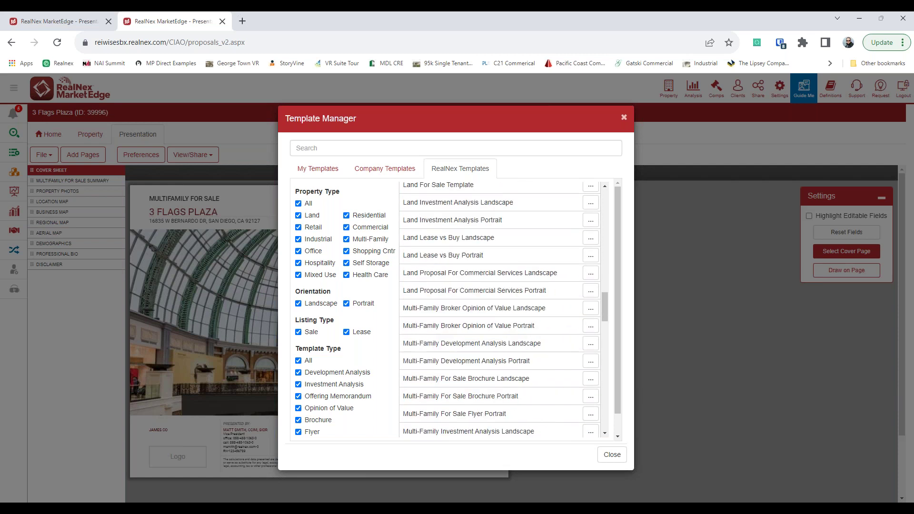
pyautogui.scroll(-10, 500, 309)
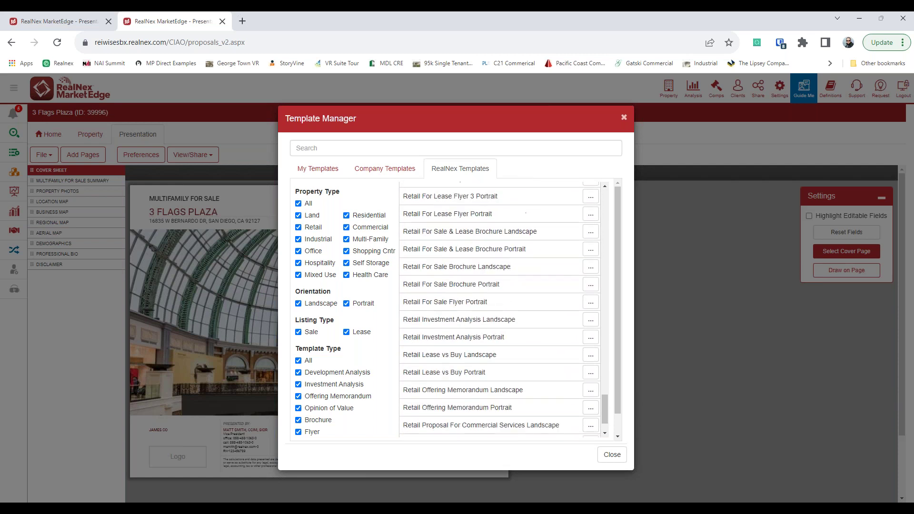
pyautogui.scroll(5, 500, 309)
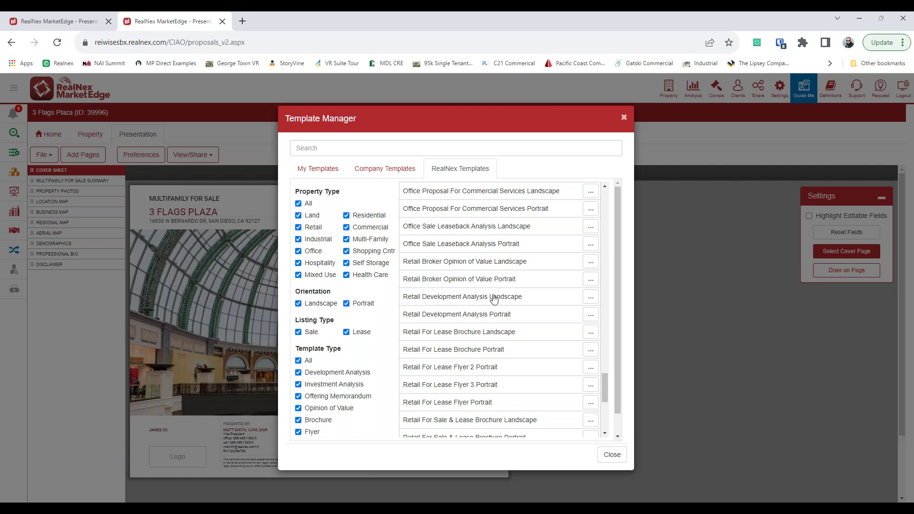
pyautogui.scroll(10, 494, 298)
pyautogui.scroll(4, 494, 298)
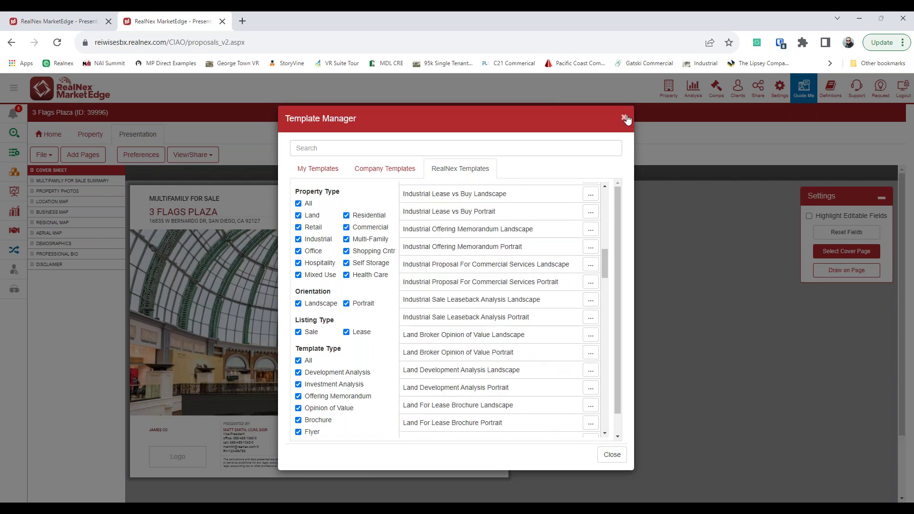
pyautogui.click(624, 118)
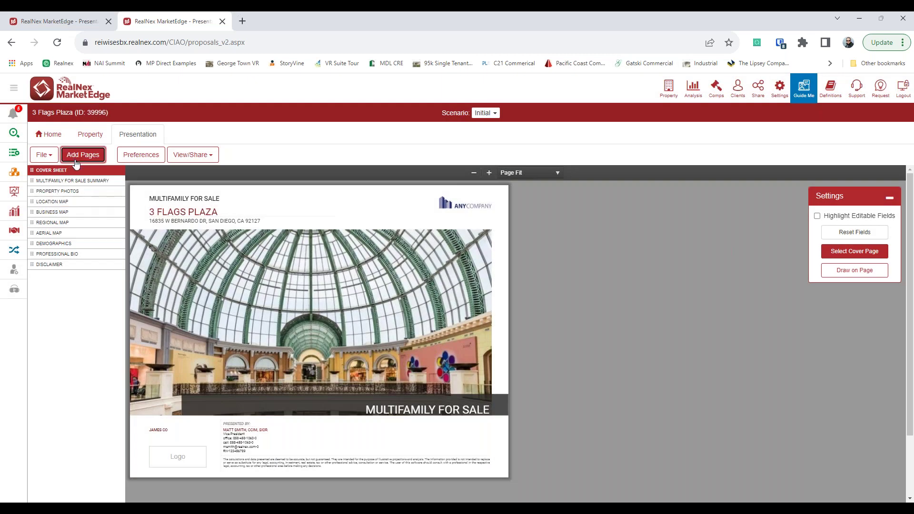
# Show the available pages, check the personal templates in the Template Manager, and view the Multifamily For Sale Summary page.
pyautogui.click(82, 155)
pyautogui.click(42, 155)
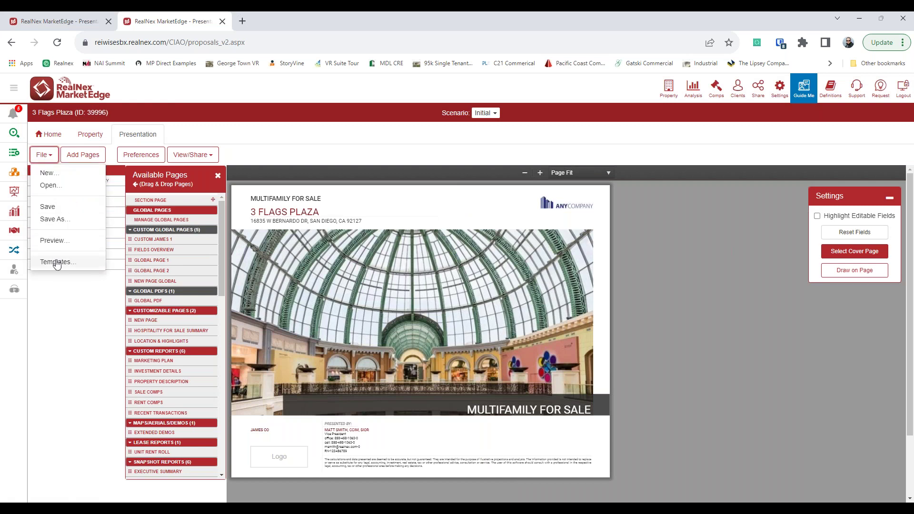
pyautogui.click(56, 262)
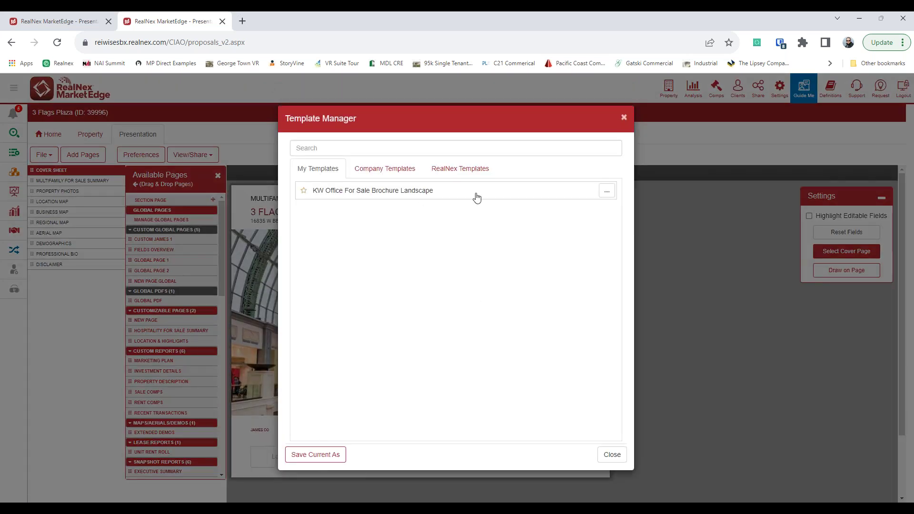
pyautogui.click(612, 455)
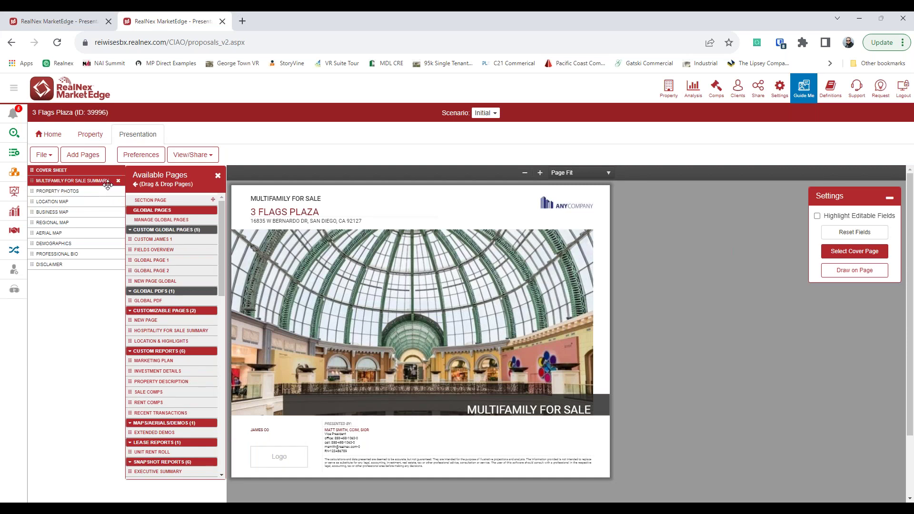
pyautogui.click(108, 185)
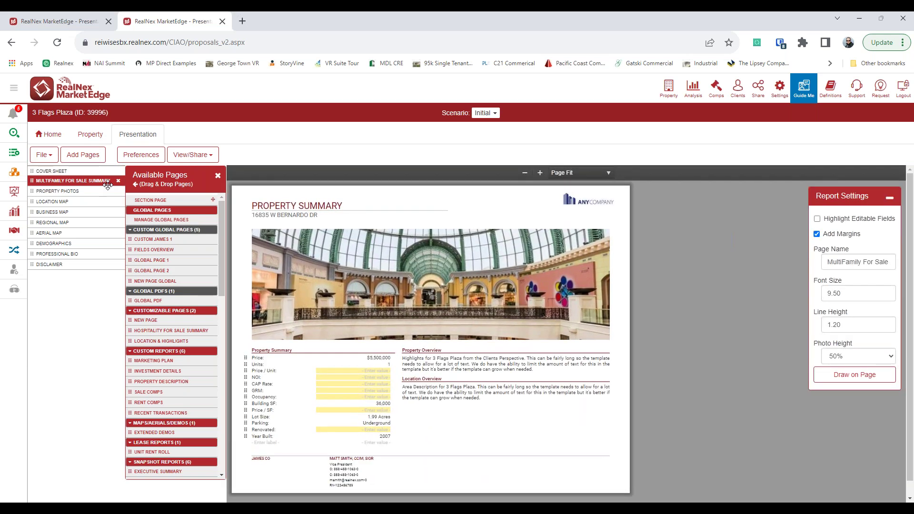
# On the cover sheet, set the header logo to Your Company and the footer logo to AnyCompany, and finish editing.
pyautogui.click(93, 170)
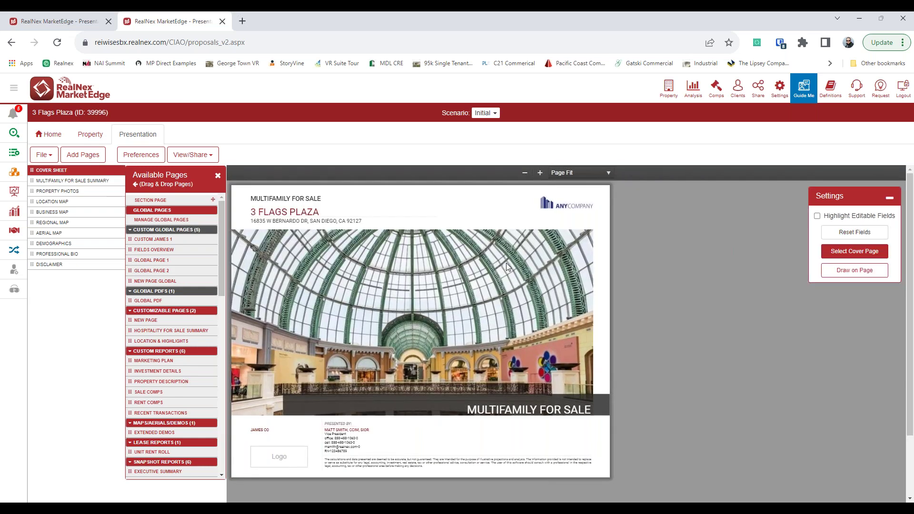
pyautogui.click(556, 205)
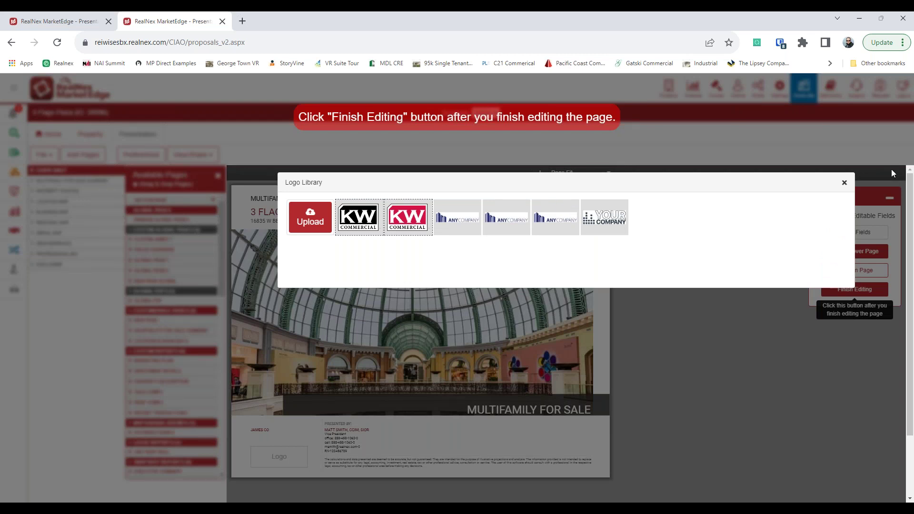
pyautogui.click(614, 224)
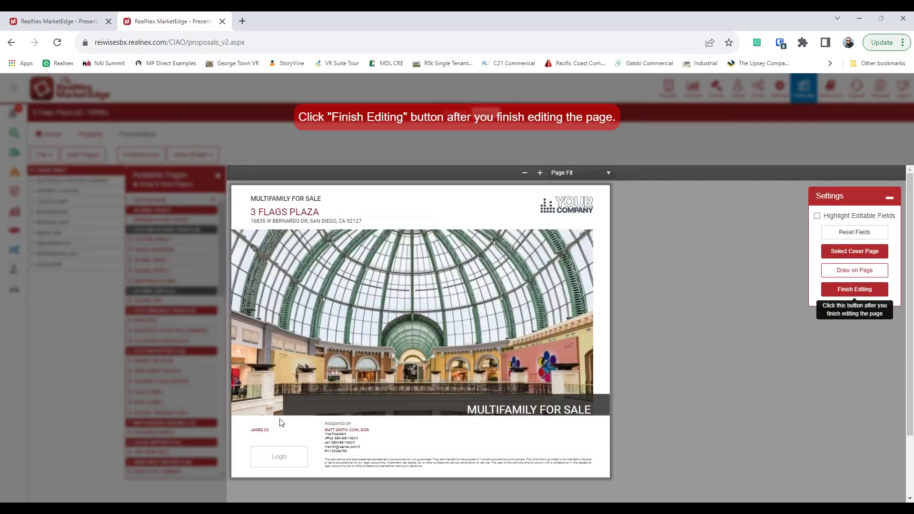
pyautogui.click(279, 460)
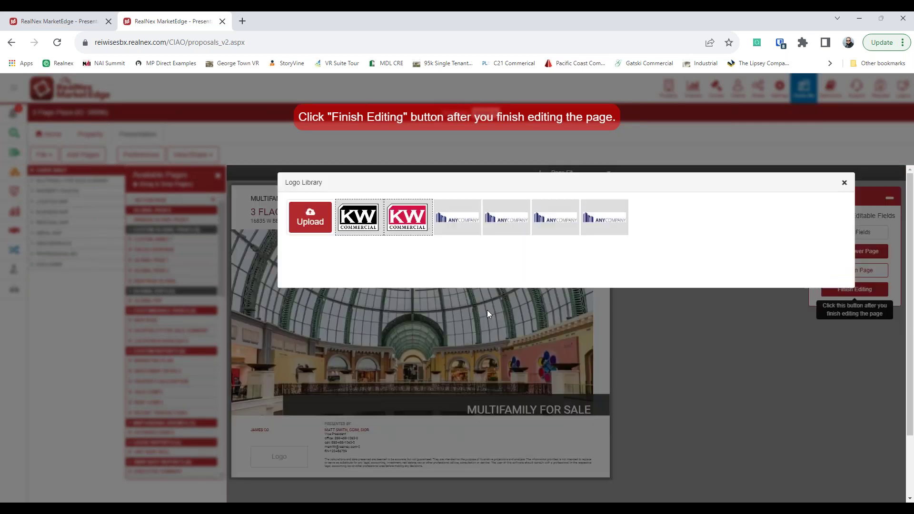
pyautogui.click(467, 227)
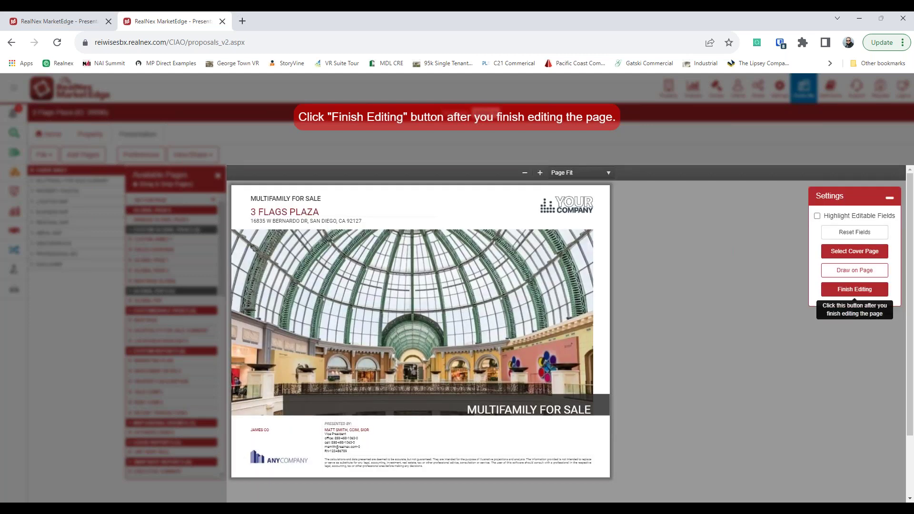
pyautogui.click(855, 289)
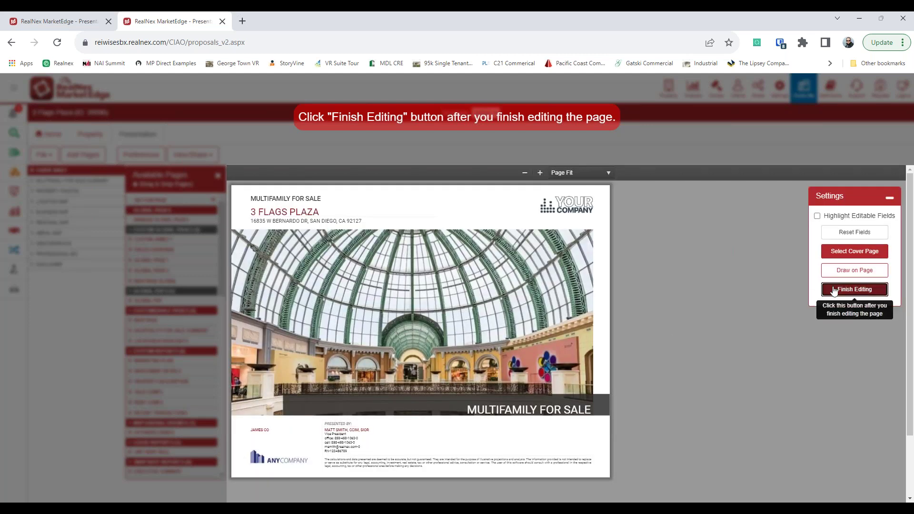
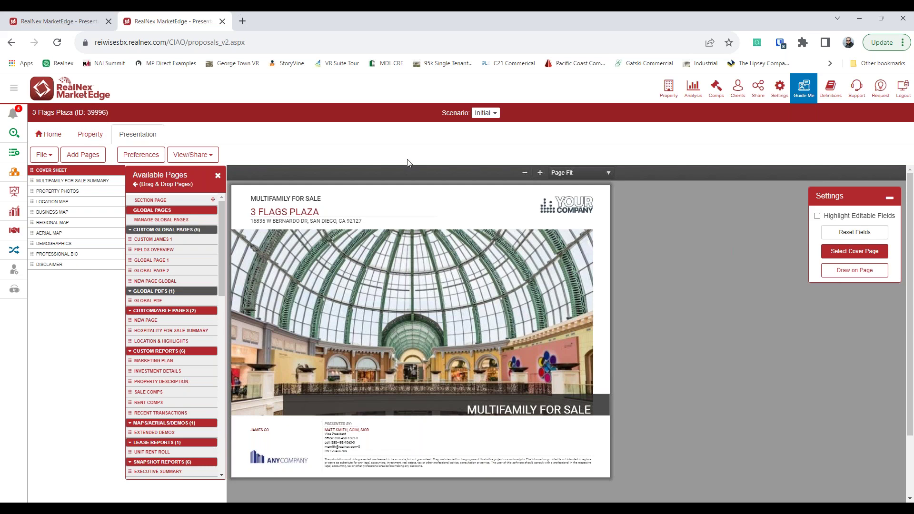
# Check the personal templates in the Template Manager again and close it without saving the current presentation as a template.
pyautogui.click(43, 160)
pyautogui.click(57, 262)
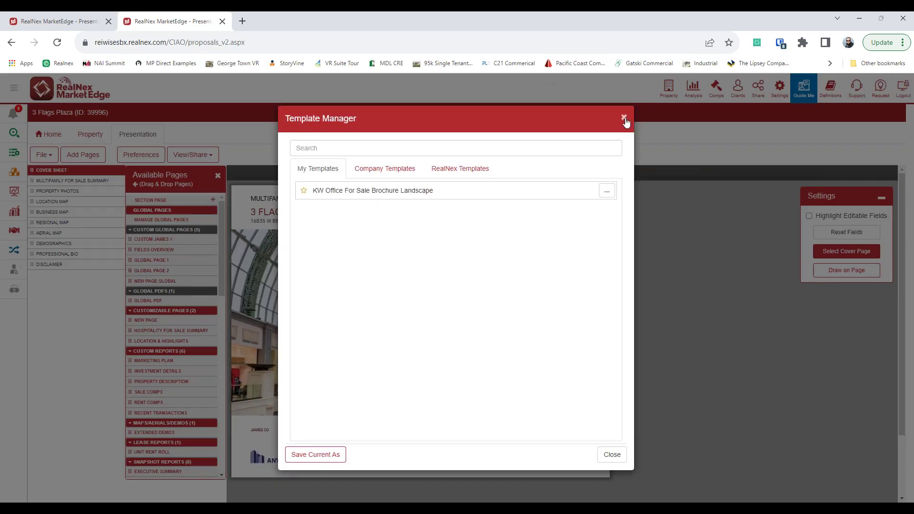
pyautogui.click(624, 118)
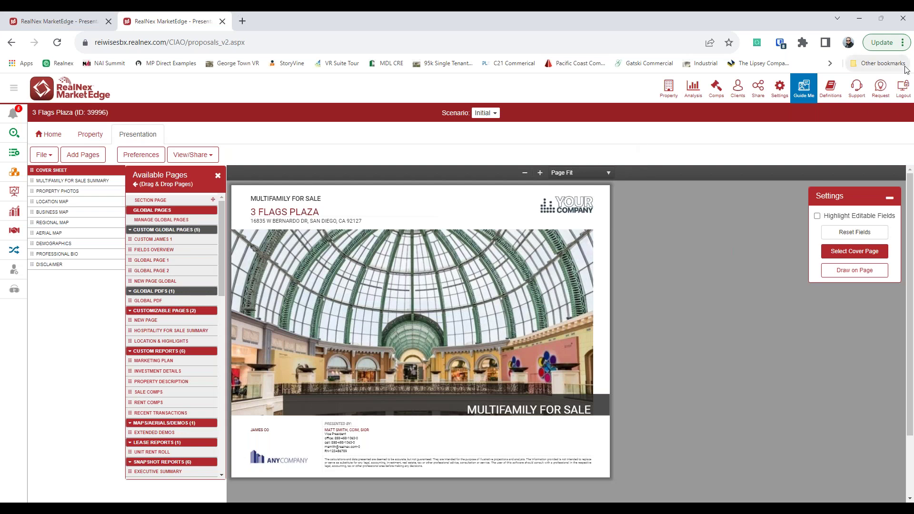
# View the Contact Support form for a feature request, including its message field, and close it without sending.
pyautogui.click(881, 87)
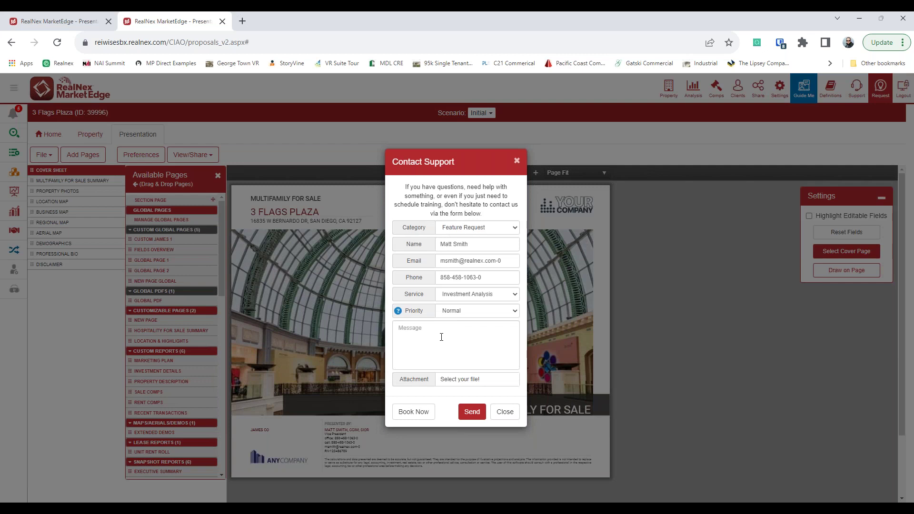
pyautogui.click(433, 331)
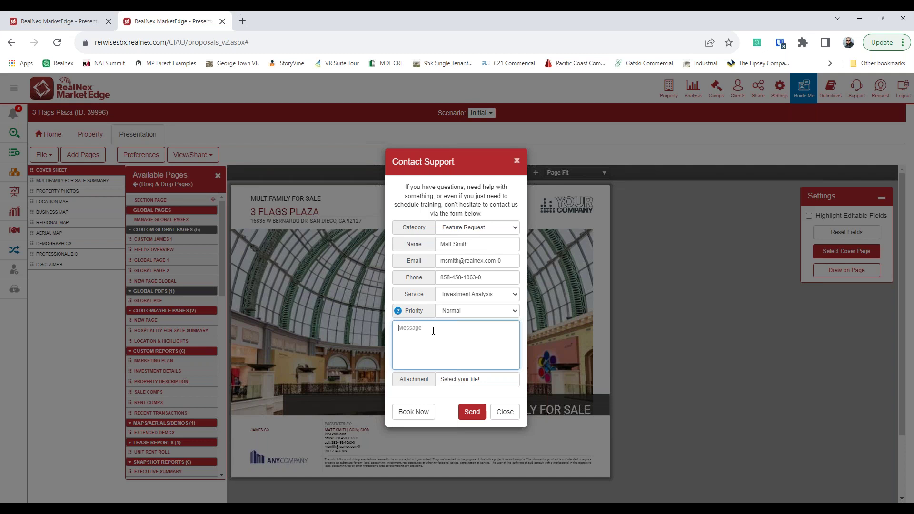
pyautogui.click(505, 412)
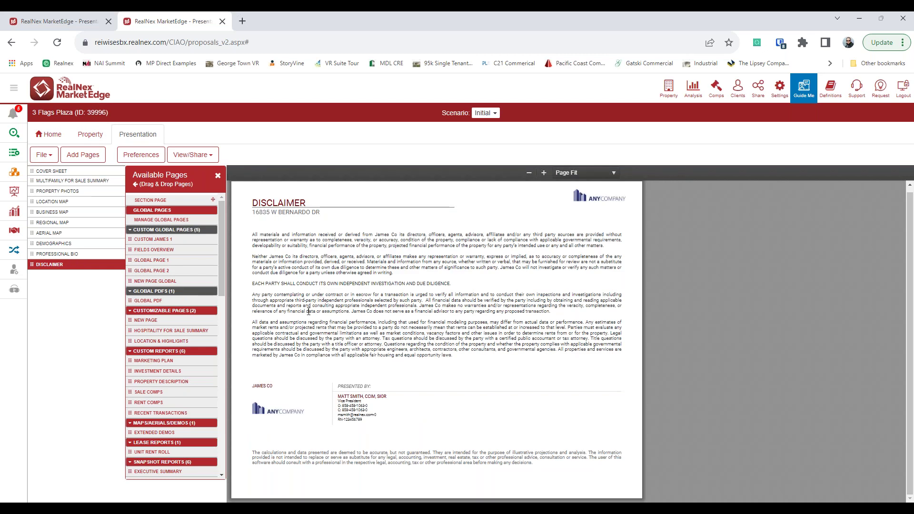
# On the business map, move the Covered California logo west of the freeway near Rancho Bernardo Rd and slightly reduce its logo size.
pyautogui.click(84, 213)
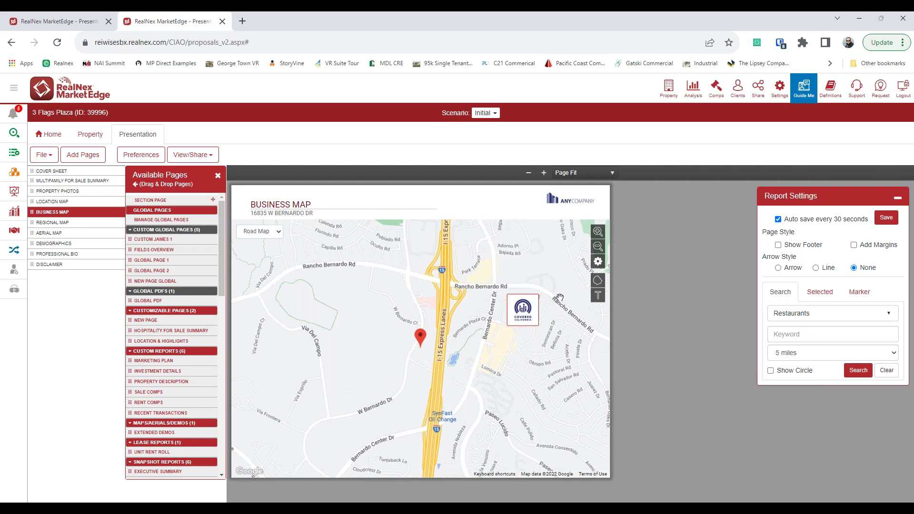
pyautogui.moveTo(524, 314)
pyautogui.mouseDown()
pyautogui.moveTo(533, 323)
pyautogui.moveTo(451, 271)
pyautogui.moveTo(415, 278)
pyautogui.moveTo(361, 253)
pyautogui.mouseUp()
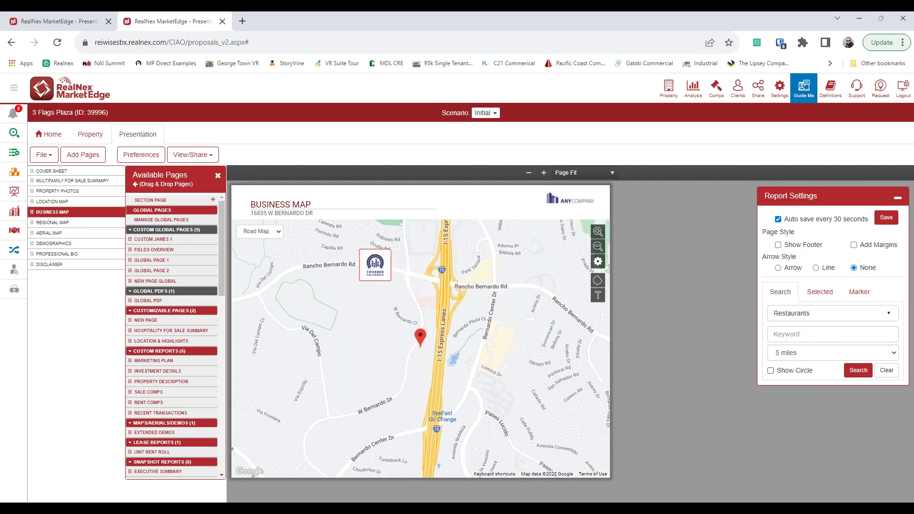
pyautogui.click(369, 266)
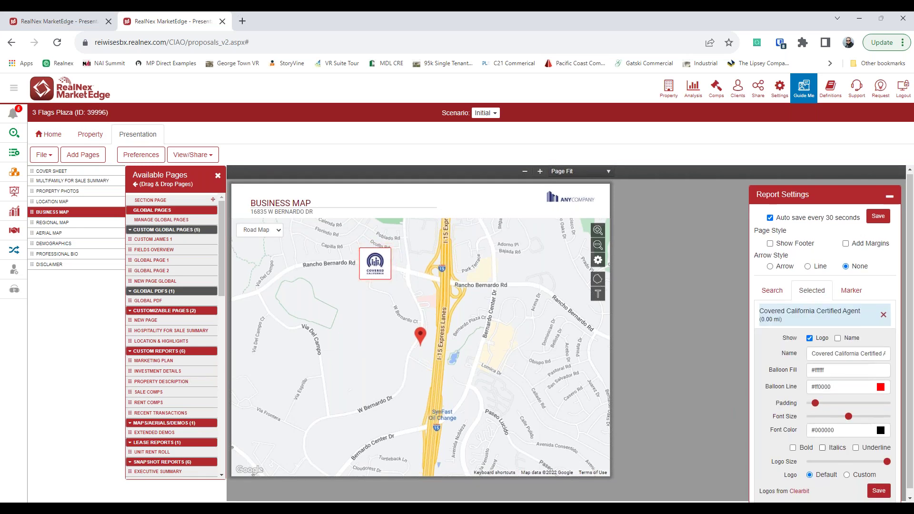
pyautogui.moveTo(887, 461)
pyautogui.mouseDown()
pyautogui.moveTo(799, 463)
pyautogui.moveTo(907, 462)
pyautogui.moveTo(810, 463)
pyautogui.moveTo(875, 458)
pyautogui.mouseUp()
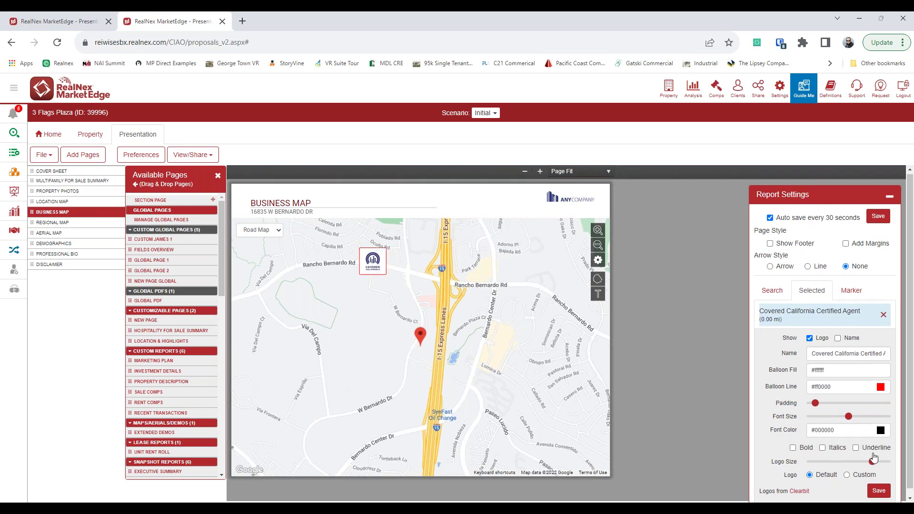
pyautogui.scroll(-1, 833, 387)
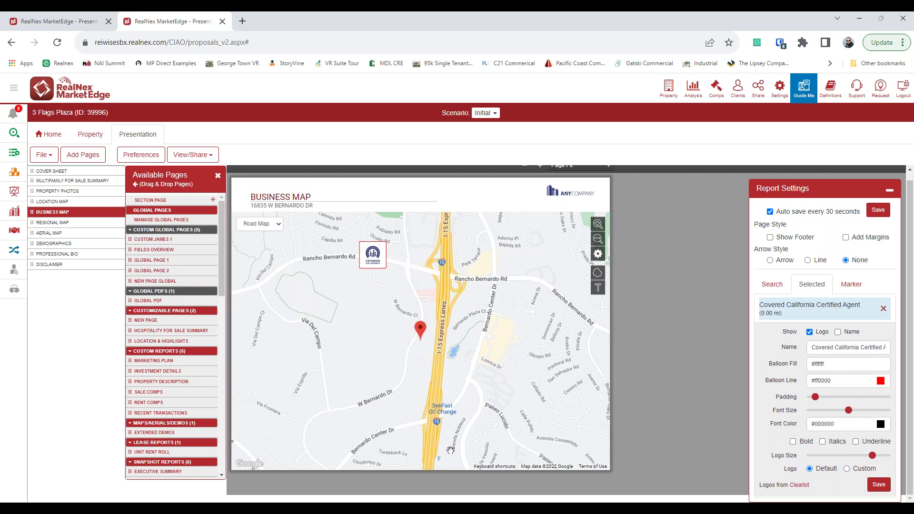
pyautogui.scroll(1, 406, 363)
pyautogui.moveTo(414, 304); pyautogui.dragTo(452, 379)
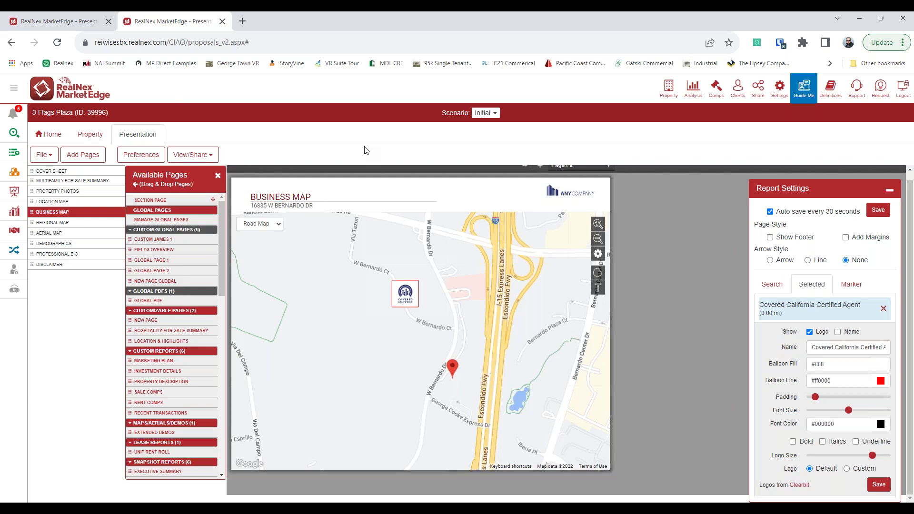
# Switch to the 123 Anywhere presentation, view the training topics in the Guide Me help, and close it.
pyautogui.click(80, 22)
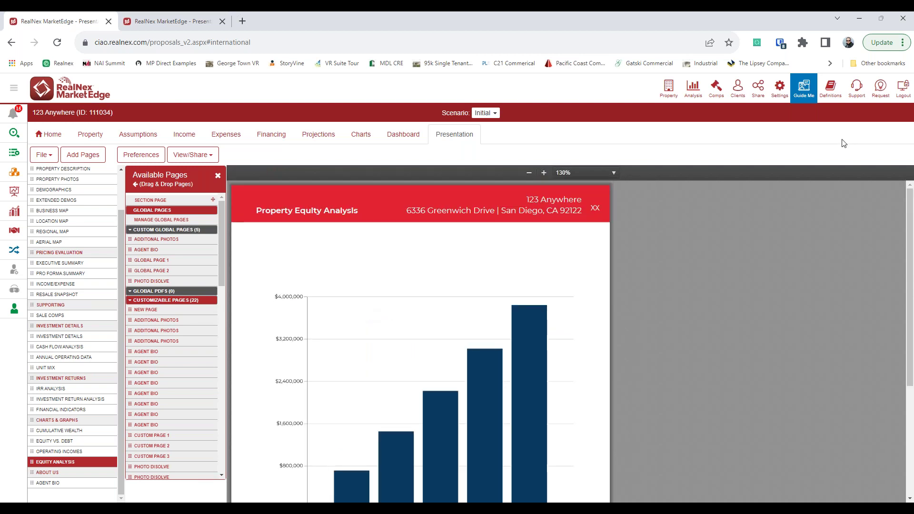
pyautogui.click(801, 171)
pyautogui.click(485, 182)
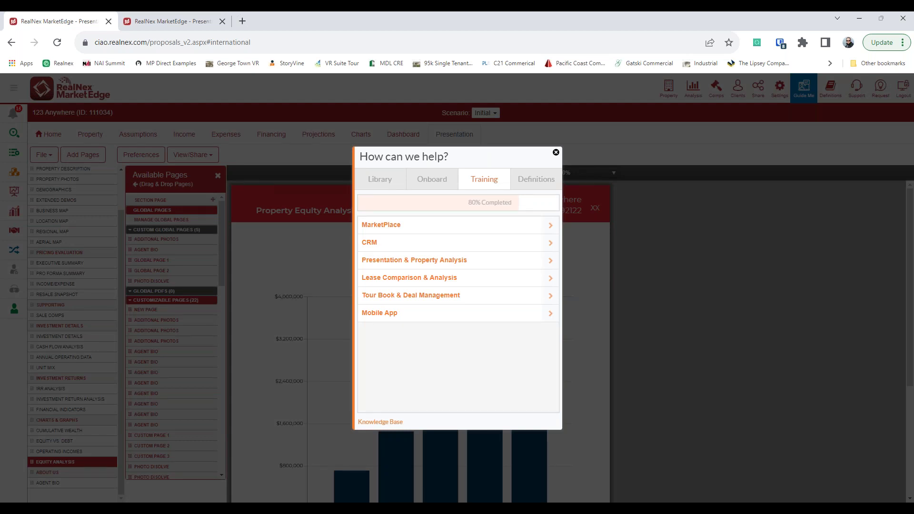
pyautogui.click(424, 246)
pyautogui.click(445, 240)
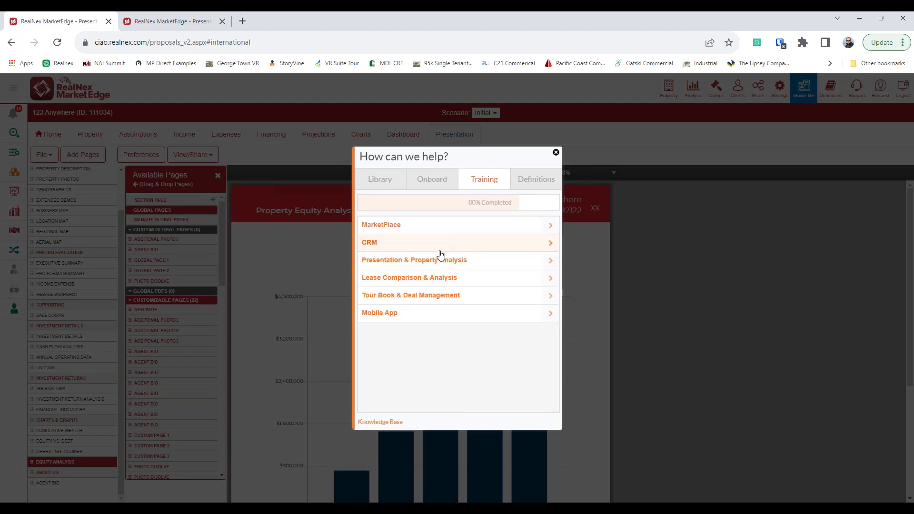
pyautogui.click(556, 153)
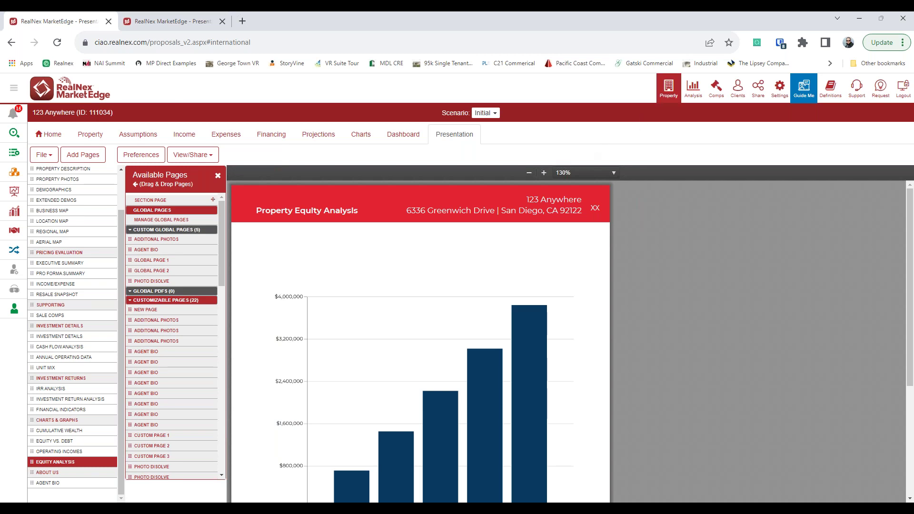
# View the Sensitivity Analysis of price against capitalization rate and close it without running an analysis.
pyautogui.click(693, 88)
pyautogui.click(664, 149)
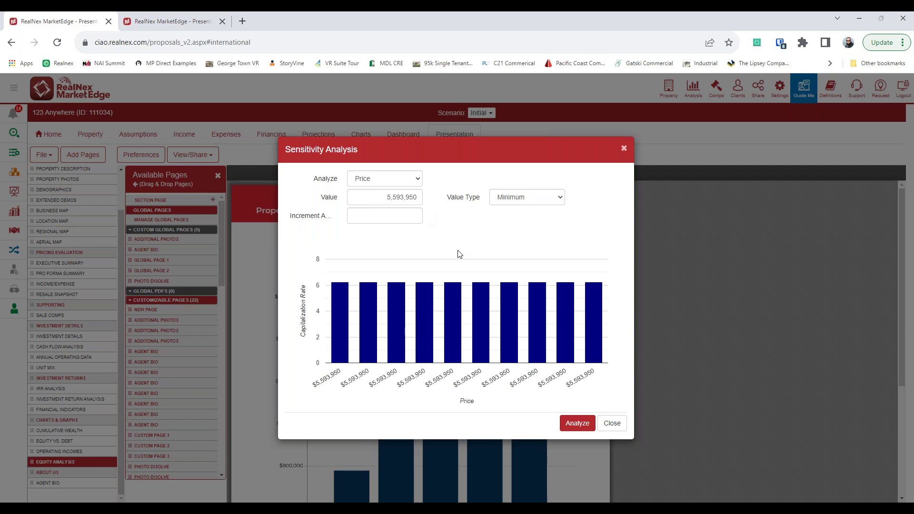
pyautogui.click(612, 423)
# Look through the presentation's page list and the available pages down to the PDF attachments.
pyautogui.click(79, 242)
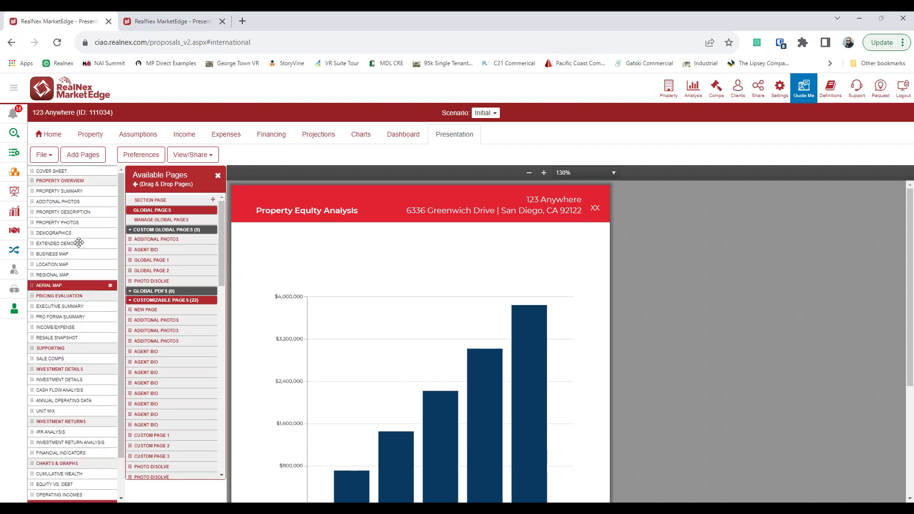
pyautogui.click(79, 242)
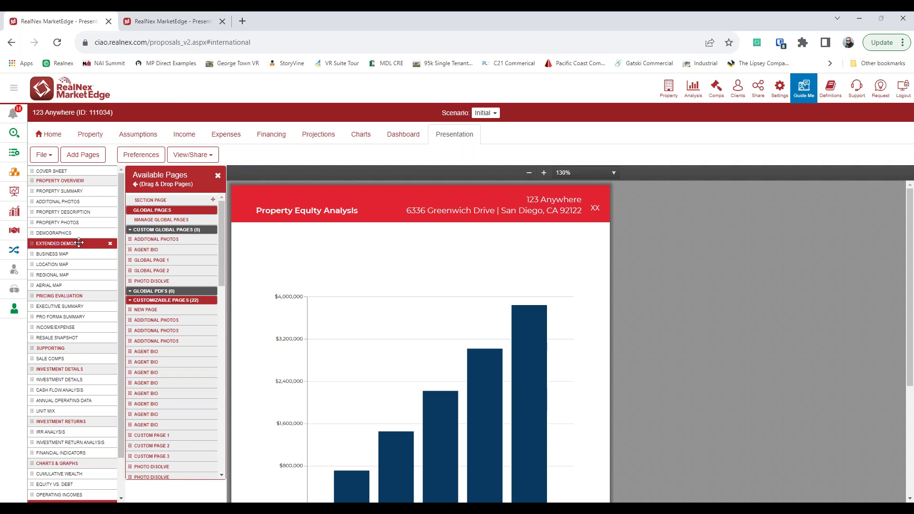
pyautogui.scroll(-1, 79, 243)
pyautogui.scroll(-10, 149, 384)
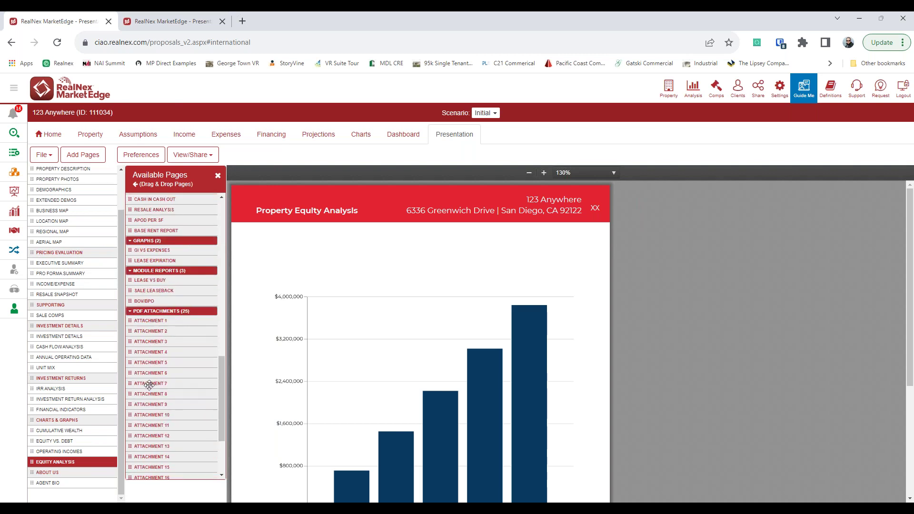
pyautogui.scroll(-3, 150, 385)
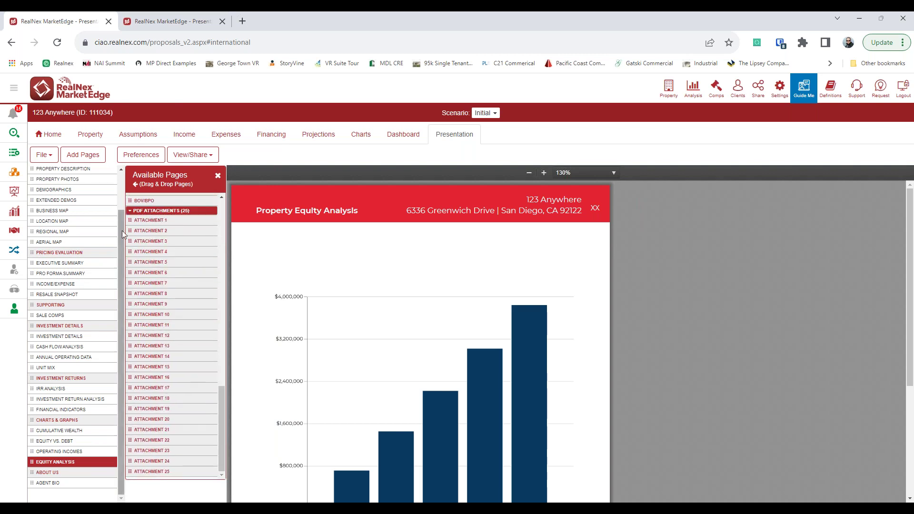
pyautogui.scroll(1, 62, 230)
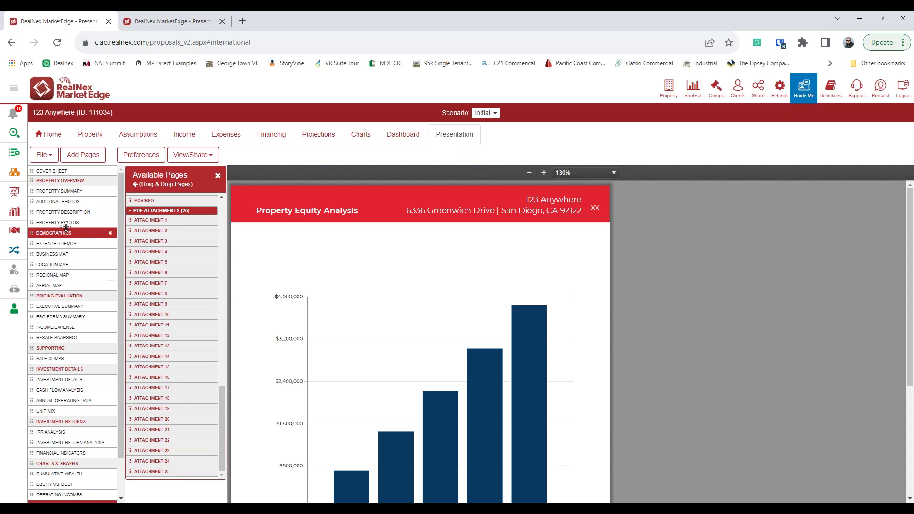
# Create the MarketEdge property website for 123 Anywhere with Include Flyer/Package switched off and view the site.
pyautogui.click(758, 88)
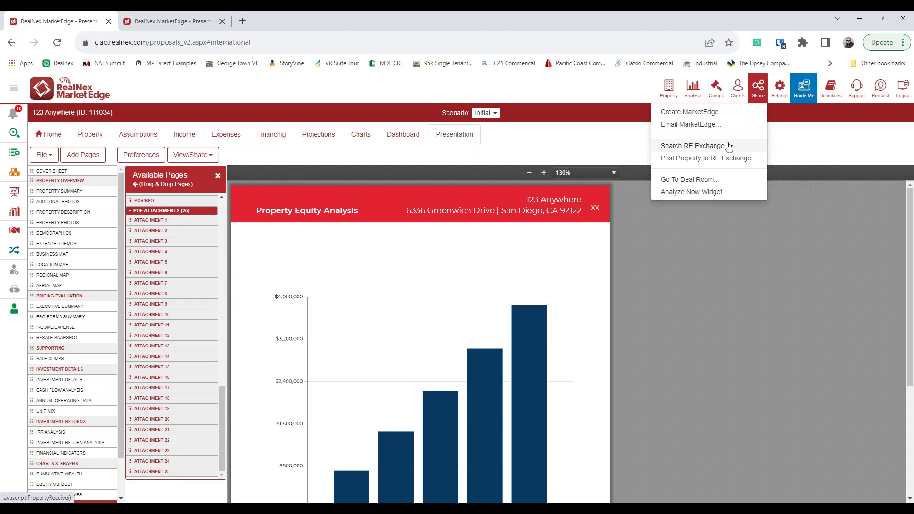
pyautogui.click(586, 150)
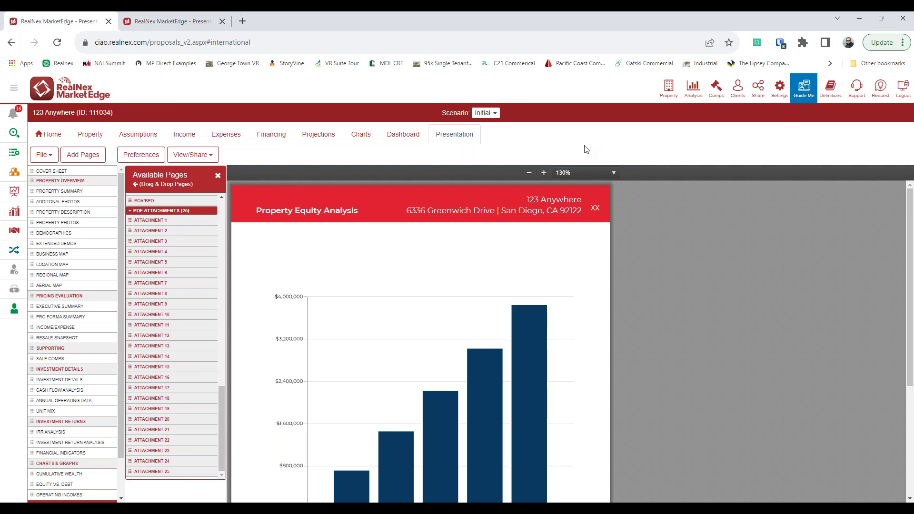
pyautogui.click(215, 160)
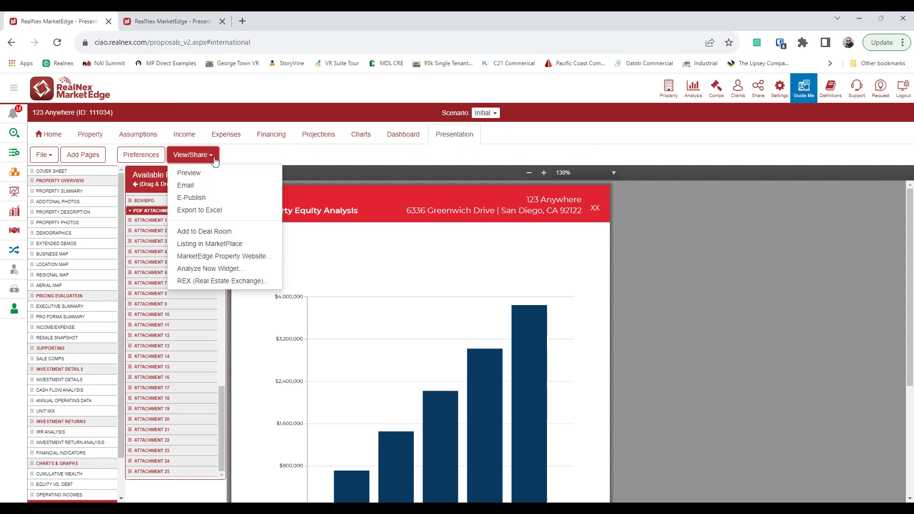
pyautogui.click(250, 257)
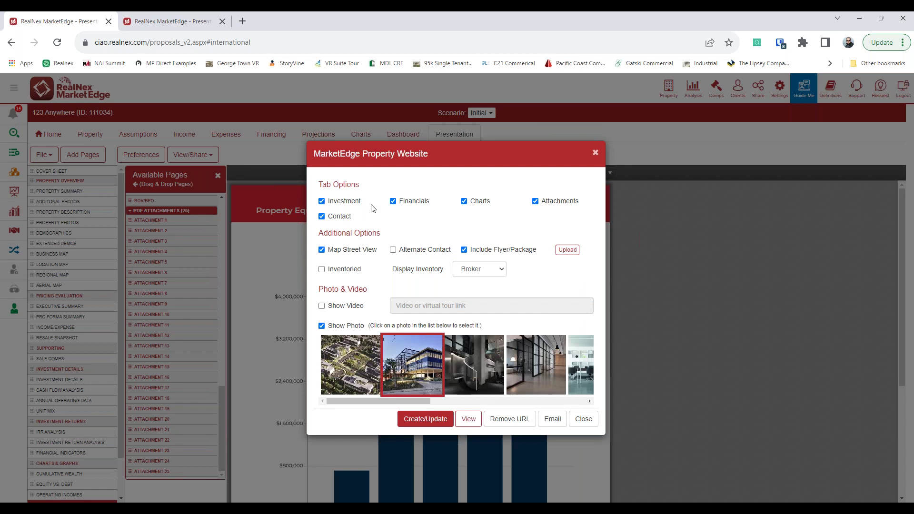
pyautogui.click(512, 252)
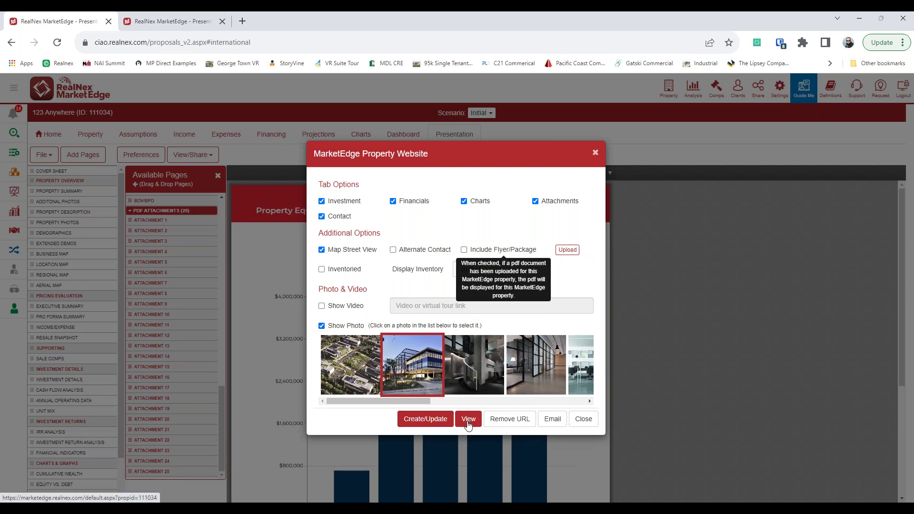
pyautogui.click(419, 420)
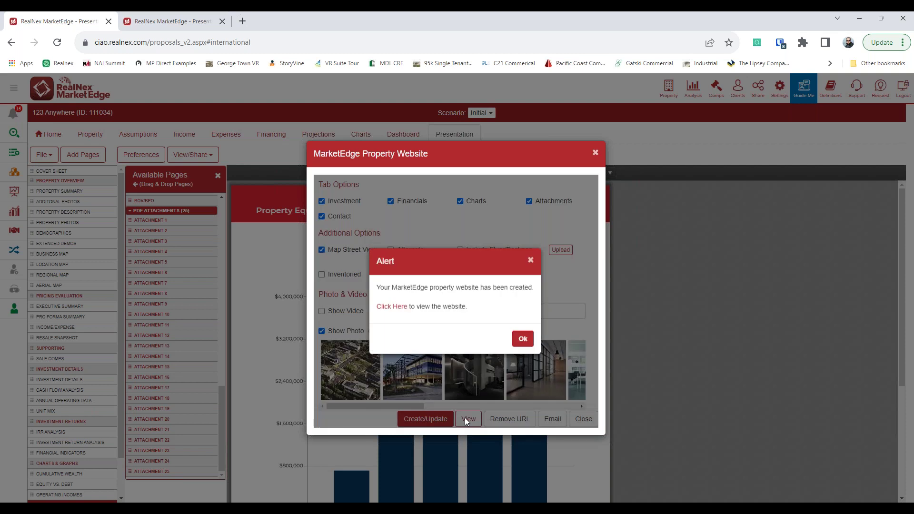
pyautogui.click(523, 338)
pyautogui.click(468, 420)
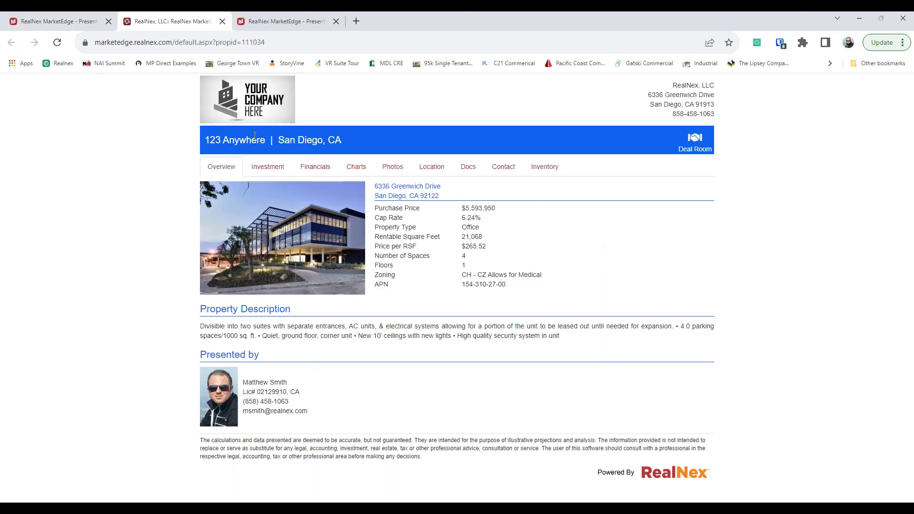
# Back in the presentation, copy the HTML of the current property's MarketEdge email, view the All Properties version, and close it.
pyautogui.click(95, 27)
pyautogui.click(552, 419)
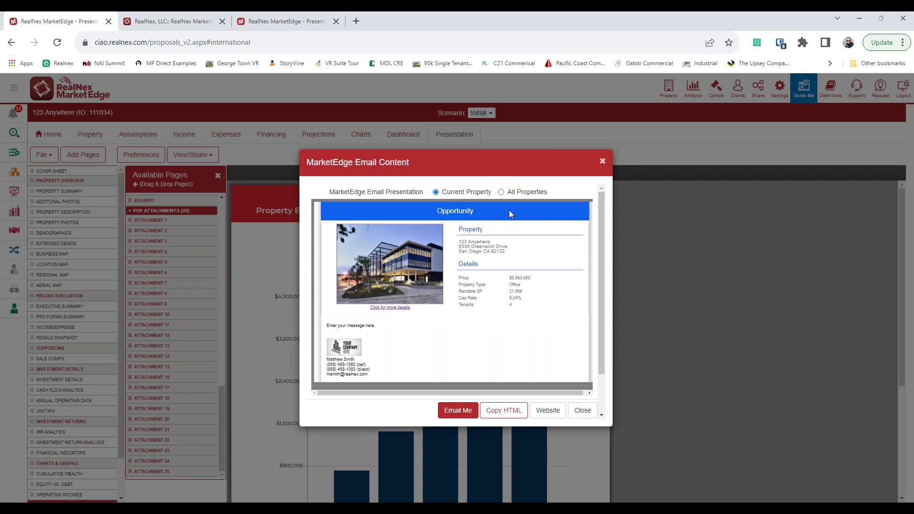
pyautogui.click(508, 409)
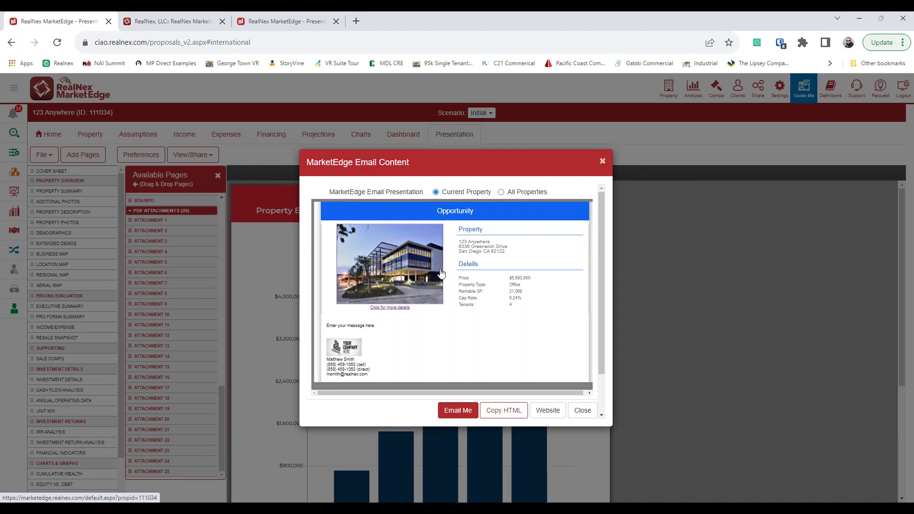
pyautogui.click(501, 192)
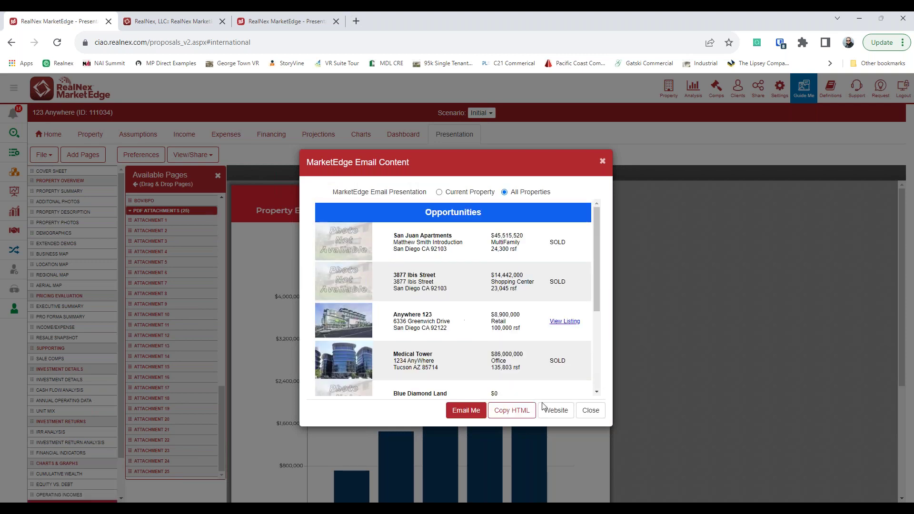
pyautogui.click(590, 410)
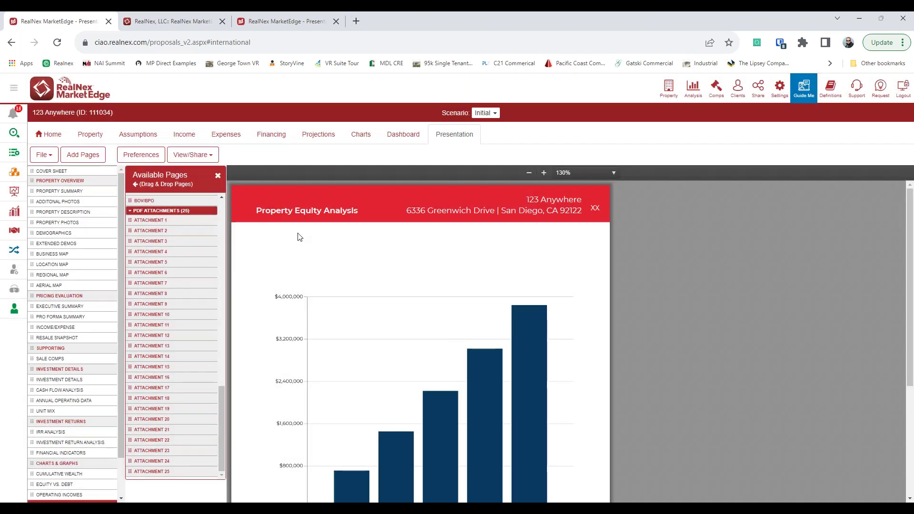
# View the Analyze Now widget's customization settings for the property and close them without changes.
pyautogui.click(192, 154)
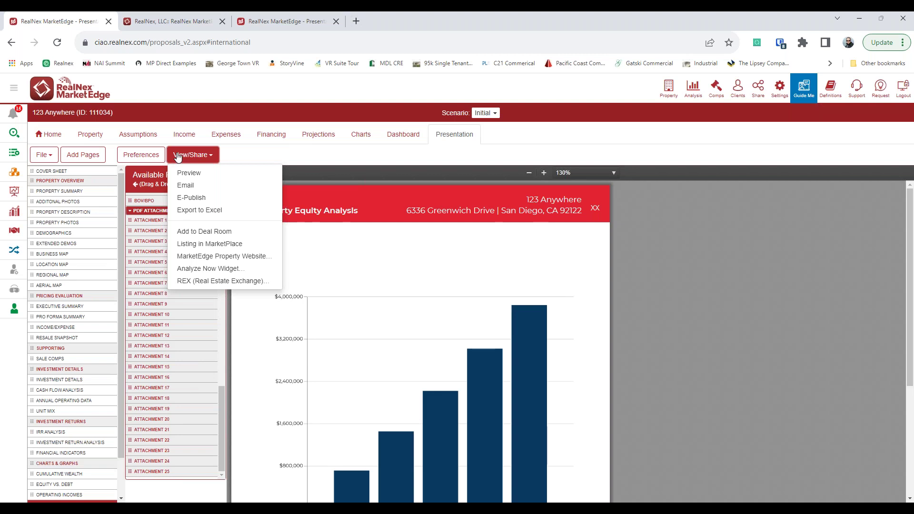
pyautogui.click(234, 271)
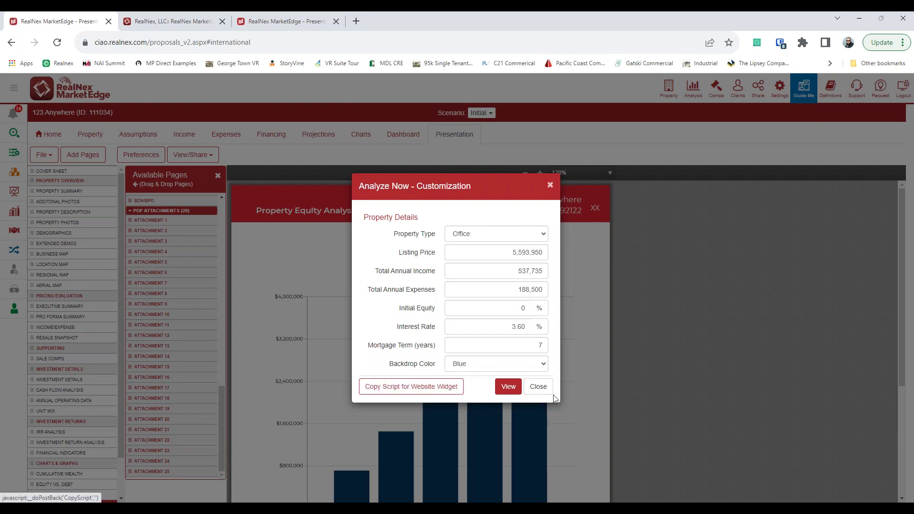
pyautogui.click(541, 387)
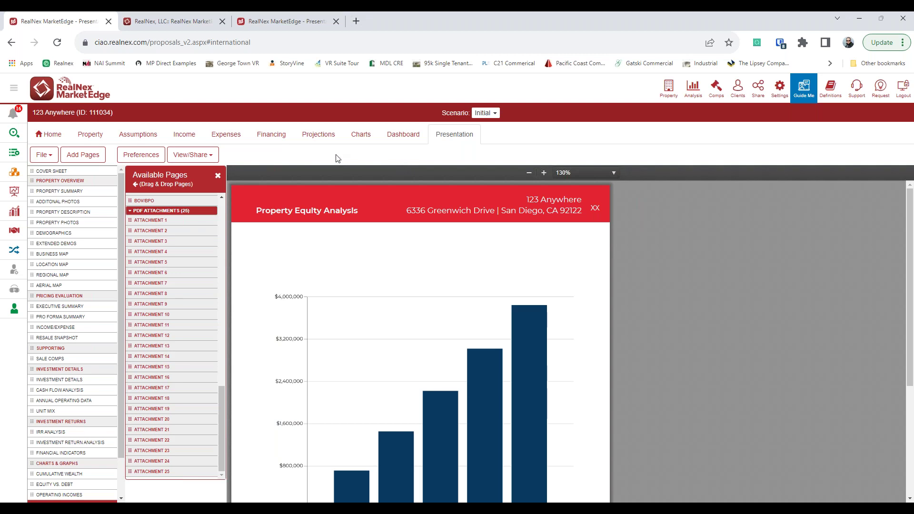
# On the cover sheet, view the link option of the building photo without adding a link, and finish editing.
pyautogui.click(48, 171)
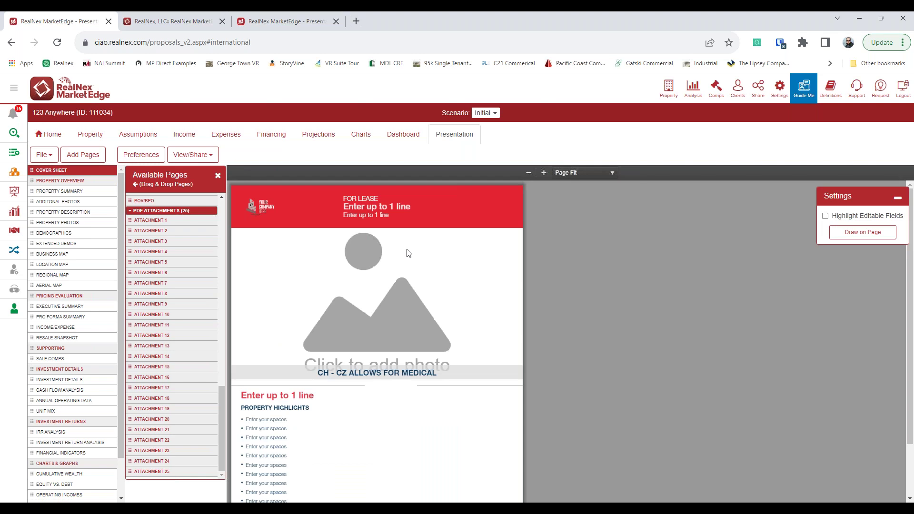
pyautogui.click(442, 266)
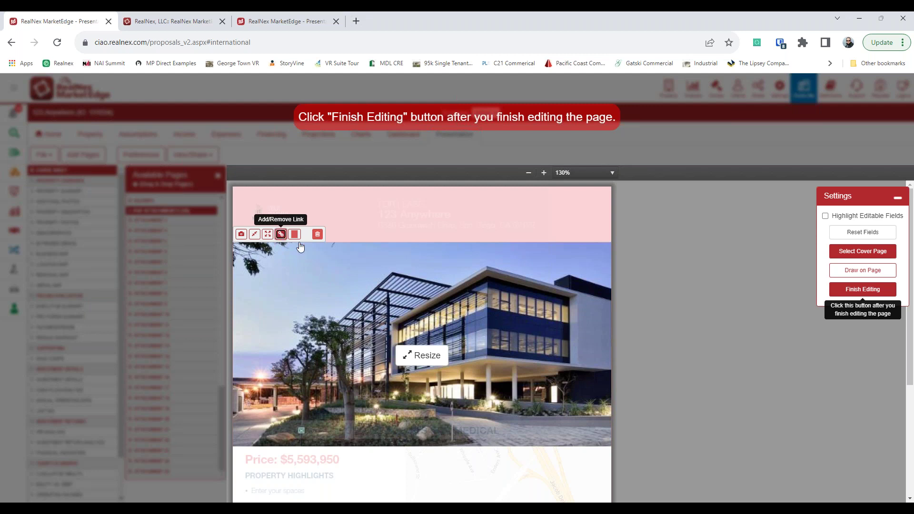
pyautogui.click(280, 235)
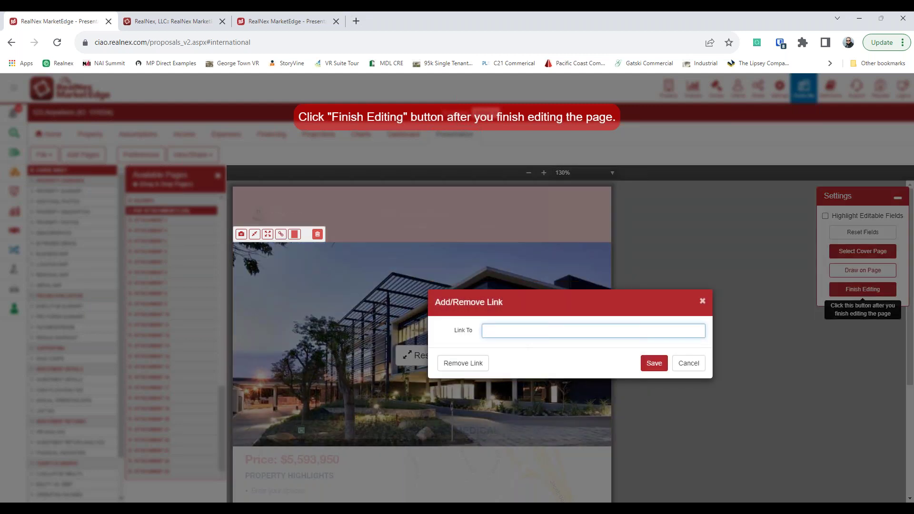
pyautogui.click(691, 364)
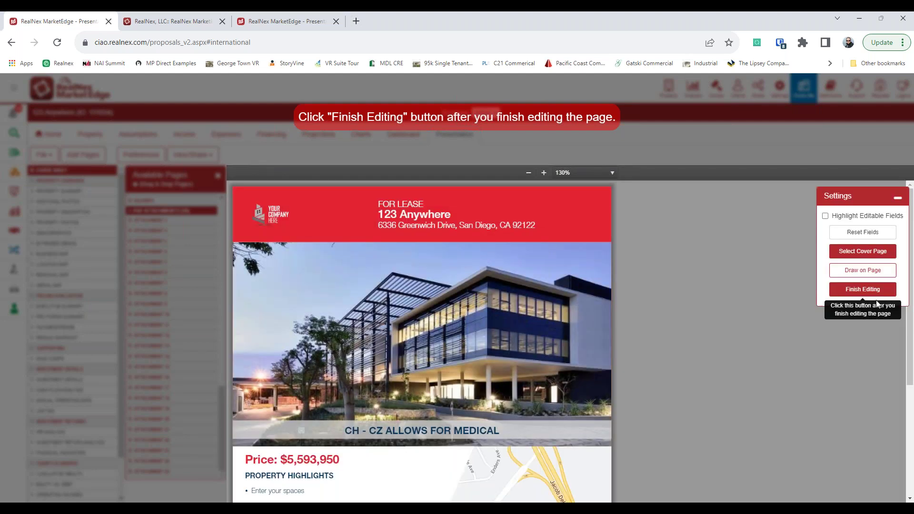
pyautogui.click(862, 291)
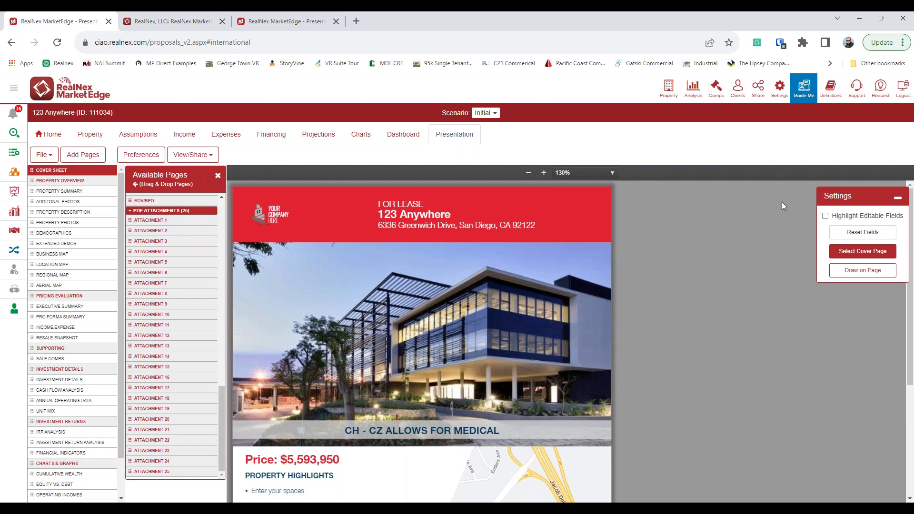
# Browse the available cover page layouts down to the Landscape group and close the selection without applying one.
pyautogui.click(855, 251)
pyautogui.scroll(-15, 491, 274)
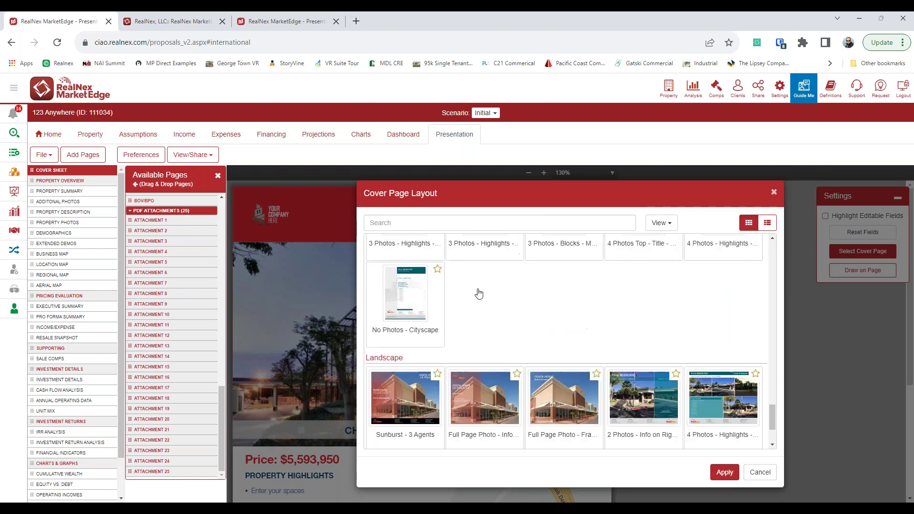
pyautogui.scroll(-2, 478, 292)
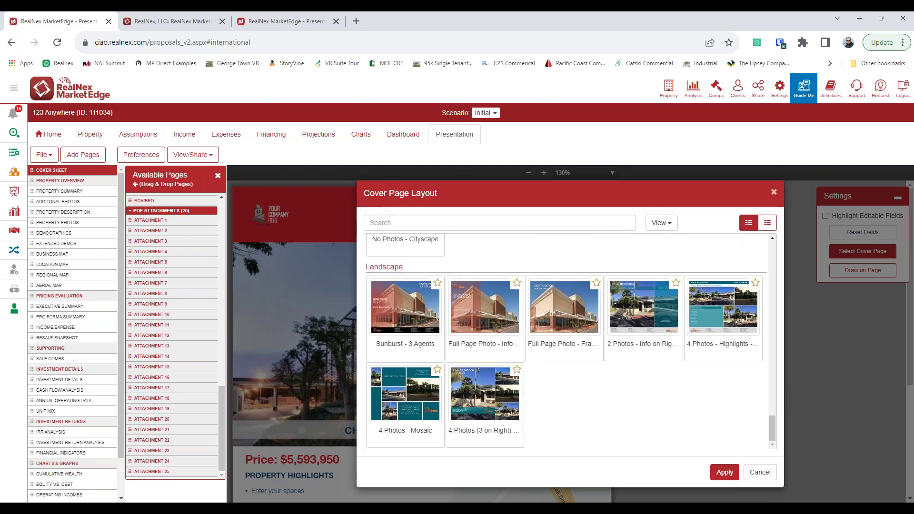
pyautogui.click(759, 472)
# View the property's scenario options, examine the My Templates list in the Template Manager, and close it without changes.
pyautogui.click(494, 115)
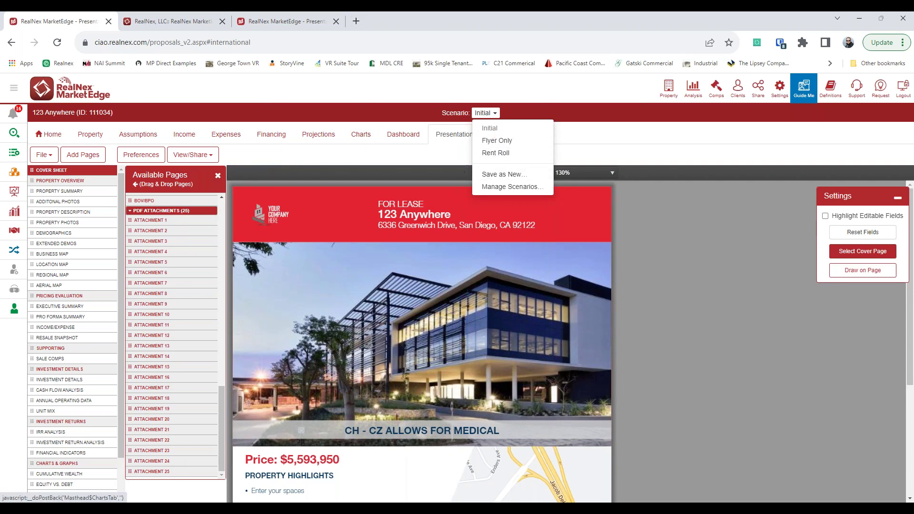
pyautogui.click(119, 159)
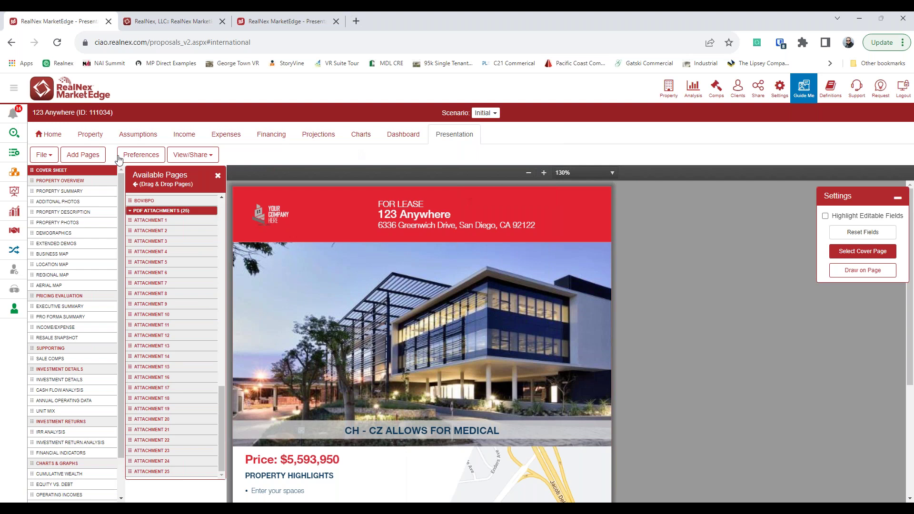
pyautogui.click(44, 155)
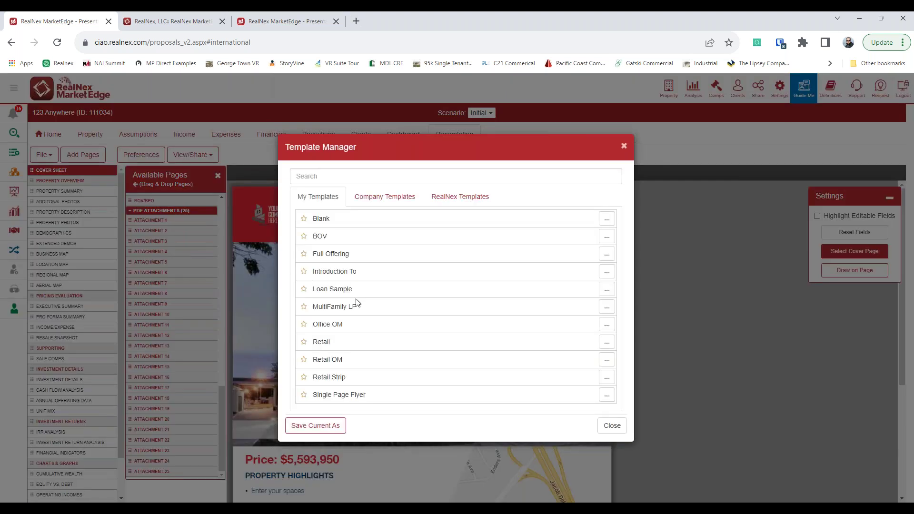
pyautogui.click(614, 425)
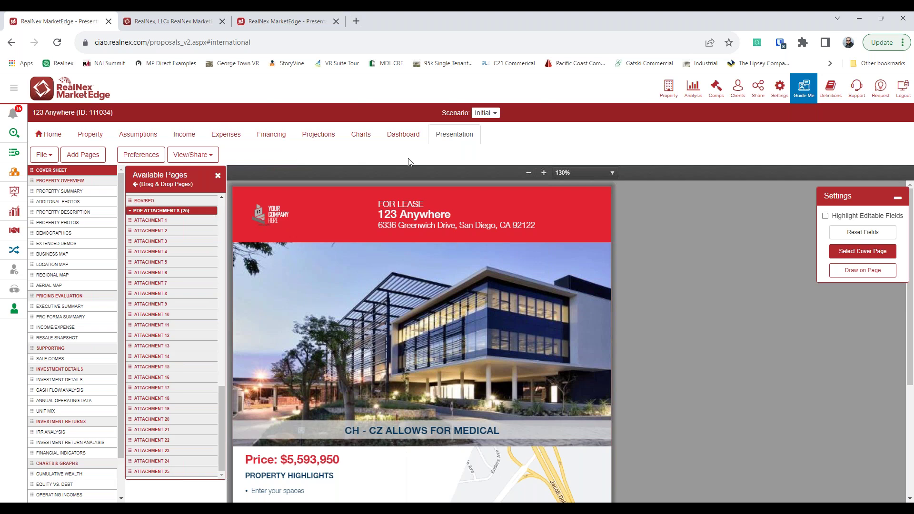
# View the property's dashboard, return to the presentation, and add the Additonal Photos custom global page directly below Property Summary.
pyautogui.click(403, 134)
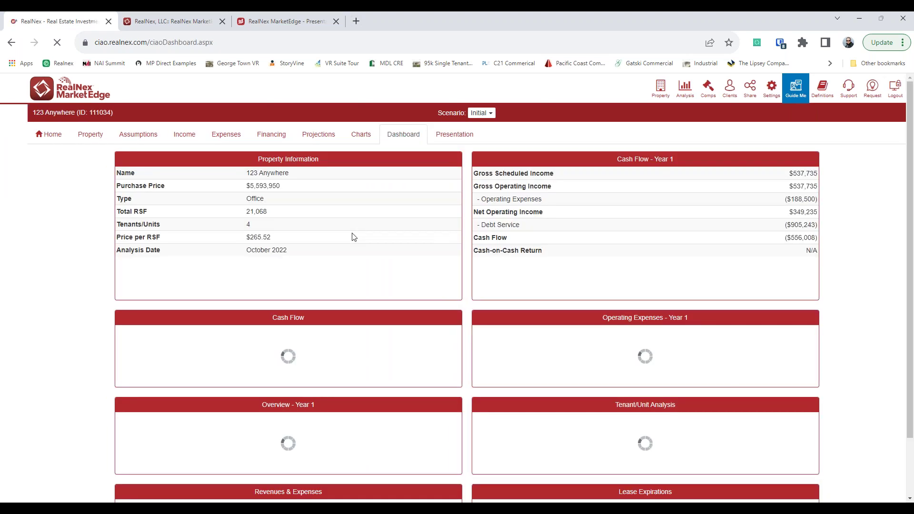
pyautogui.click(453, 135)
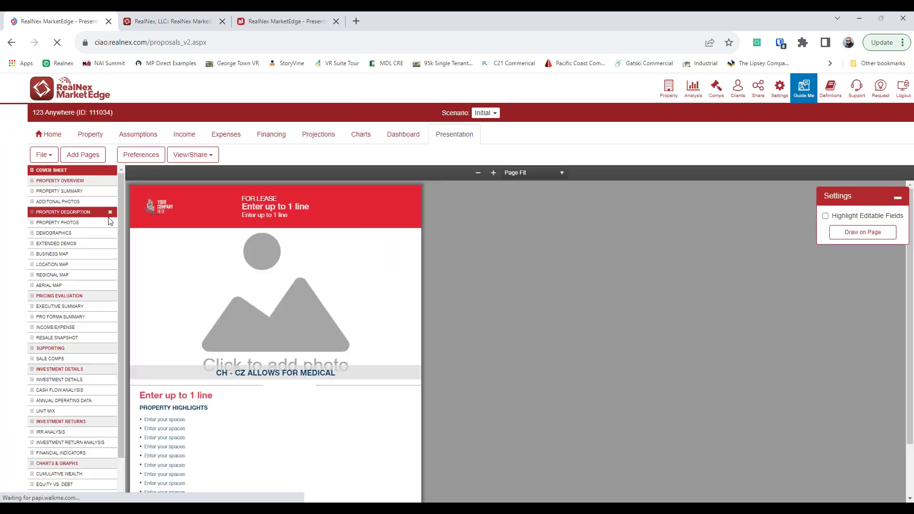
pyautogui.click(83, 155)
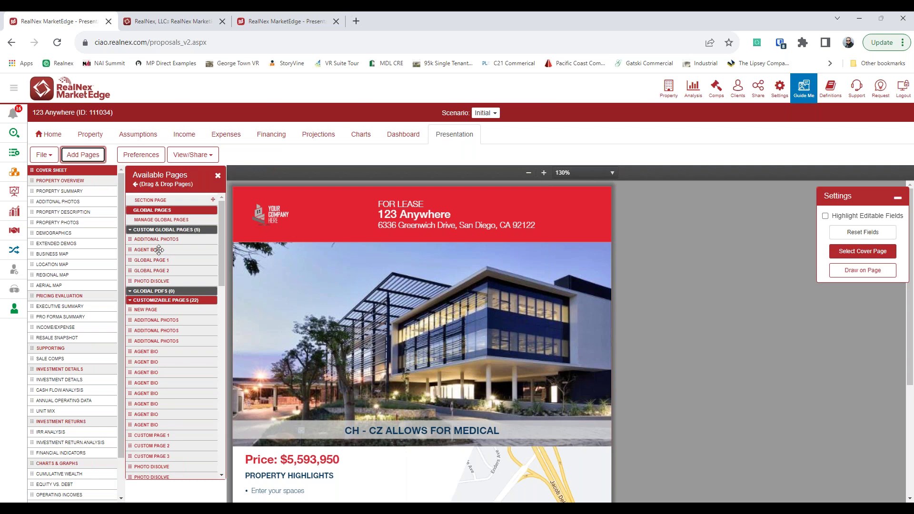
pyautogui.moveTo(159, 239); pyautogui.dragTo(67, 203)
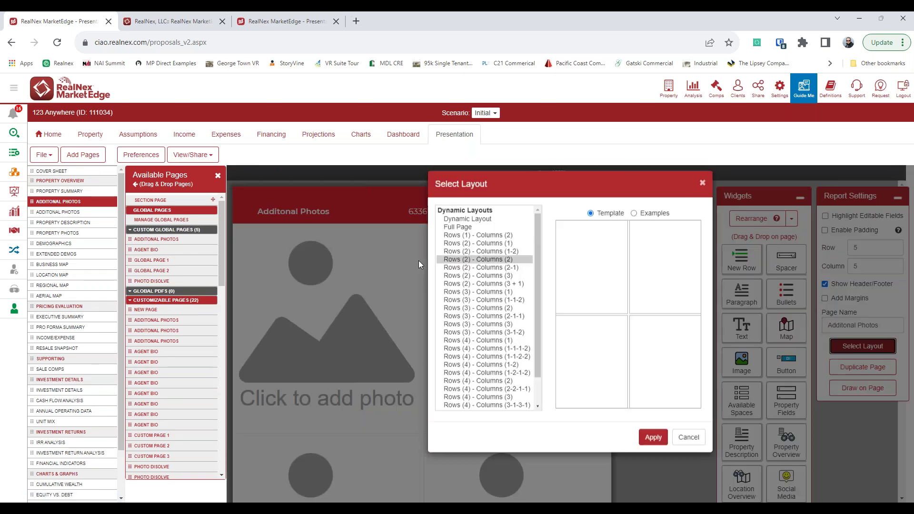
# Examine example previews of the two- to five-row and two-column layouts for the Additonal Photos page, and cancel without applying one.
pyautogui.click(854, 347)
pyautogui.click(647, 238)
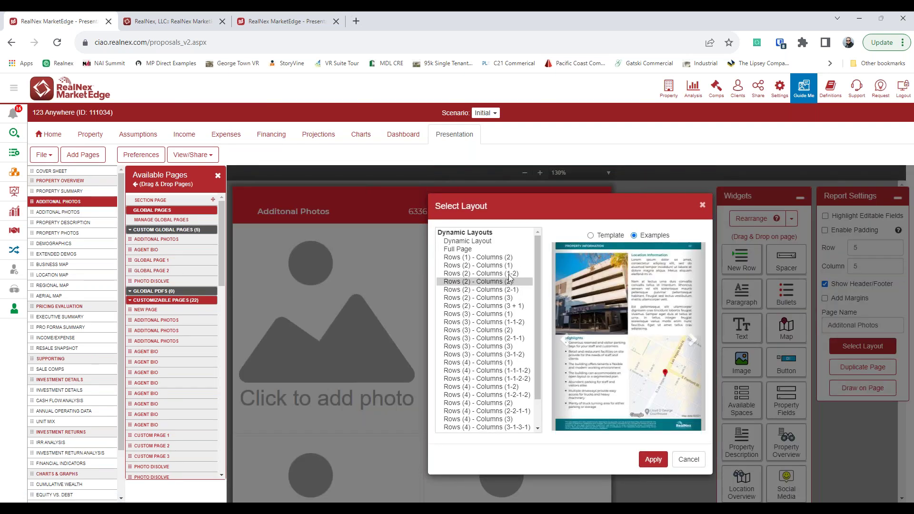
pyautogui.click(513, 306)
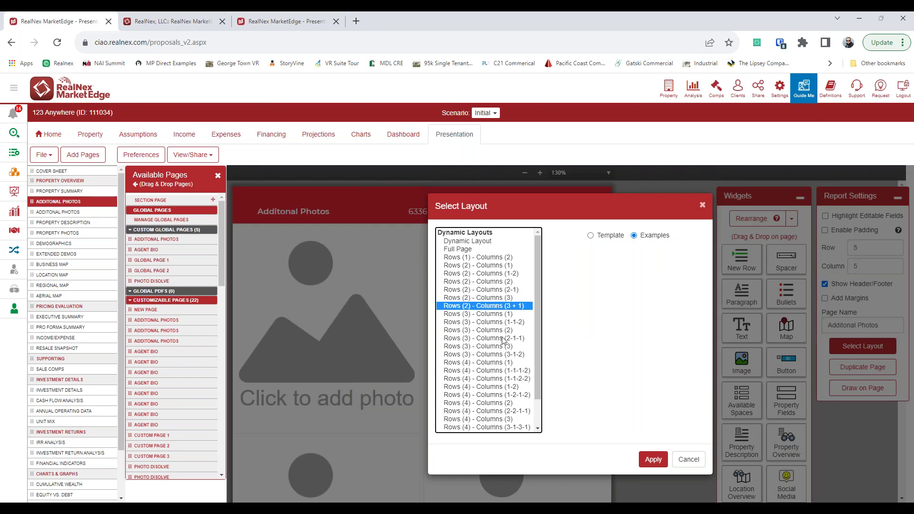
pyautogui.click(504, 355)
pyautogui.click(497, 379)
pyautogui.click(494, 395)
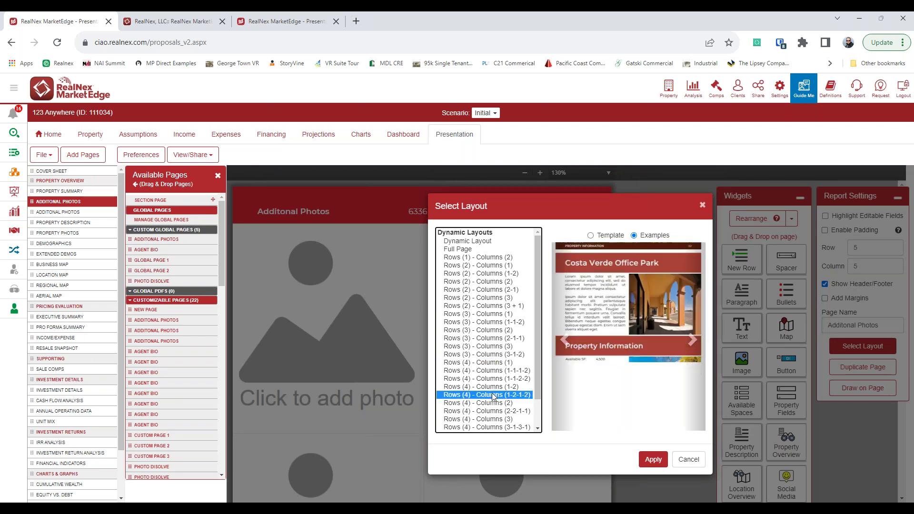
pyautogui.click(491, 404)
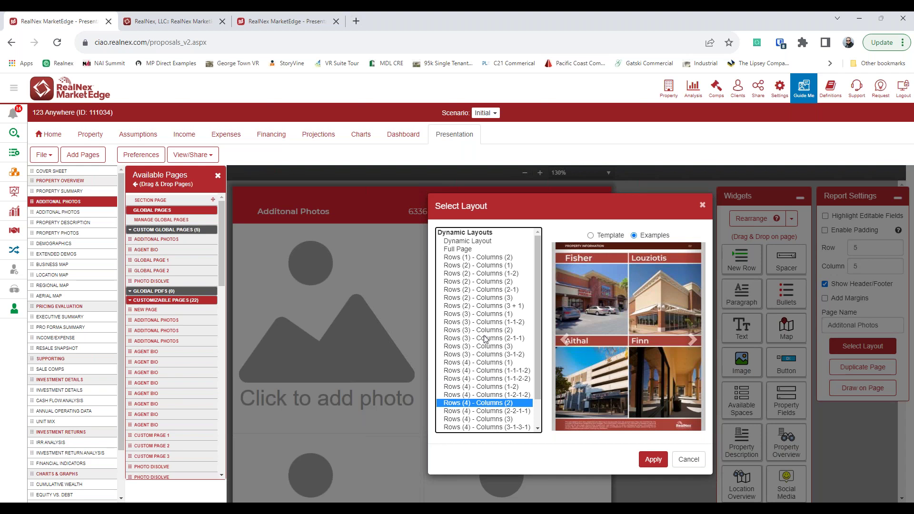
pyautogui.click(485, 339)
pyautogui.click(480, 322)
pyautogui.click(476, 298)
pyautogui.click(472, 266)
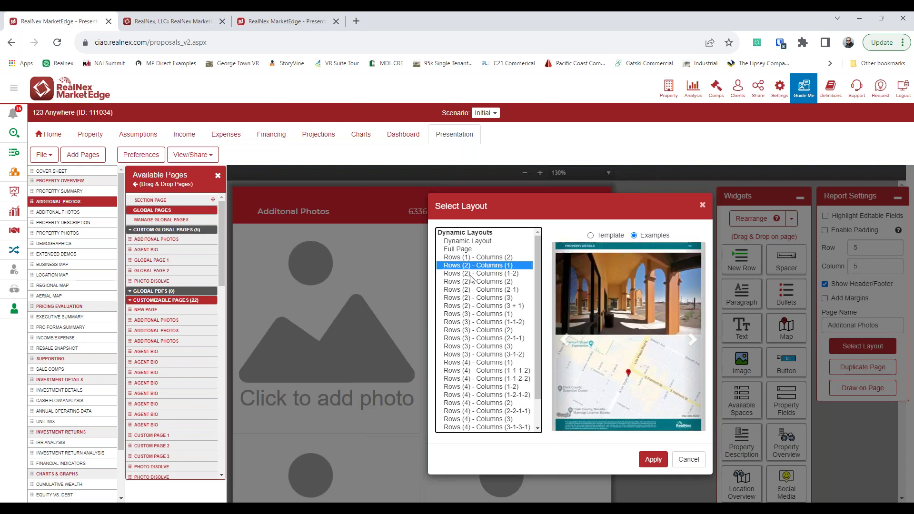
pyautogui.scroll(-1, 472, 341)
pyautogui.click(469, 348)
pyautogui.click(471, 387)
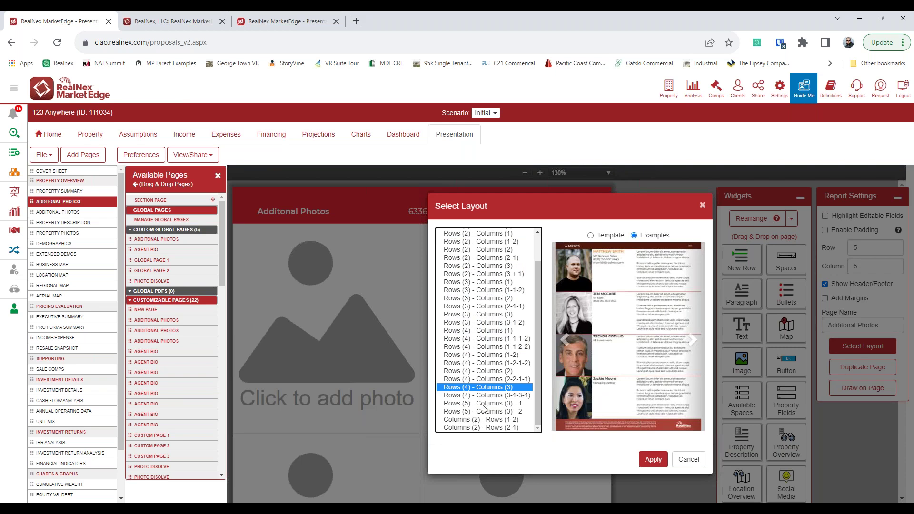
pyautogui.click(484, 404)
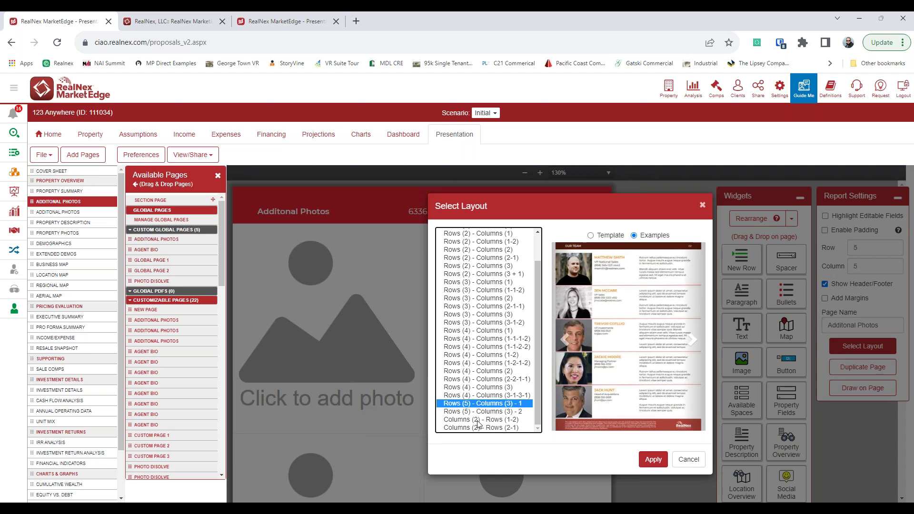
pyautogui.click(478, 421)
pyautogui.click(482, 428)
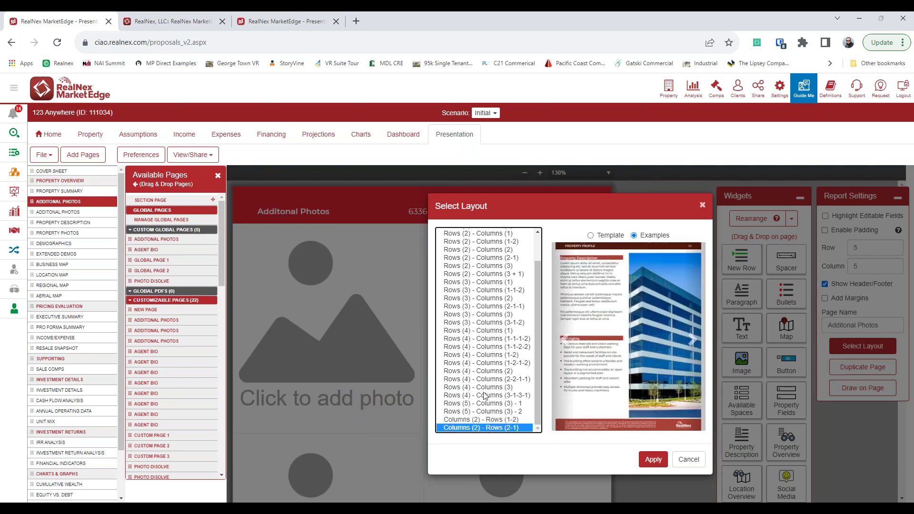
pyautogui.click(476, 257)
pyautogui.click(476, 250)
pyautogui.click(476, 241)
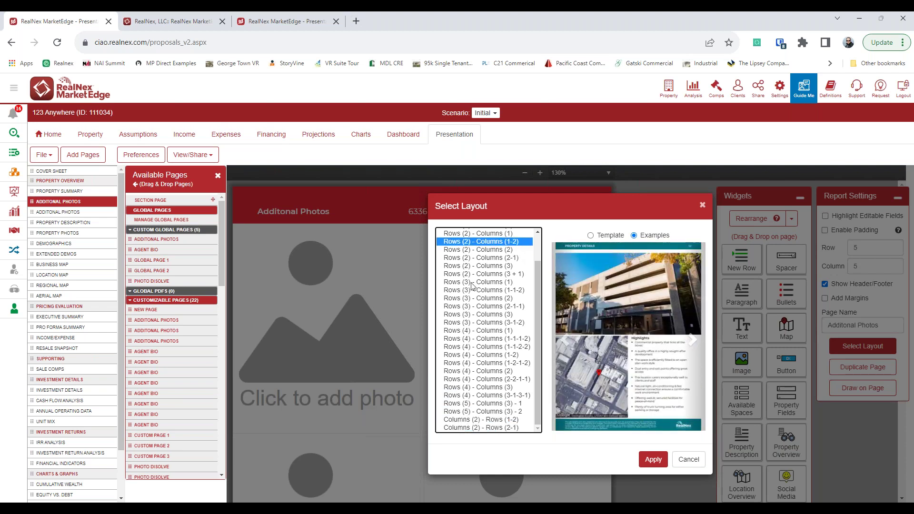
pyautogui.click(472, 282)
pyautogui.click(676, 462)
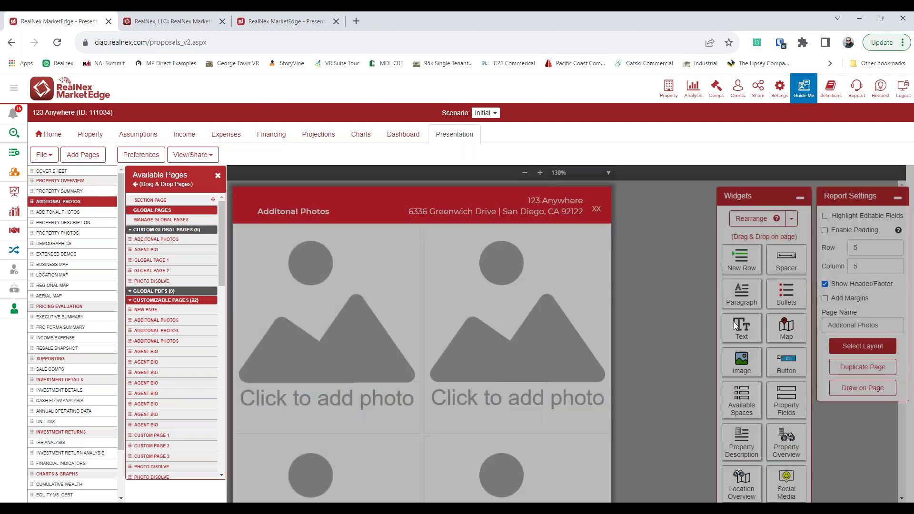
# View the 123 Anywhere dashboard, revisit the presentation's cover sheet, and return to the dashboard.
pyautogui.moveTo(733, 292)
pyautogui.mouseDown()
pyautogui.moveTo(376, 298)
pyautogui.moveTo(749, 286)
pyautogui.mouseUp()
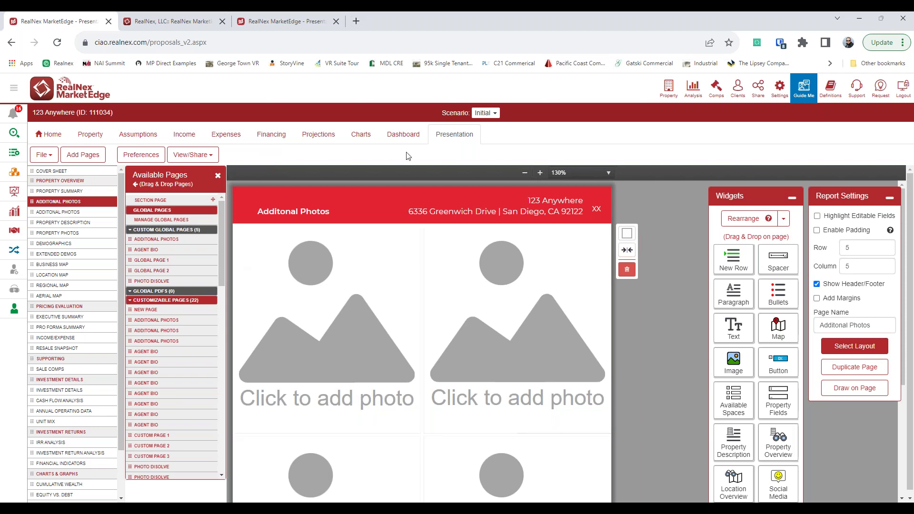
pyautogui.click(405, 138)
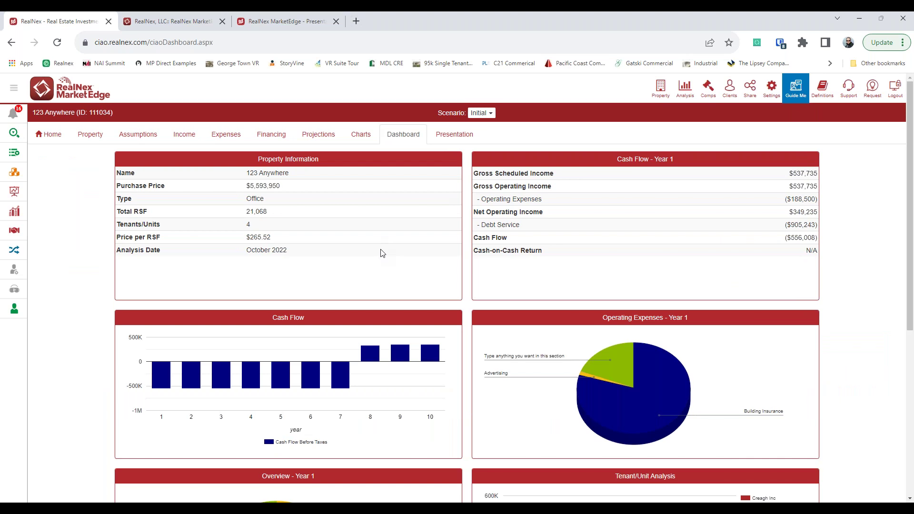
pyautogui.click(455, 134)
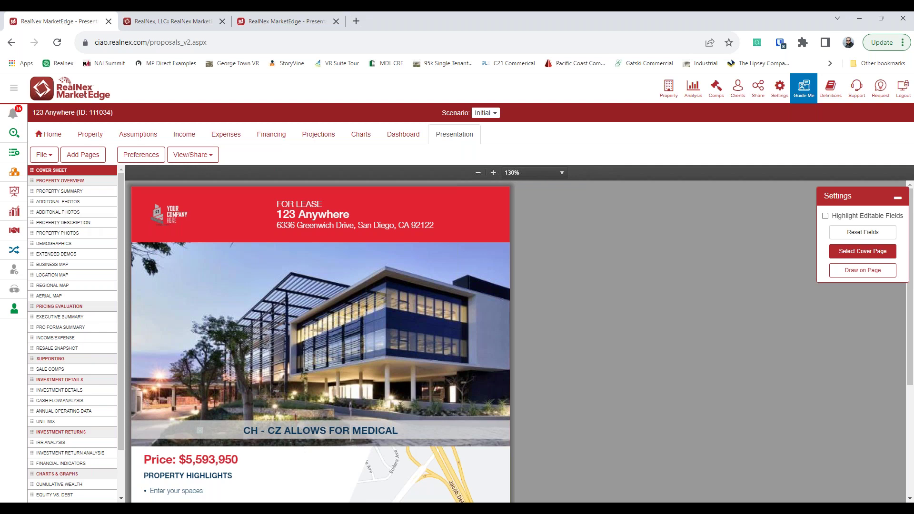
pyautogui.click(406, 134)
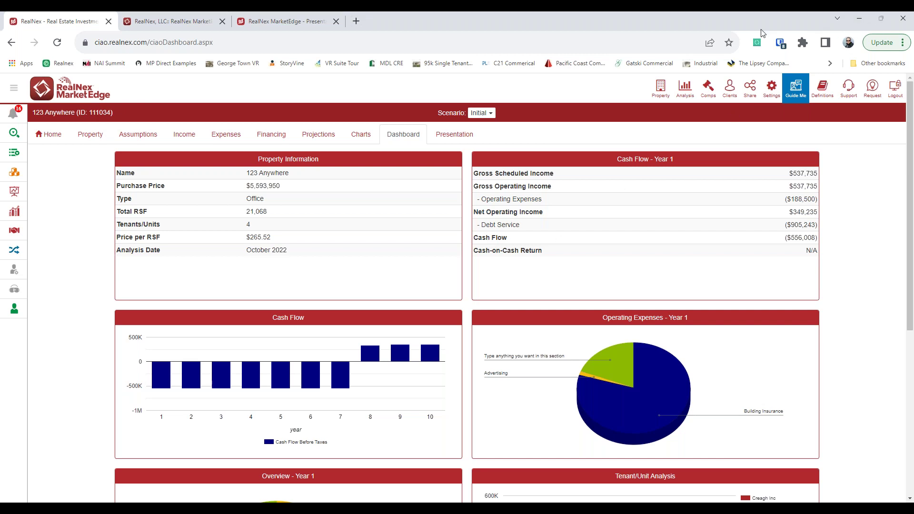
pyautogui.click(880, 19)
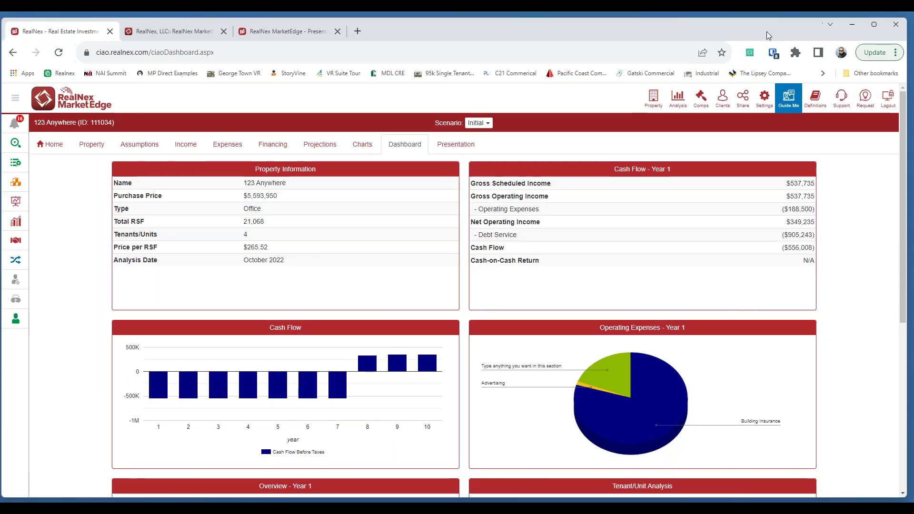
pyautogui.moveTo(766, 32); pyautogui.dragTo(772, 30)
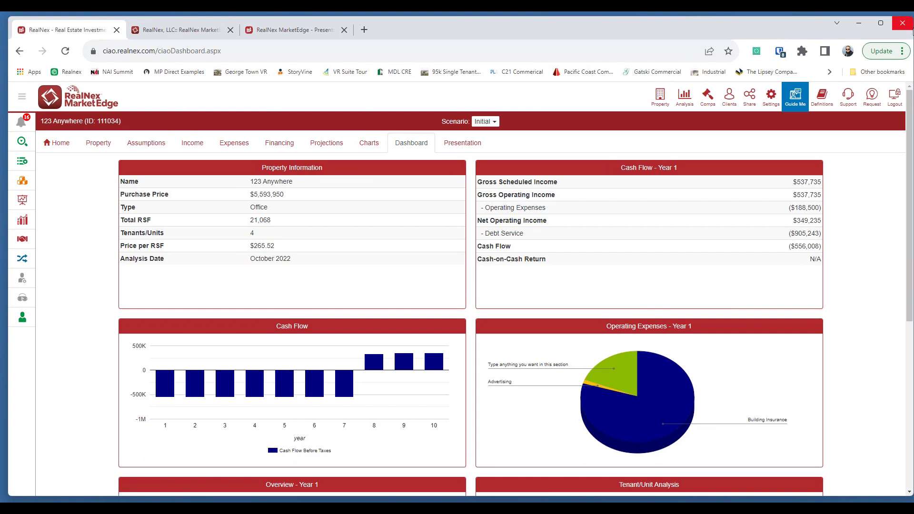
pyautogui.doubleClick(761, 31)
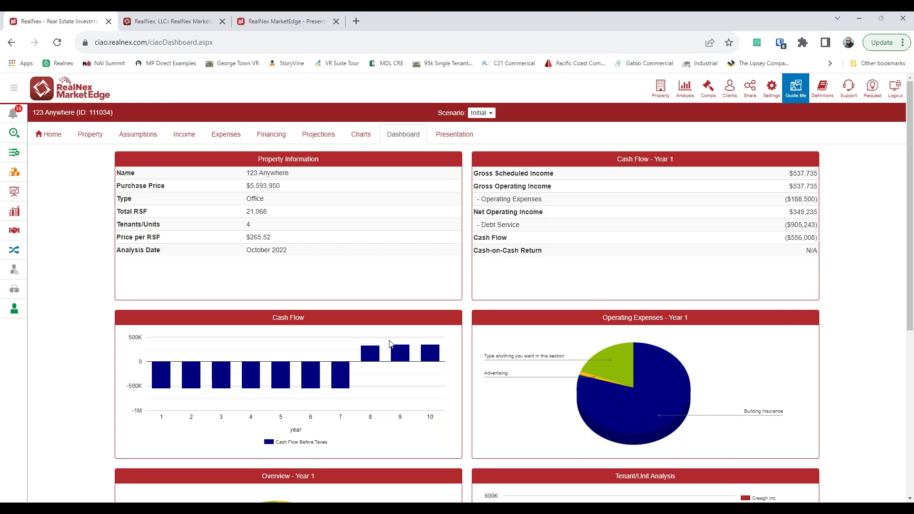
# Review the property's analysis charts, inspecting the year 4 loan reduction and the Equity vs. Debt chart, and return to the dashboard.
pyautogui.click(357, 134)
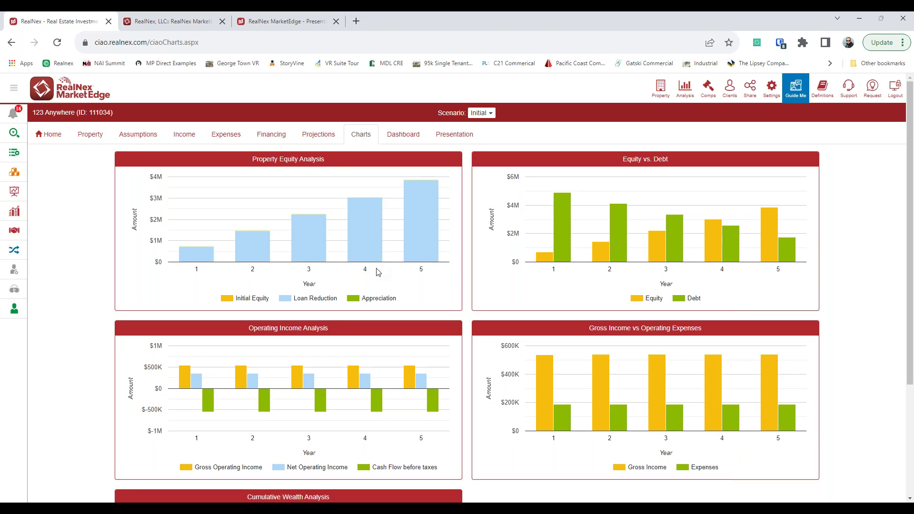
pyautogui.scroll(-3, 383, 267)
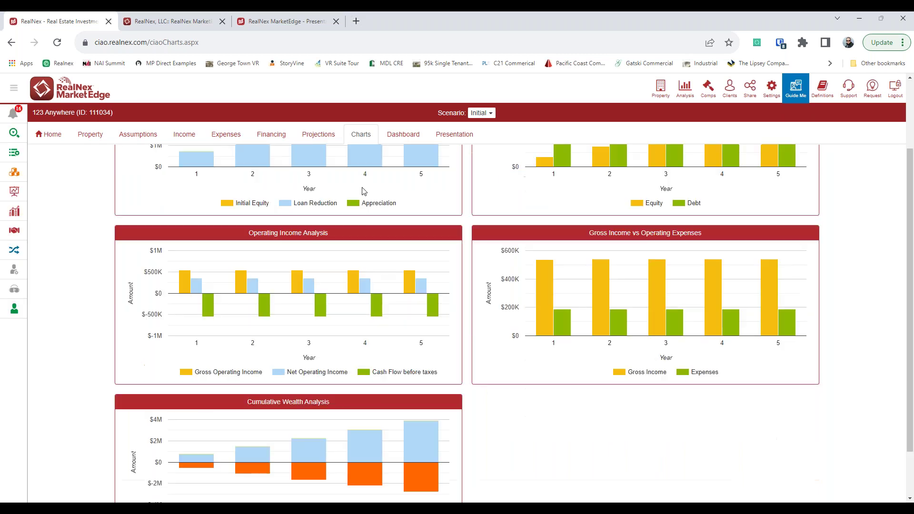
pyautogui.scroll(3, 369, 224)
pyautogui.moveTo(372, 220)
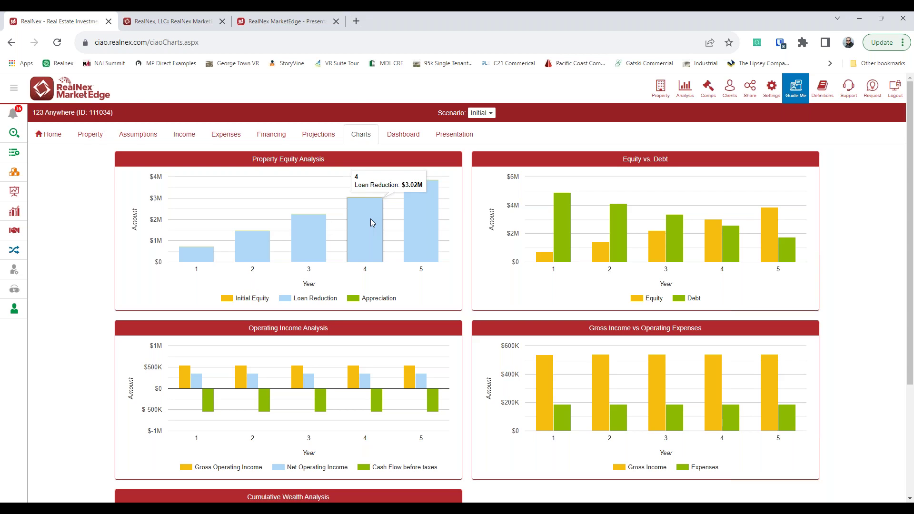
pyautogui.moveTo(566, 251)
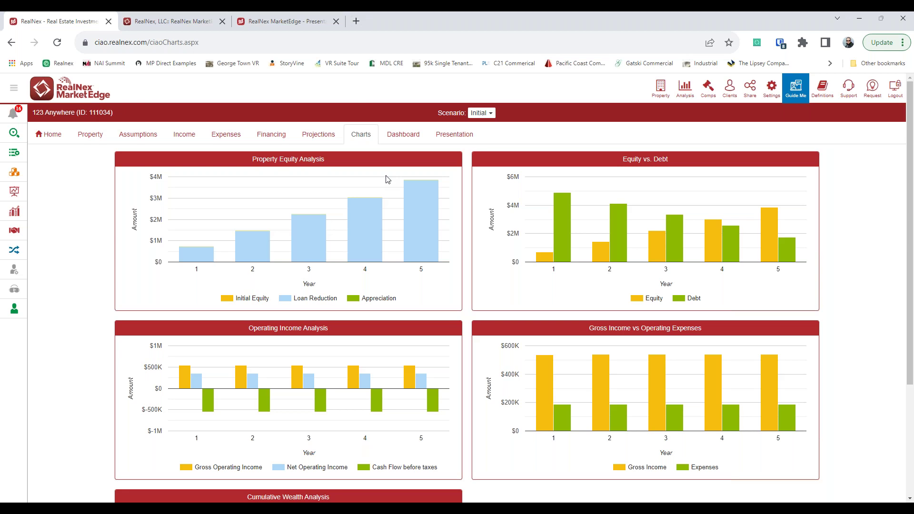
pyautogui.click(402, 135)
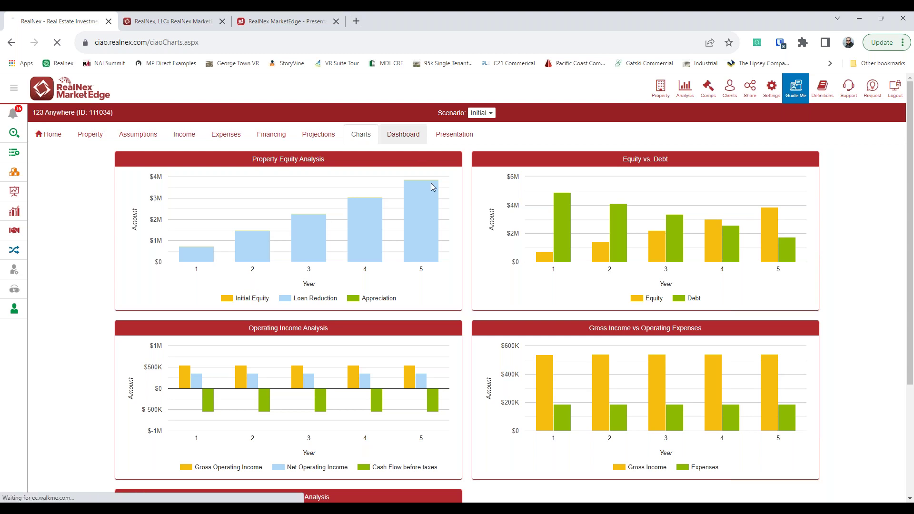